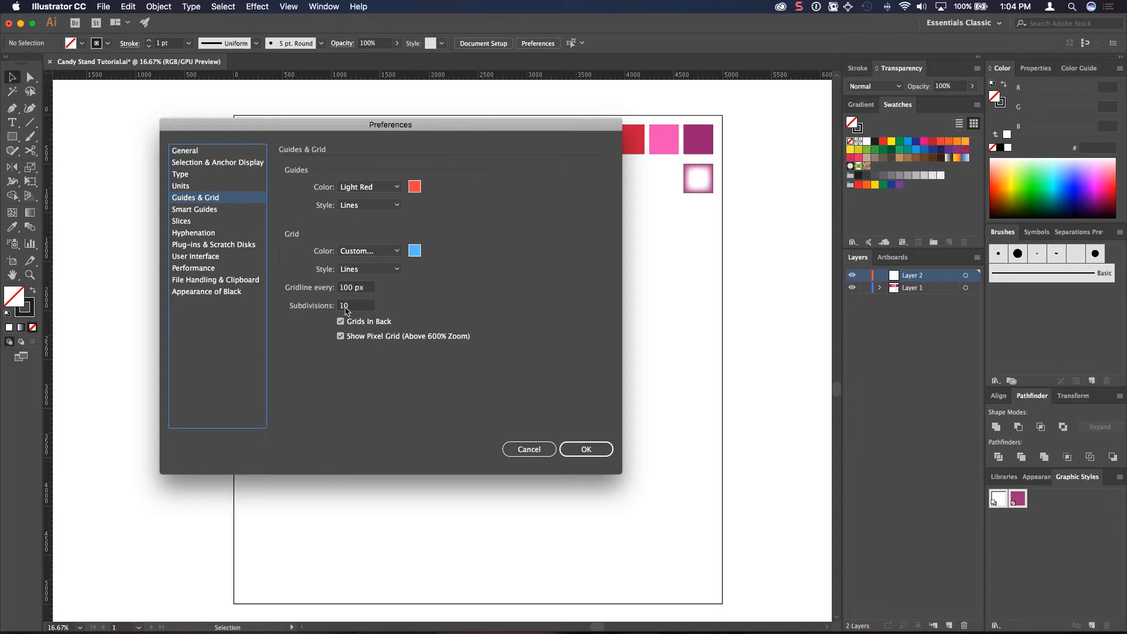
Accept the grid preferences of a gridline every 100 px with 10 subdivisions and show the grid
left_click(592, 447)
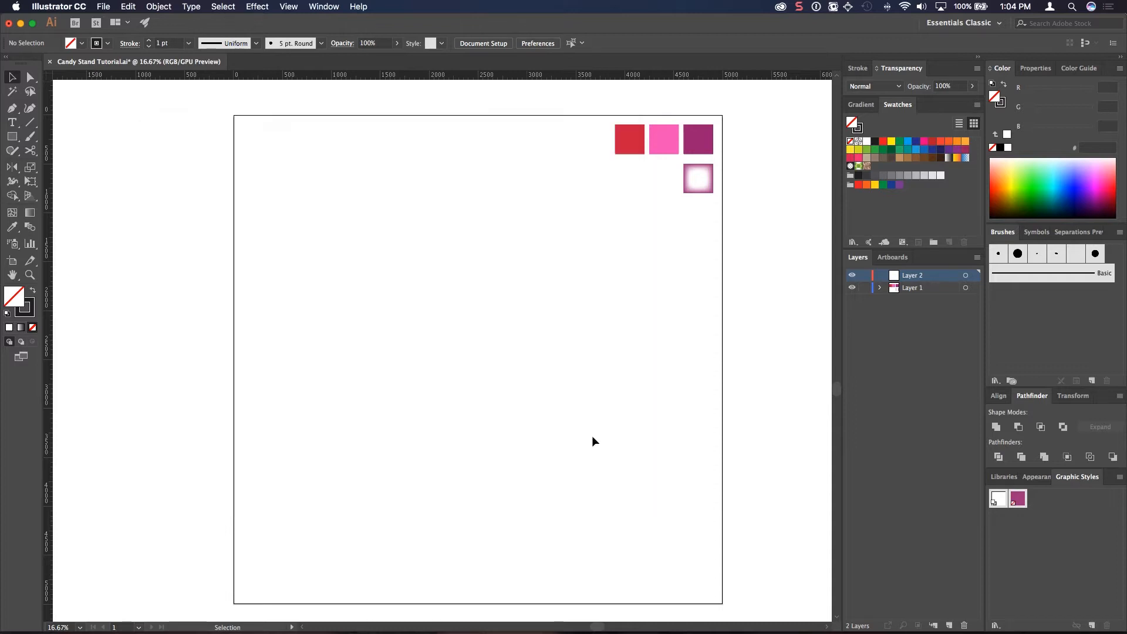
left_click(289, 7)
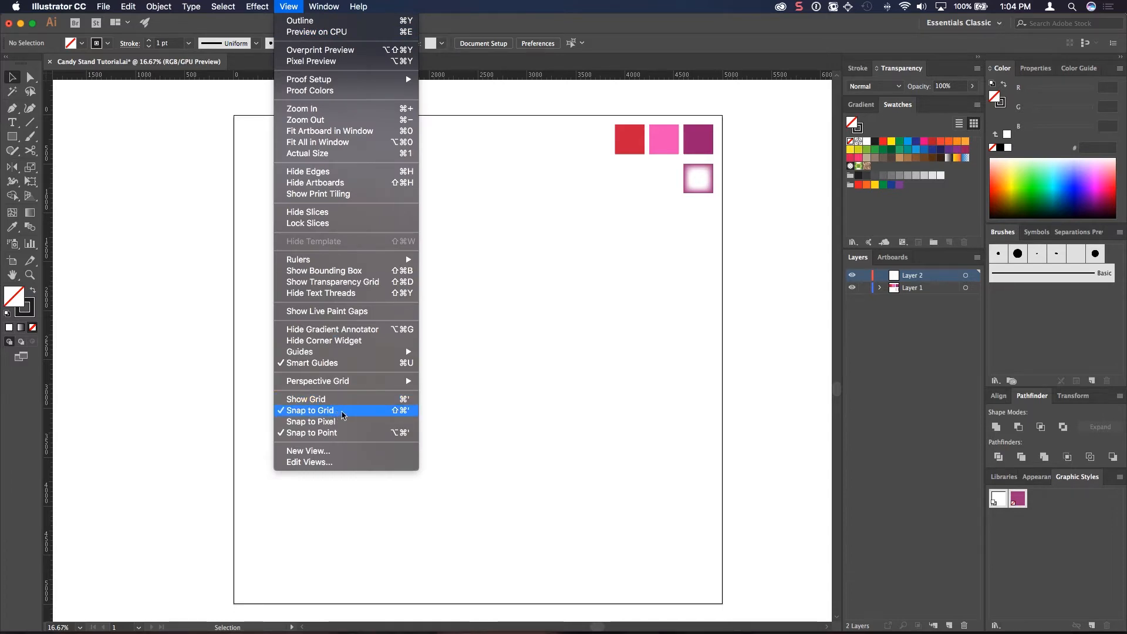
left_click(556, 103)
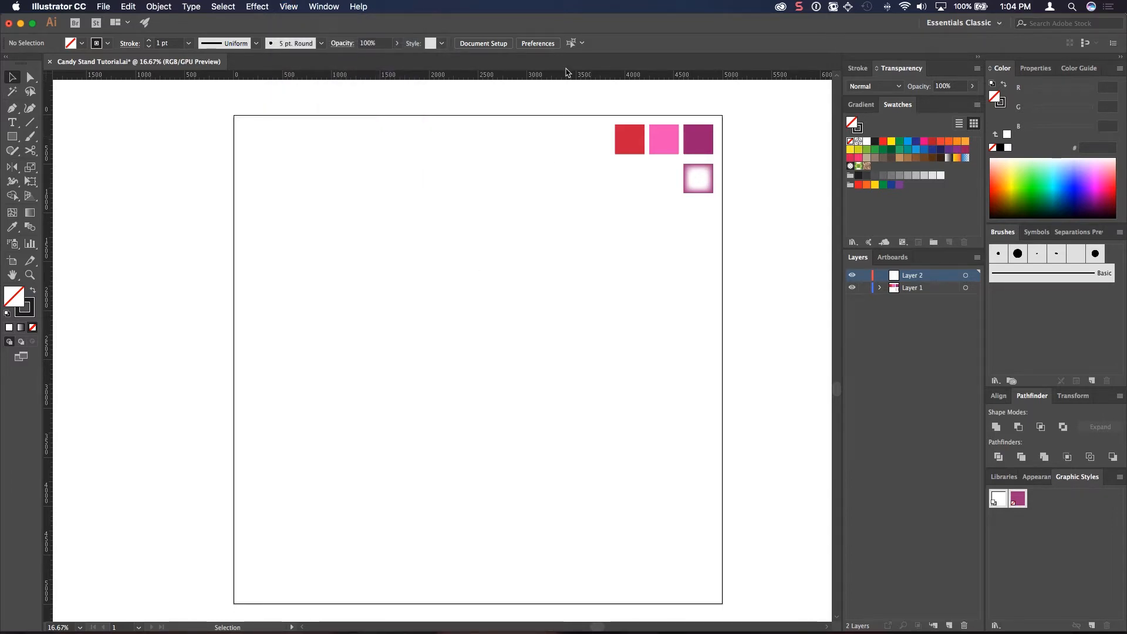
key("super+apostrophe")
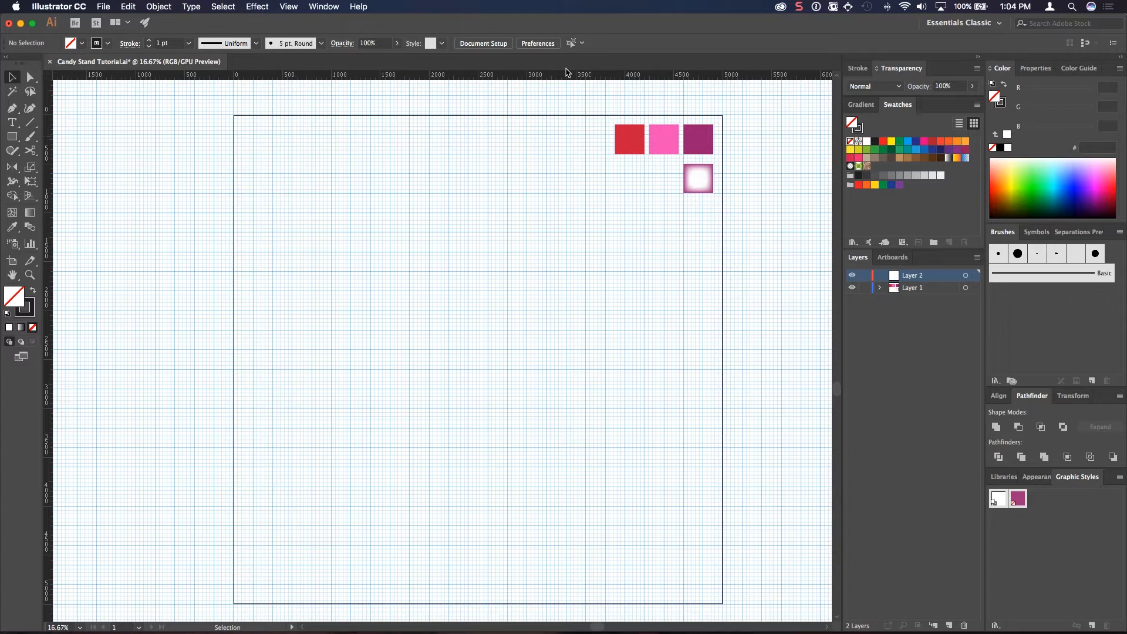
Draw a 600 × 600 px square with no fill on Layer 1 near the artboard's upper-left corner and lock that layer
left_click_drag(505, 276, 556, 403)
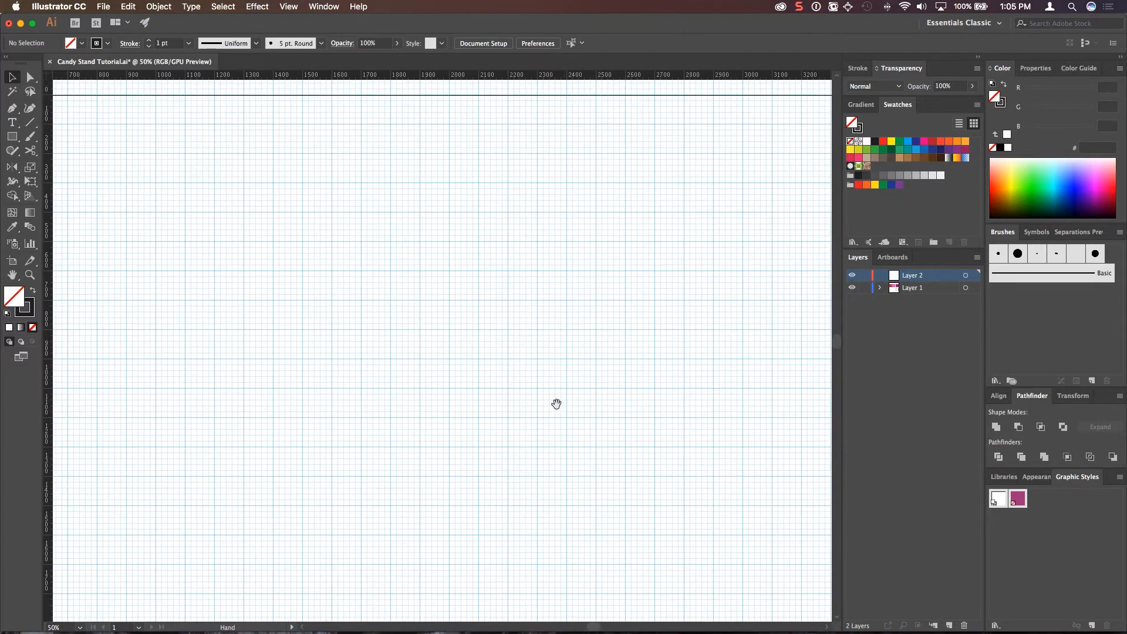
left_click_drag(543, 271, 745, 270)
left_click_drag(619, 278, 656, 289)
scroll(411, 205, "left", 2)
left_click(12, 136)
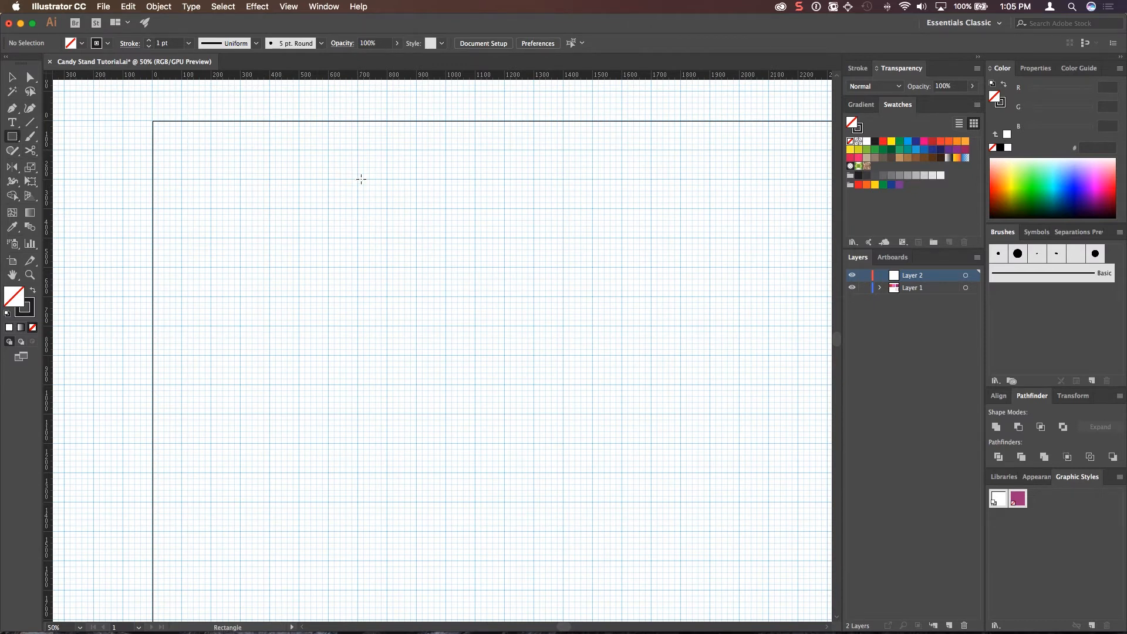
left_click(913, 289)
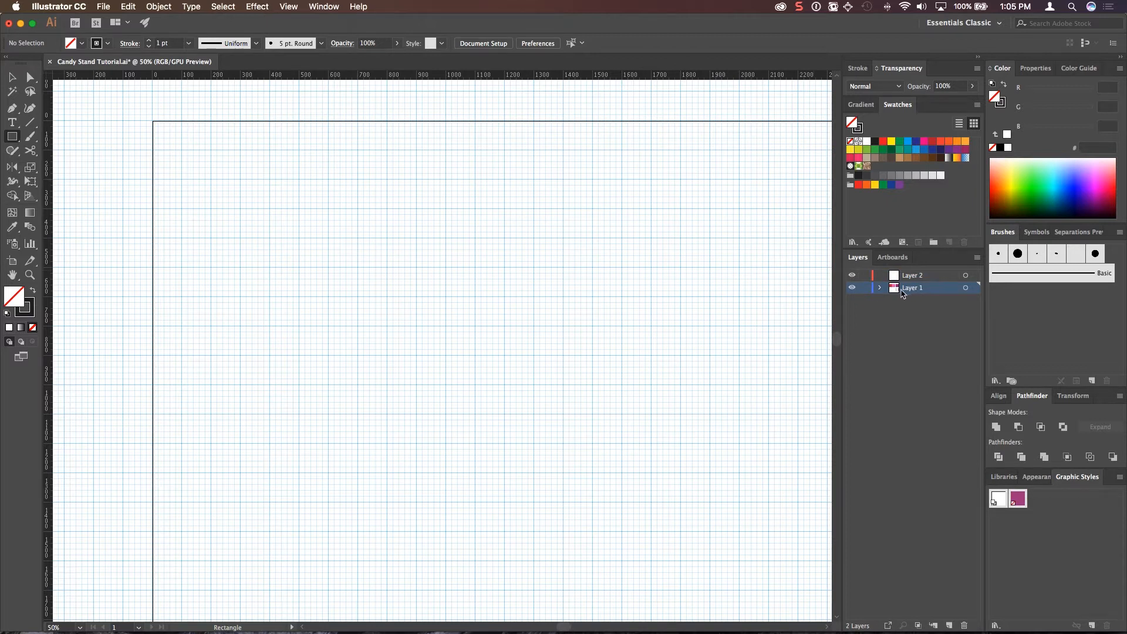
left_click(31, 315)
mouse_move(387, 180)
left_mouse_down()
mouse_move(485, 244)
mouse_move(564, 342)
left_mouse_up()
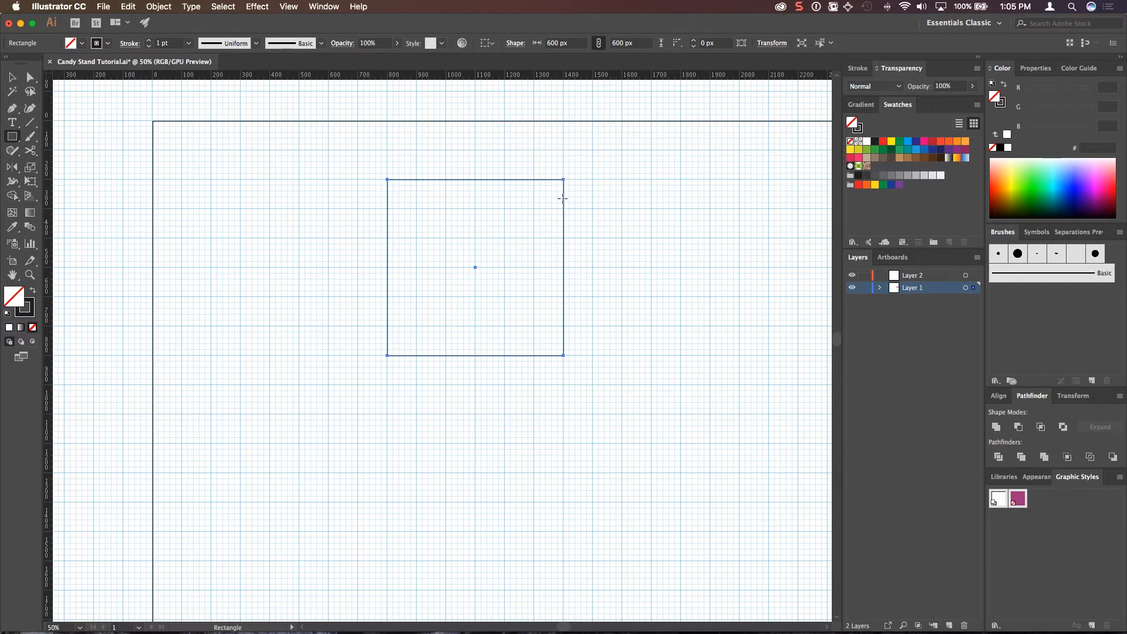
left_click(864, 287)
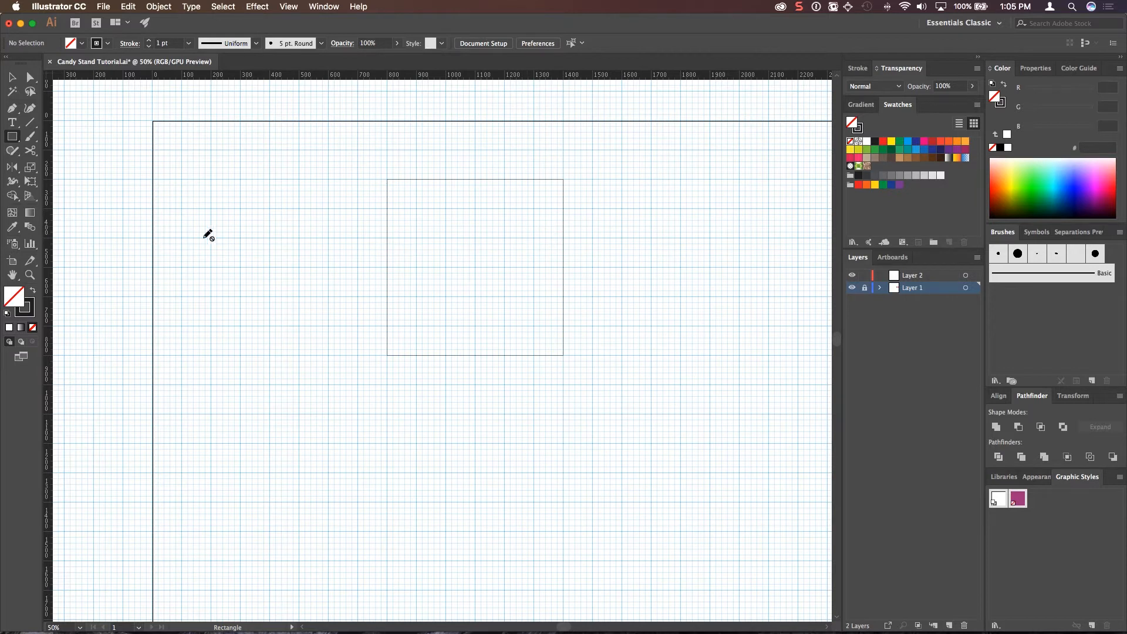
On Layer 2, draw a 600 × 200 px rectangle across the middle third of the square
left_click(930, 278)
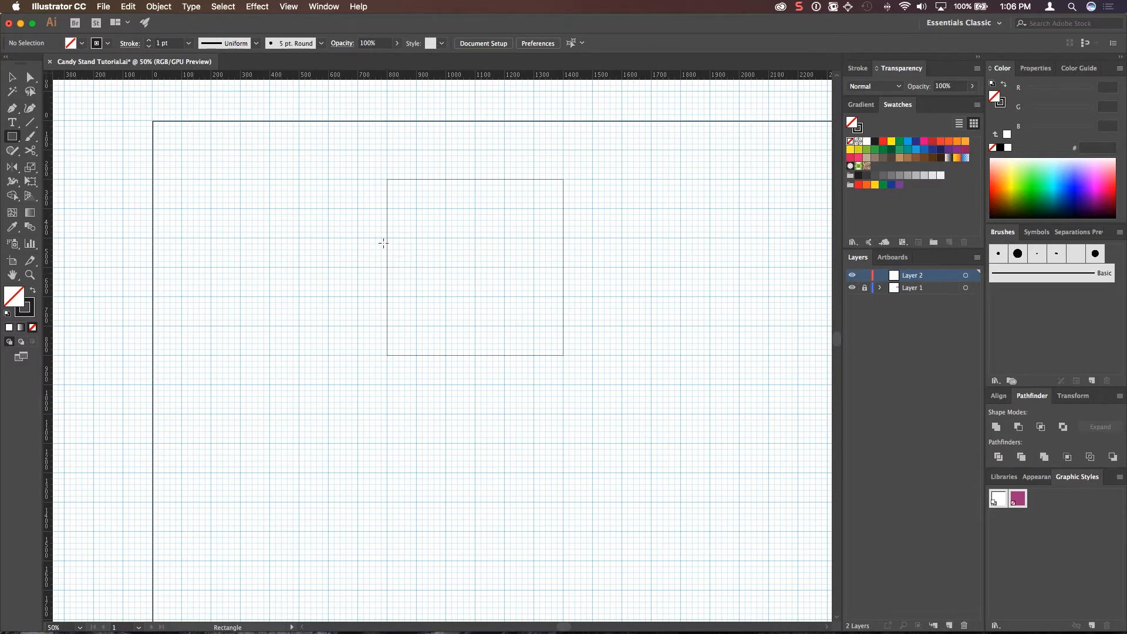
key("super+equal")
key("super+equal")
left_click_drag(546, 246, 527, 340)
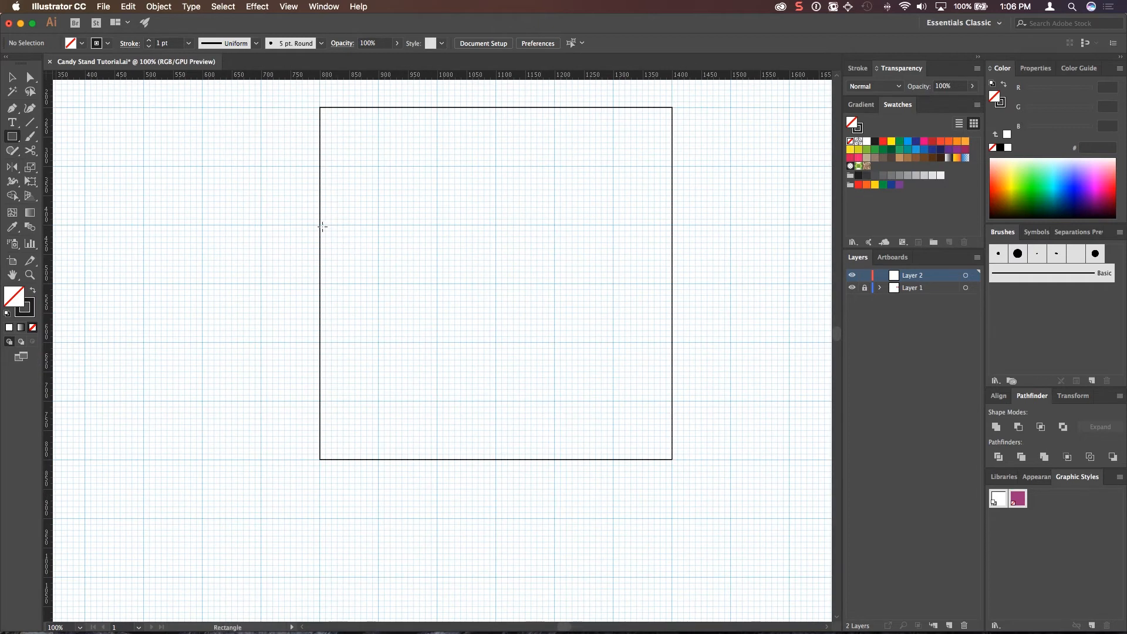
left_click_drag(322, 226, 672, 342)
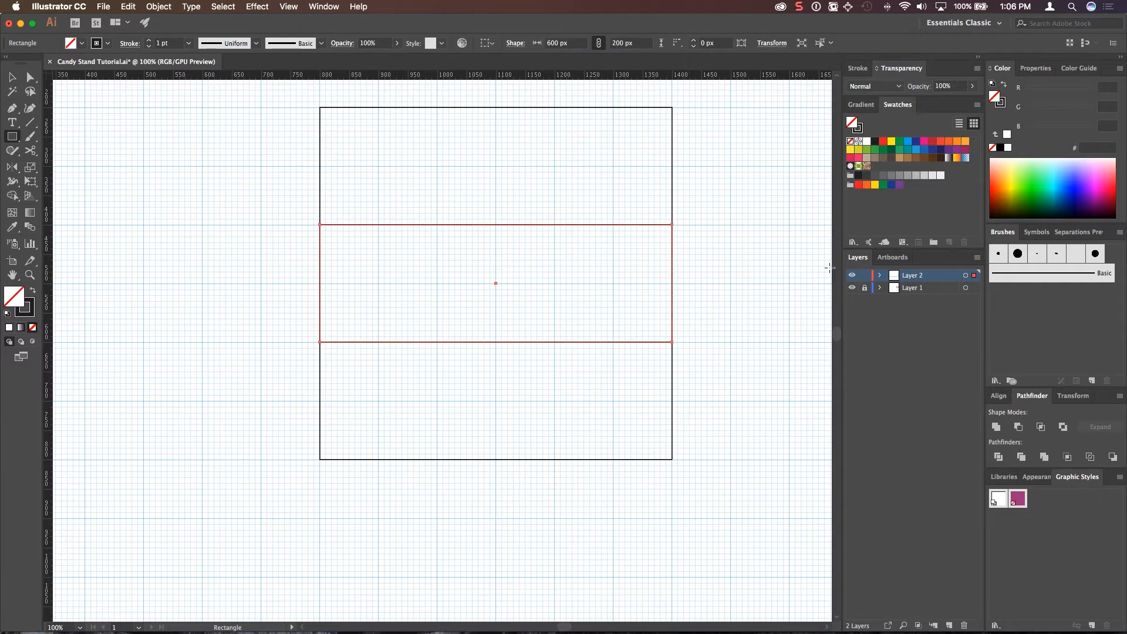
Fill the 600 × 200 px rectangle with the pink sampled from the artboard's colour square using the Eyedropper, and deselect it
key("super+minus")
key("super+minus")
key("super+minus")
key("super+minus")
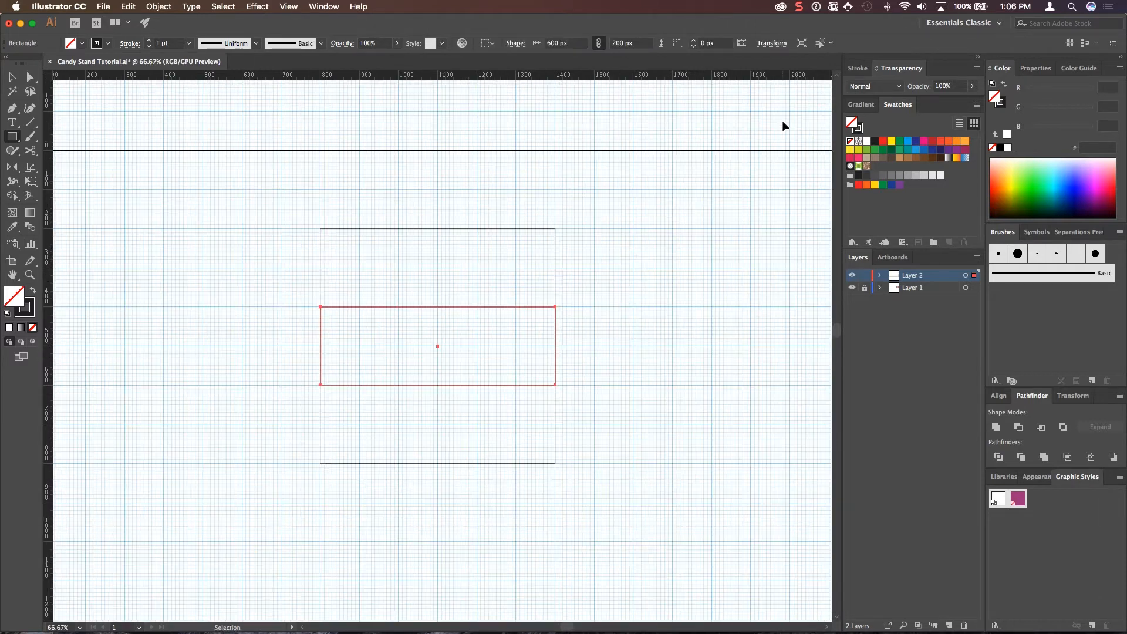
left_click_drag(677, 355, 498, 272)
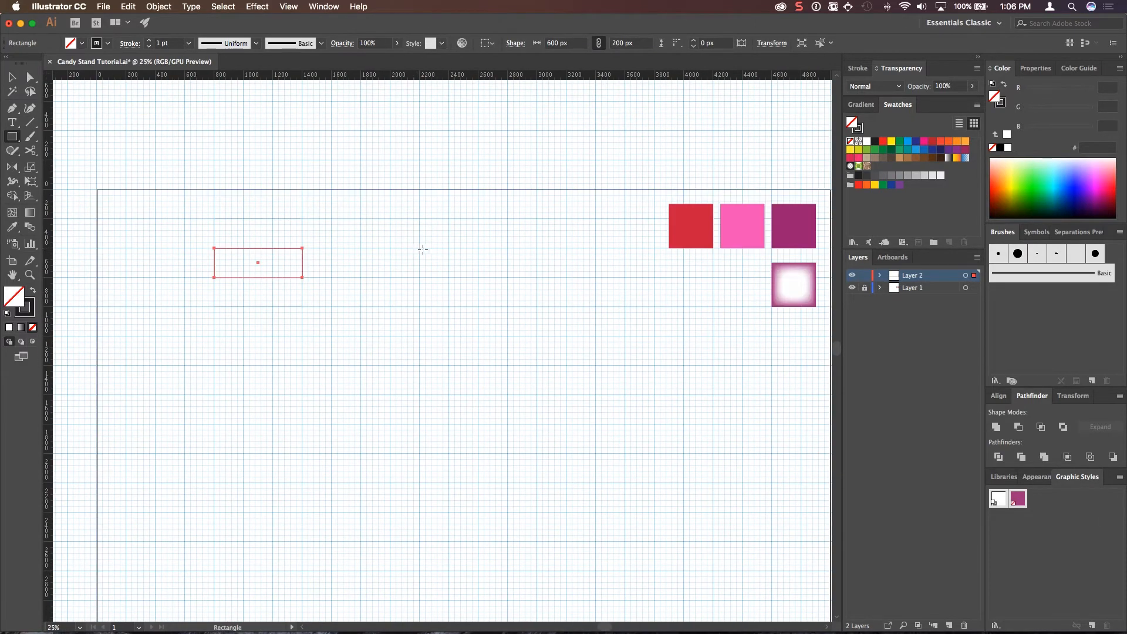
key("i")
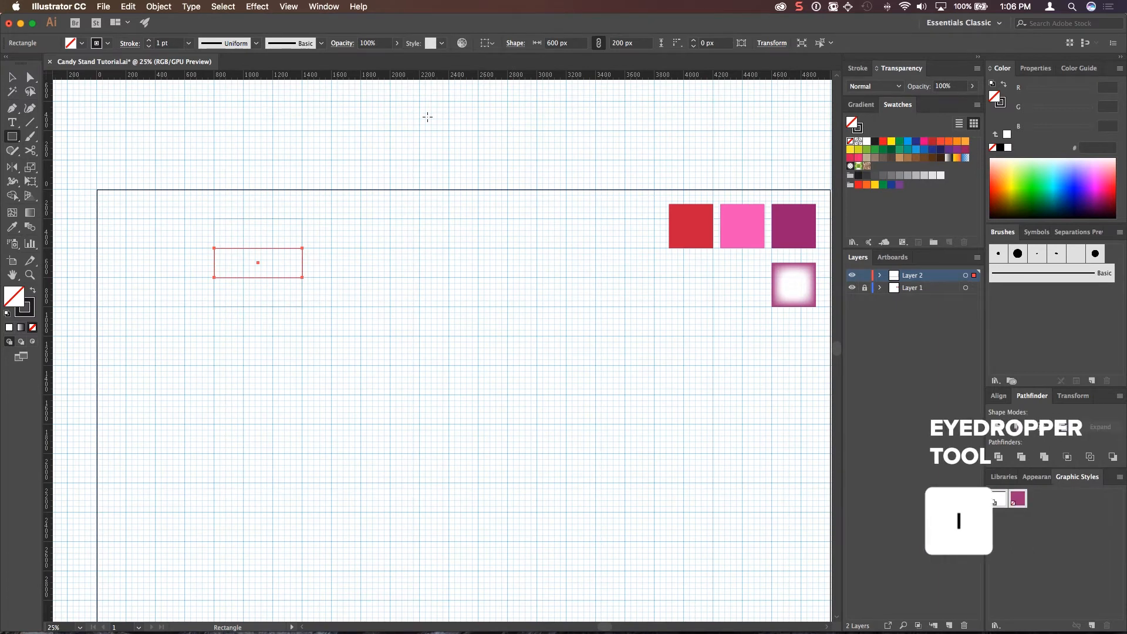
left_click(752, 218)
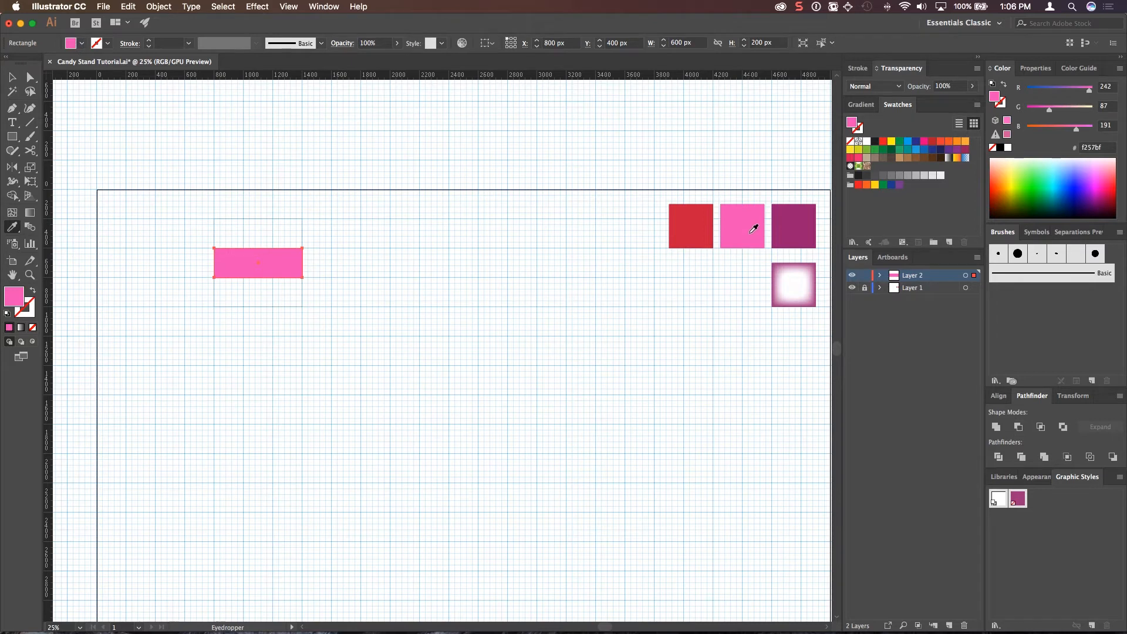
key("v")
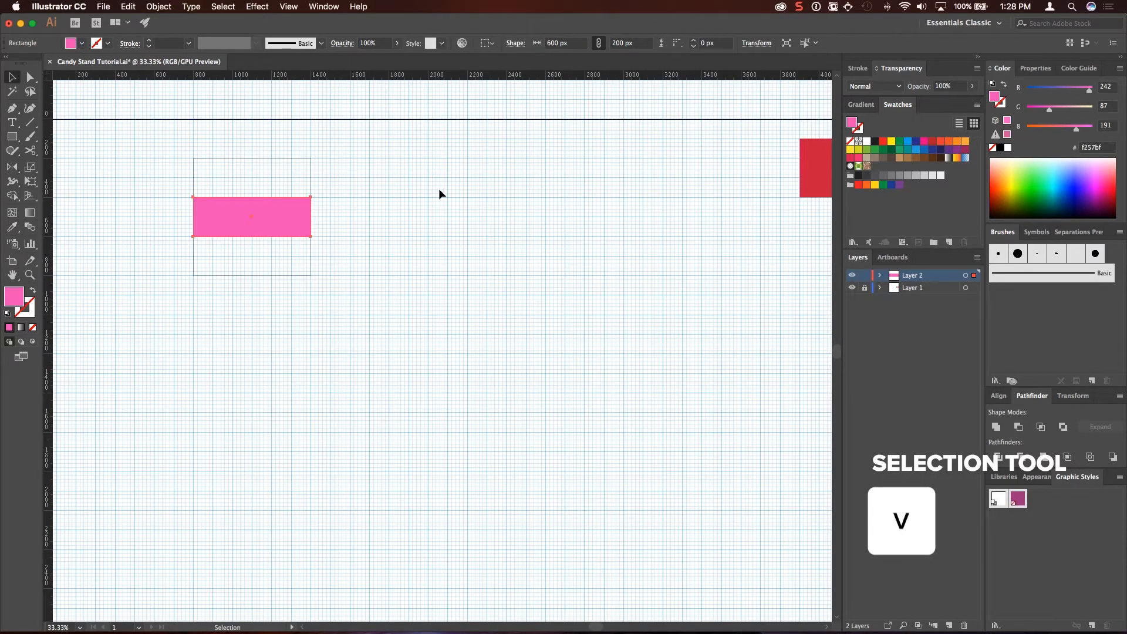
left_click(438, 188)
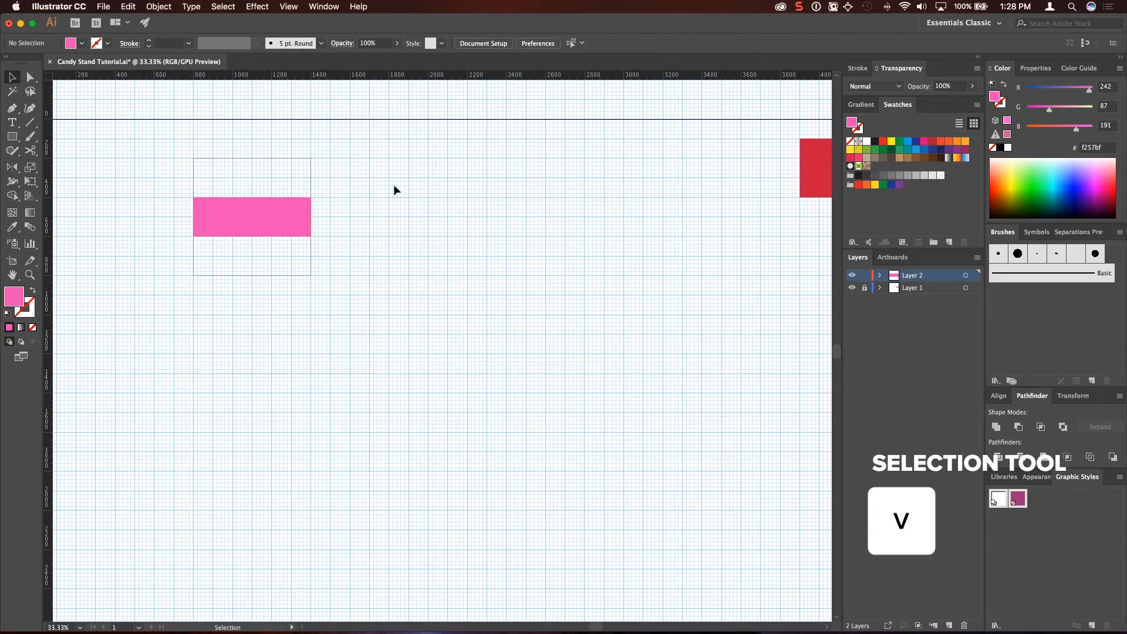
Sample the artboard's red colour square with the Eyedropper as the fill for new shapes
key("i")
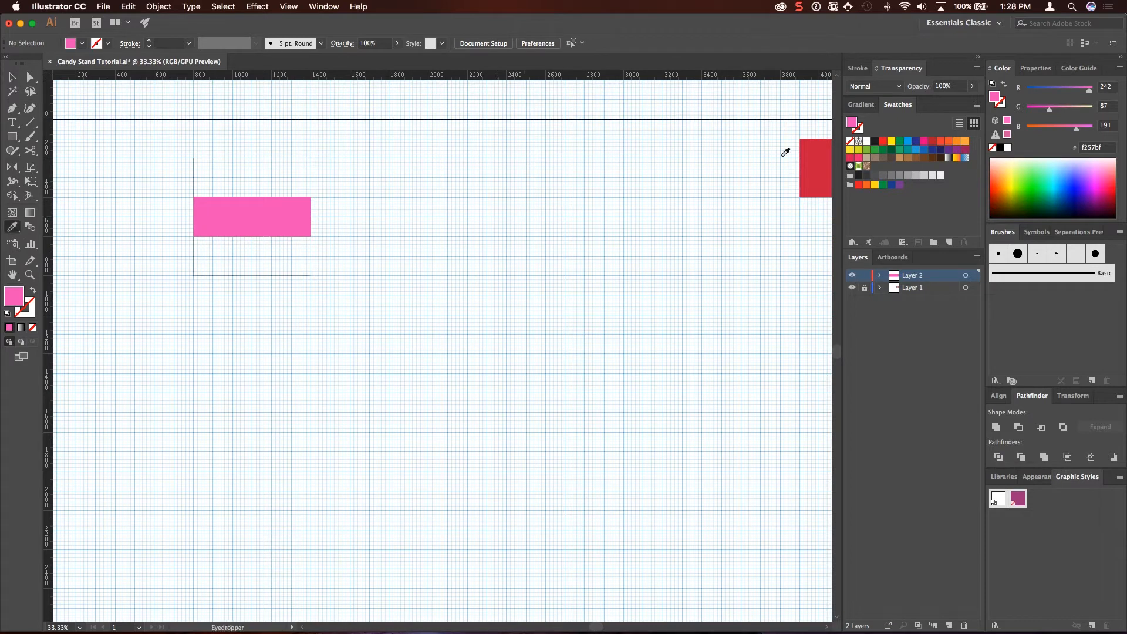
left_click(818, 157)
left_click_drag(398, 218, 608, 260)
key("super+equal")
left_click_drag(683, 178, 715, 279)
key("super+equal")
scroll(663, 276, "up", 3)
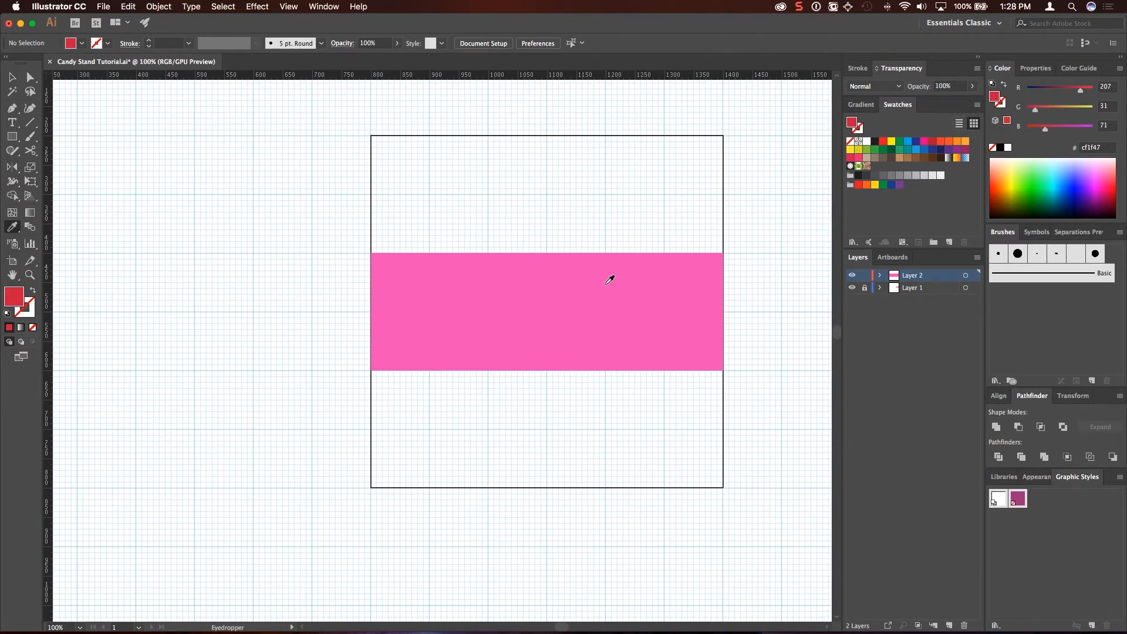
key("super+equal")
left_click_drag(604, 282, 512, 332)
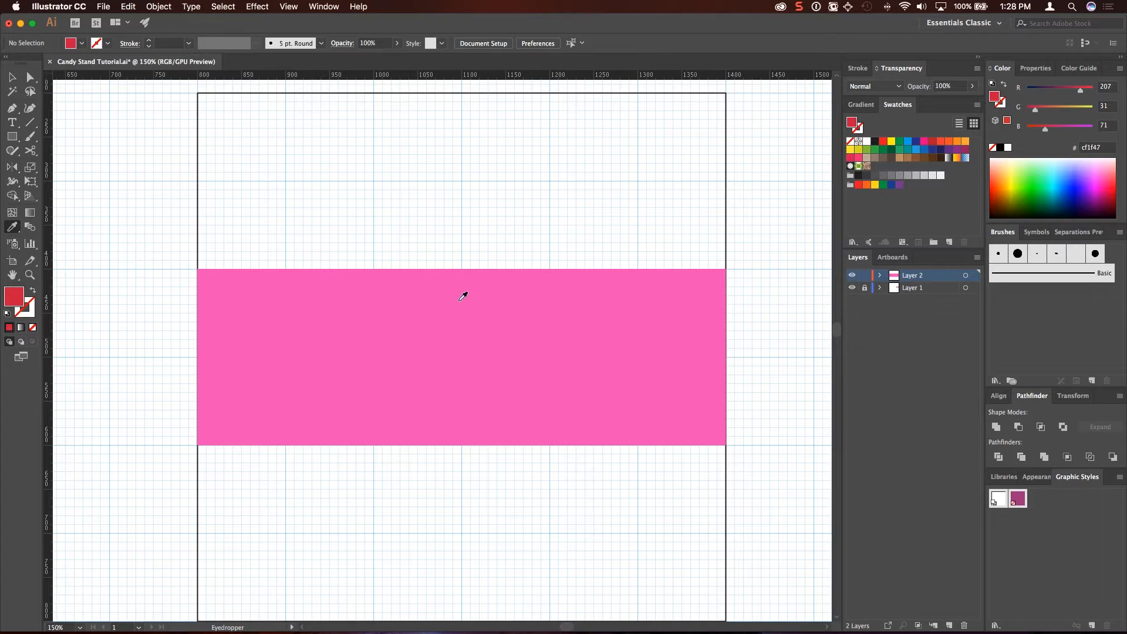
Draw a closed red S-curved diagonal stripe, 600 × 200 px, over the pink rectangle with the Pen tool, snapping points to its corners and edge midpoints
key("p")
left_click_drag(523, 270, 552, 268)
mouse_move(552, 269)
left_mouse_down()
mouse_move(551, 241)
mouse_move(551, 269)
left_mouse_up()
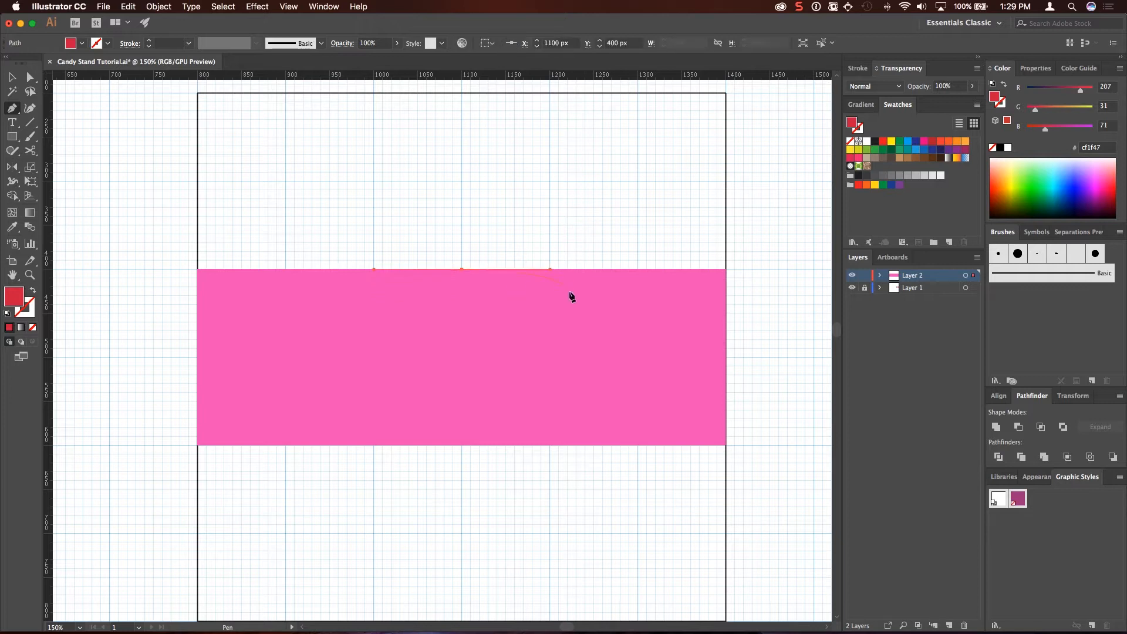
left_click_drag(726, 446, 814, 446)
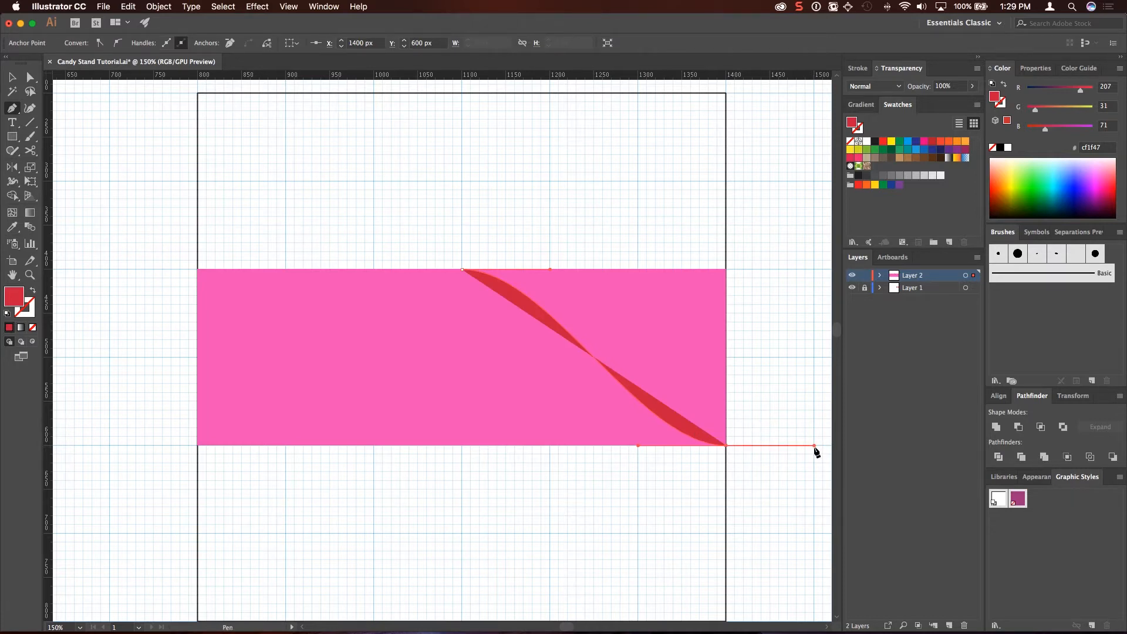
key("alt")
left_click_drag(815, 446, 777, 470)
left_click_drag(719, 446, 717, 447)
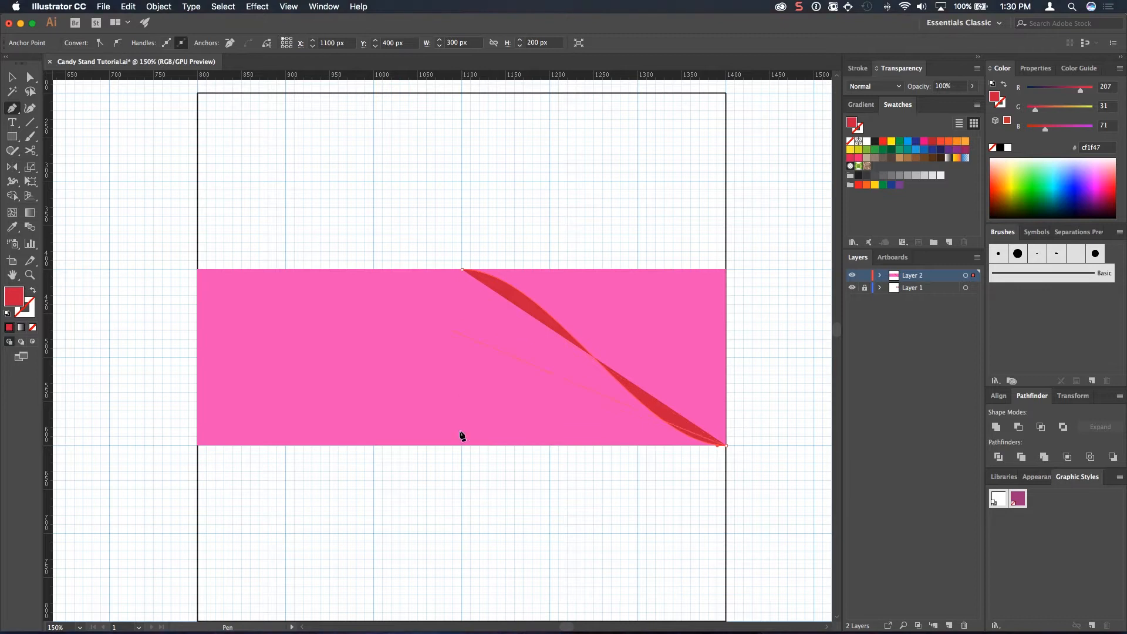
left_click_drag(431, 447, 373, 447)
left_click_drag(198, 272, 158, 269)
left_click(110, 269)
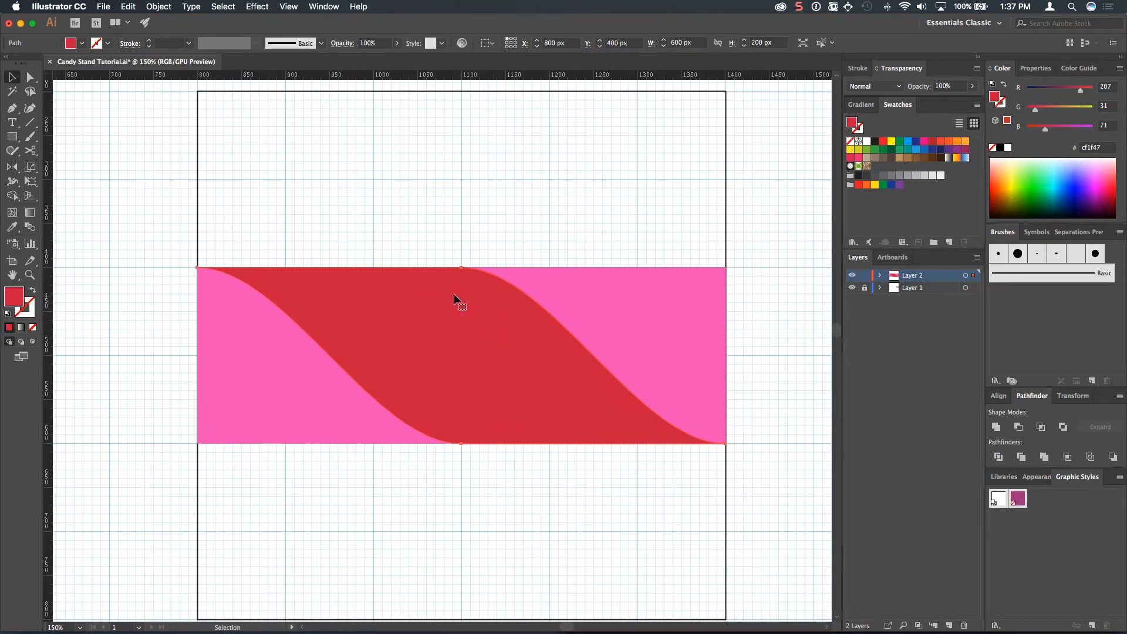
Paste a copy of the red stripe directly in front of it and fill the copy white
key("super+c")
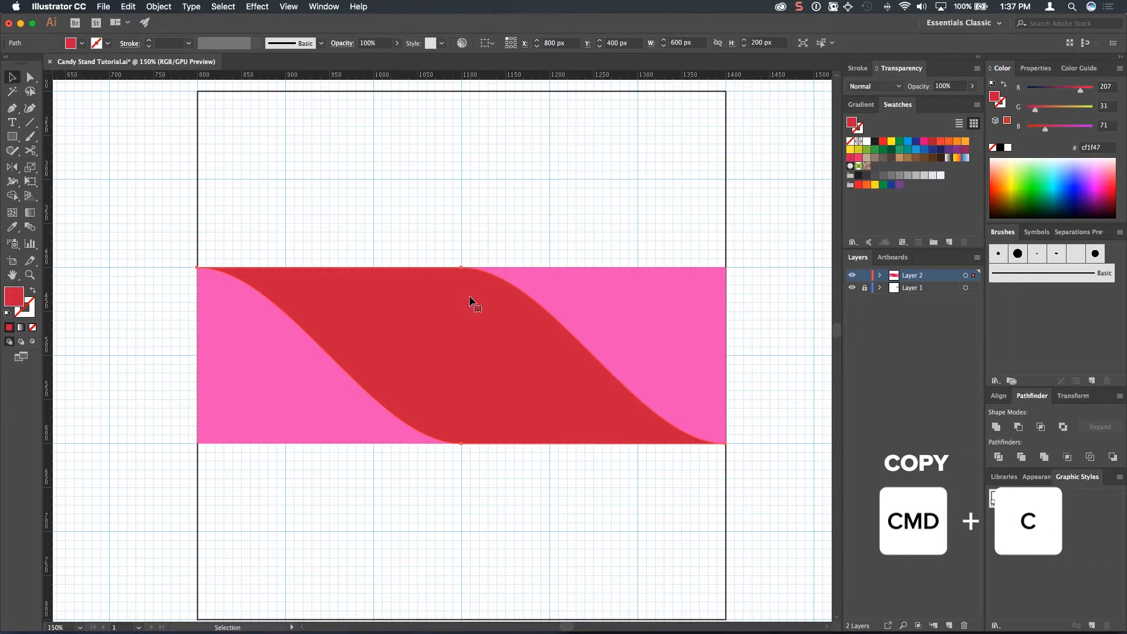
key("super+f")
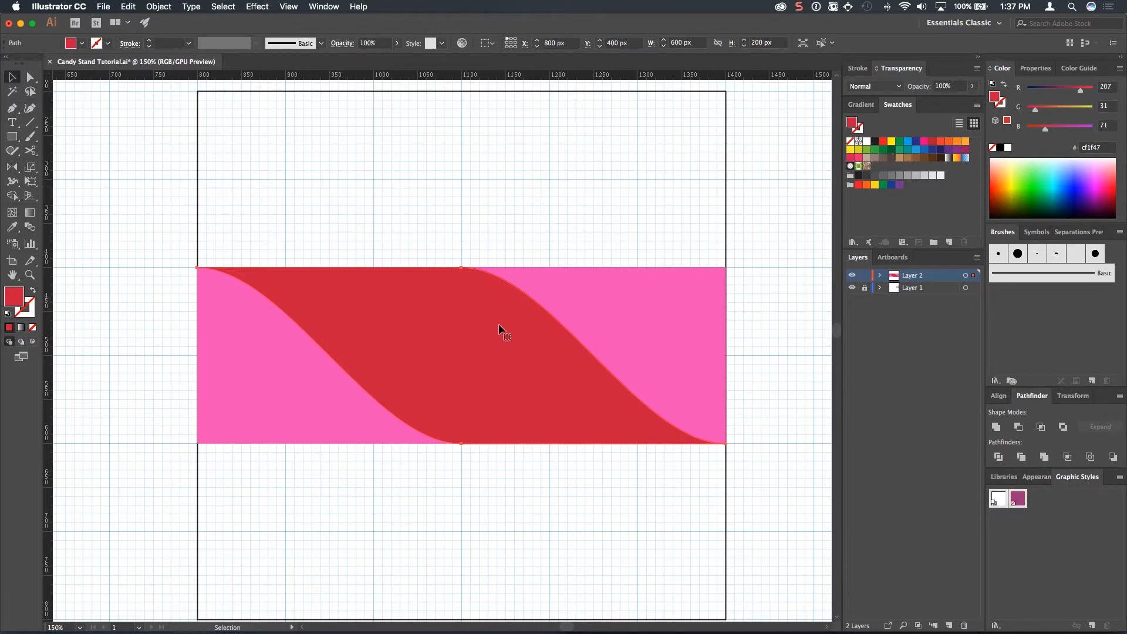
left_click(868, 142)
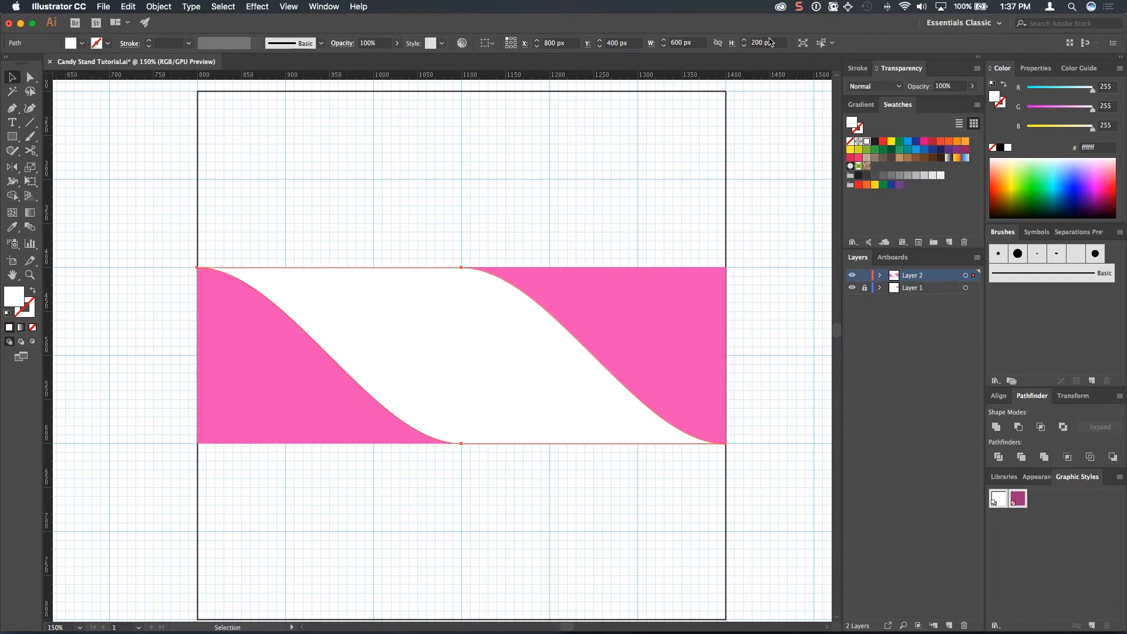
left_click_drag(448, 385, 499, 310)
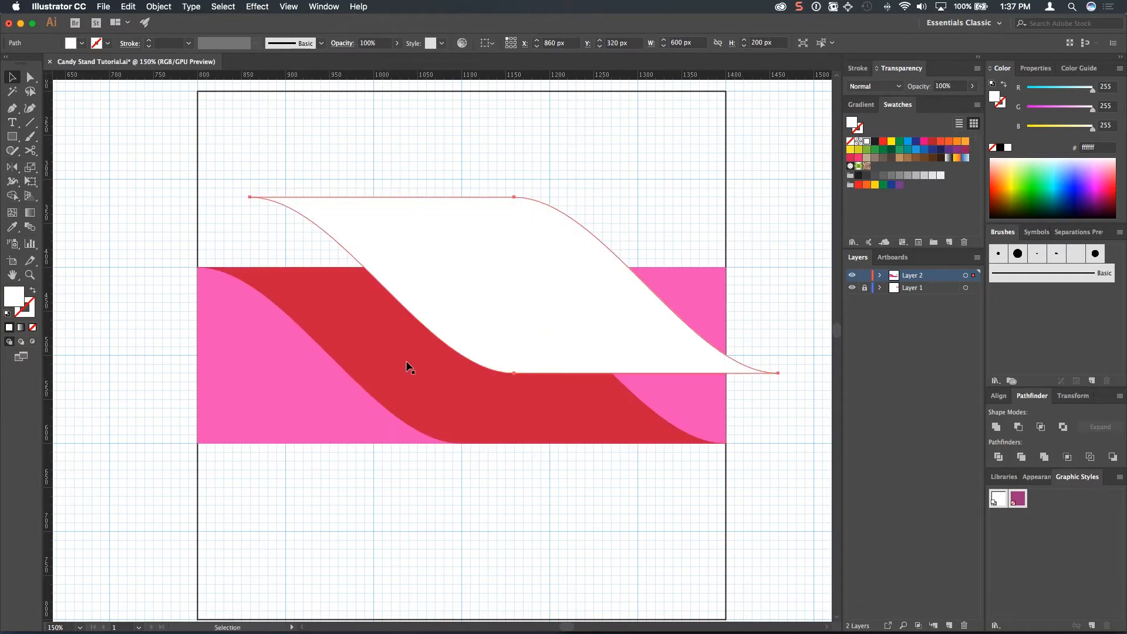
key("super+z")
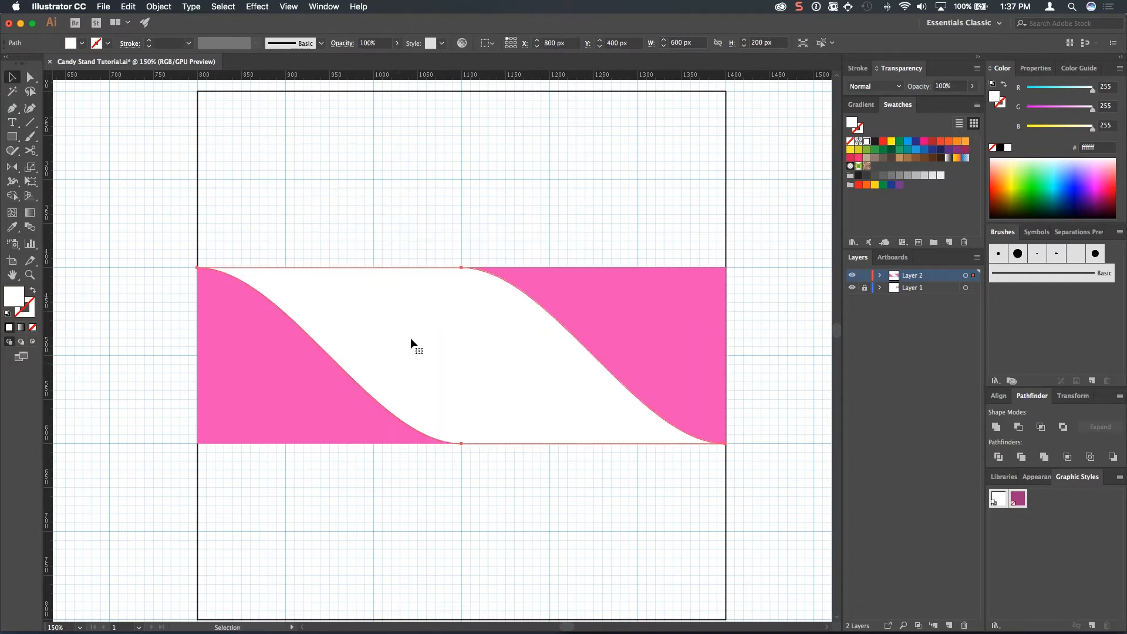
Isolate the white stripe and move the two anchor points of its left curve 300 px right, onto its right curve
double_click(471, 331)
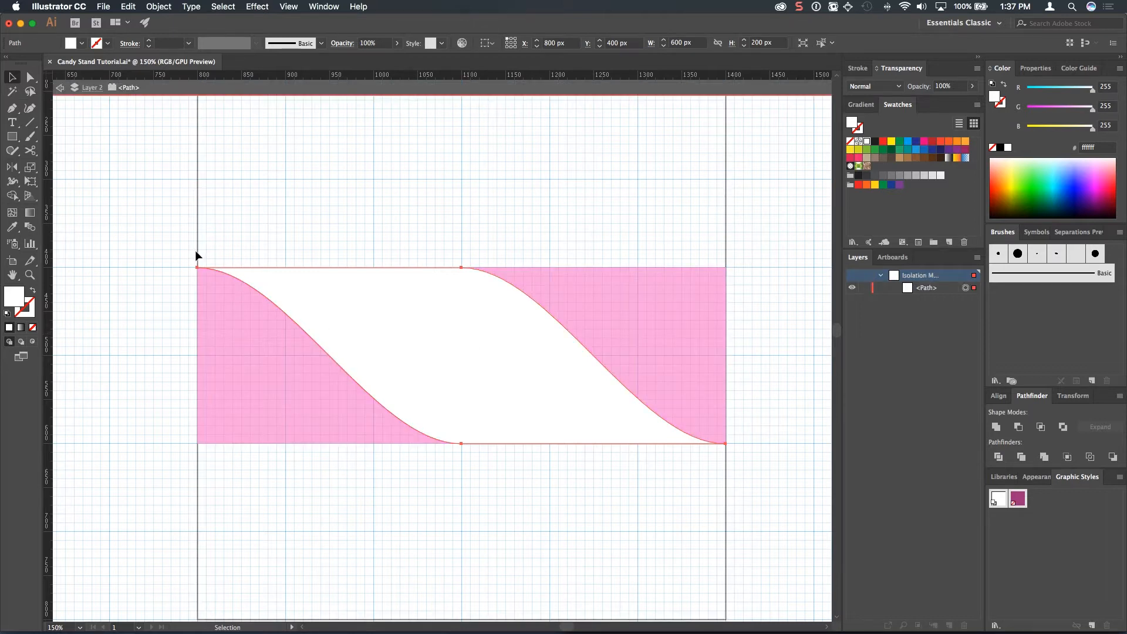
key("a")
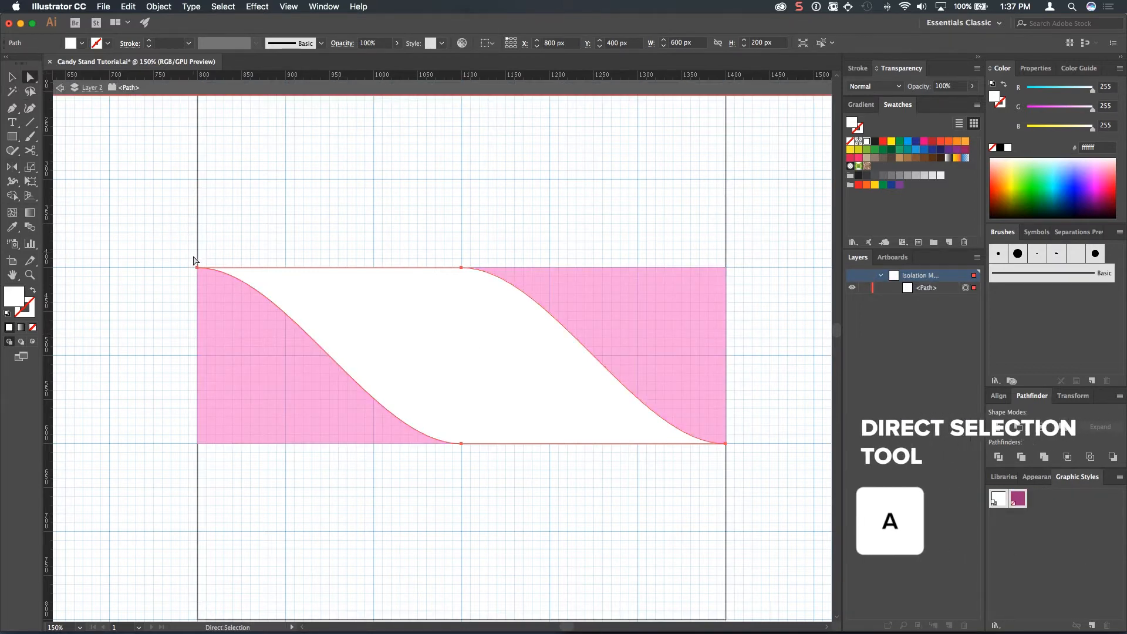
left_click(252, 294)
left_click(453, 417)
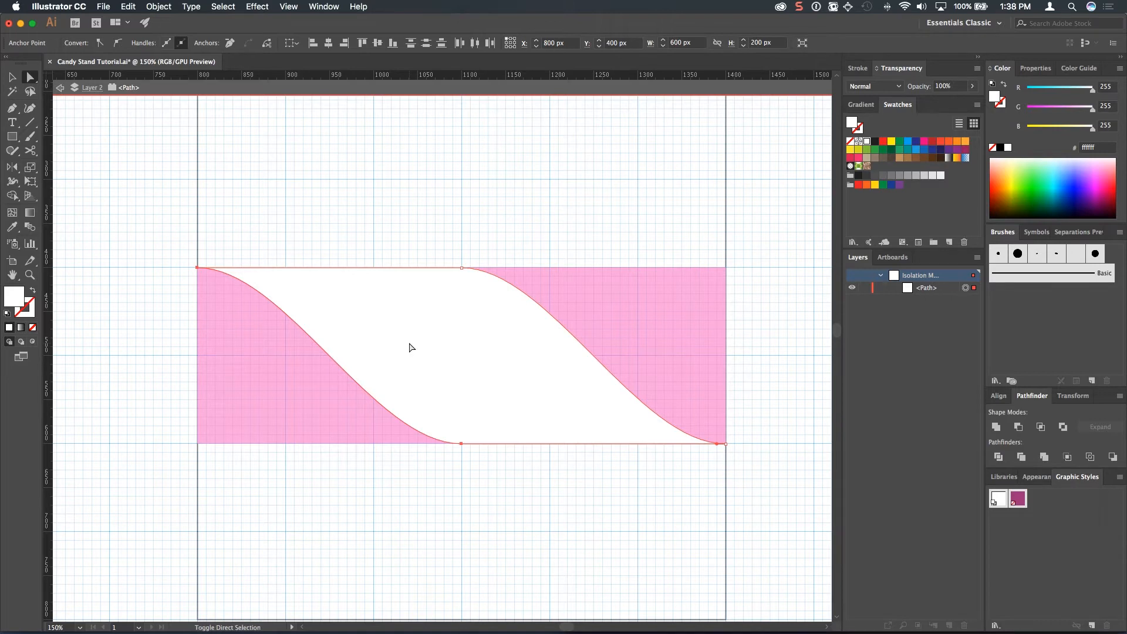
key("shift+Right")
key("shift+Right")
key("shift+Right")
key("shift+Right")
key("shift+Right")
key("shift+Right")
key("shift+Right")
key("shift+Right")
key("shift+Right")
key("shift+Right")
key("shift+Right")
key("shift+Right")
key("shift+Right")
key("shift+Right")
key("shift+Right")
key("shift+Right")
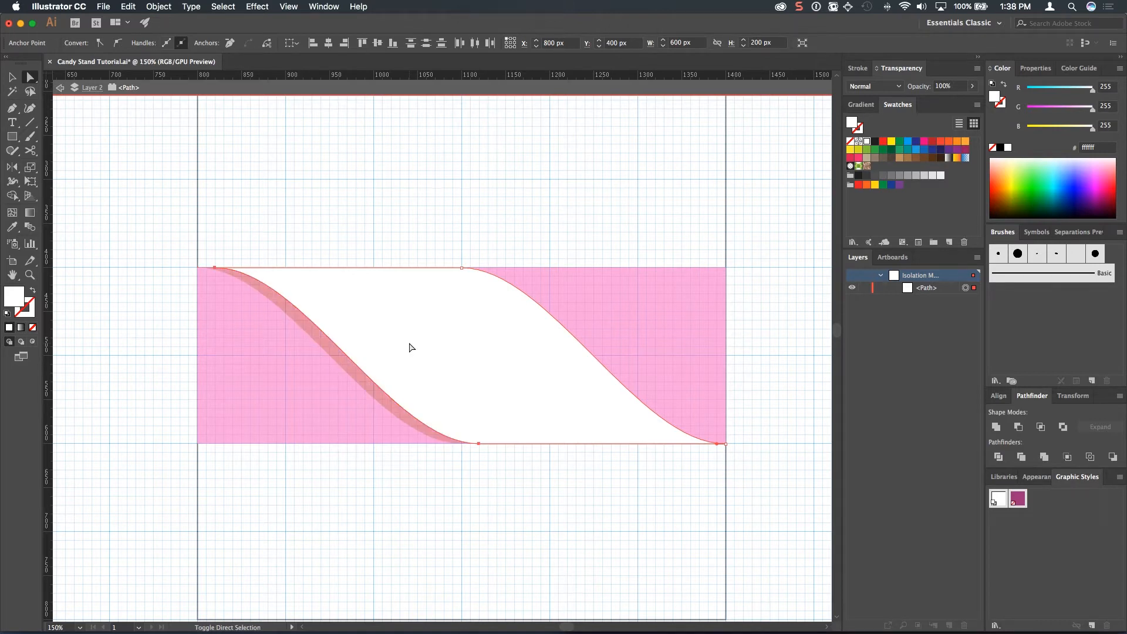
key("shift+Right")
key("shift+Right")
key("shift+Right")
key("shift+Right")
key("shift+Right")
key("shift+Right")
key("shift+Right")
key("shift+Right")
key("shift+Right")
key("shift+Right")
key("shift+Right")
key("shift+Right")
key("shift+Right")
key("shift+Right")
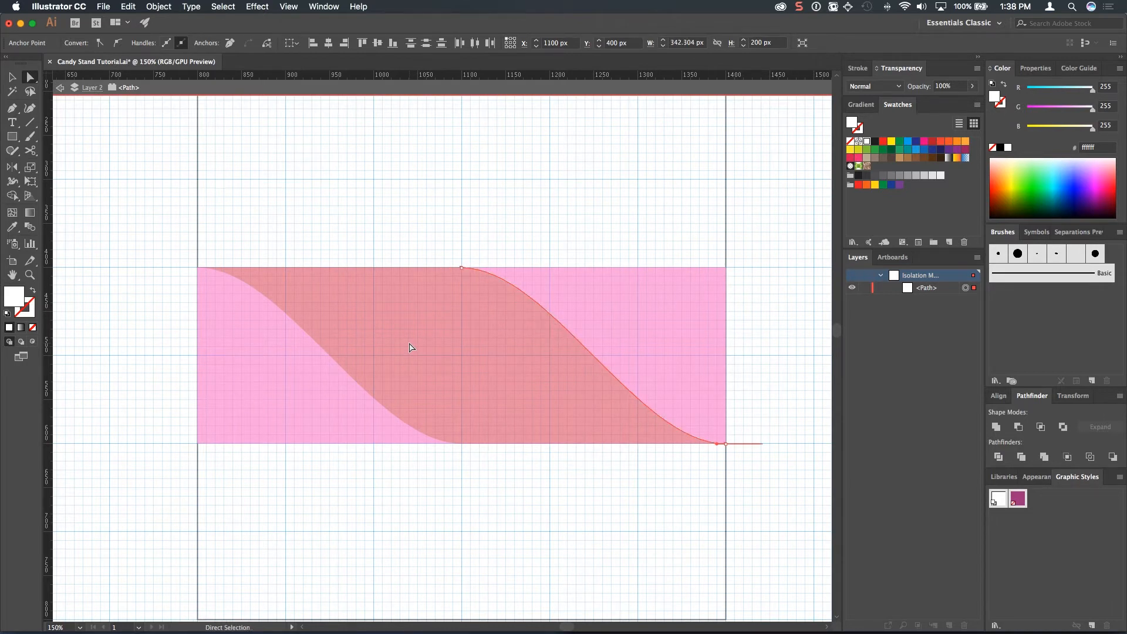
Move the white shape's two selected anchor points 30 px left, opening a thin white stripe along the red stripe's right curve
key("super+equal")
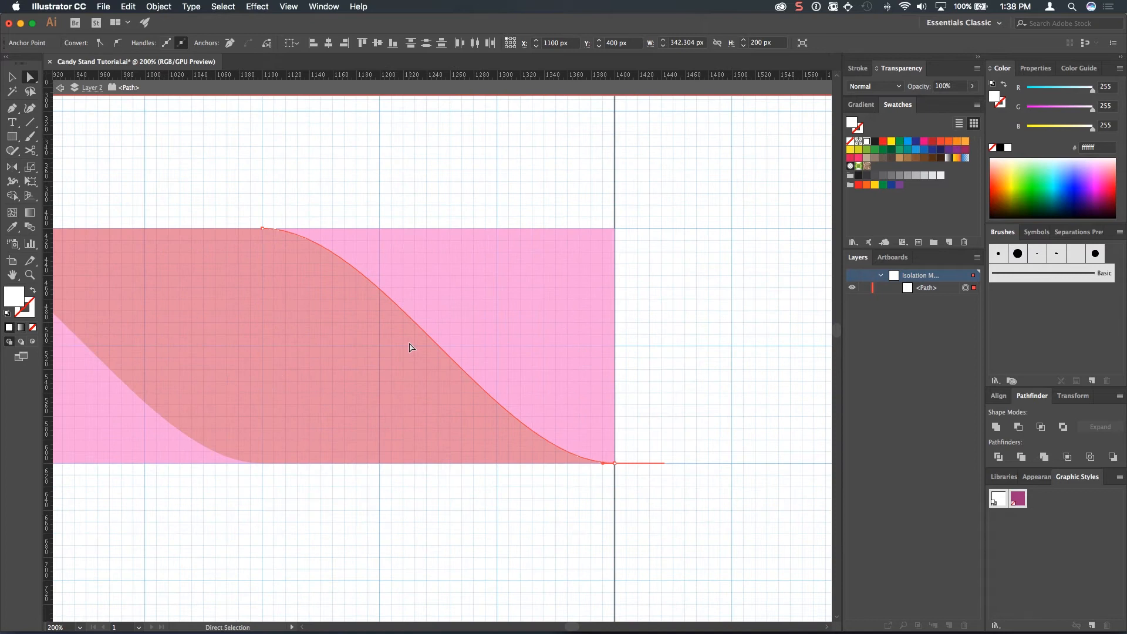
scroll(409, 347, "left", 3)
scroll(410, 347, "down", 1)
key("super+equal")
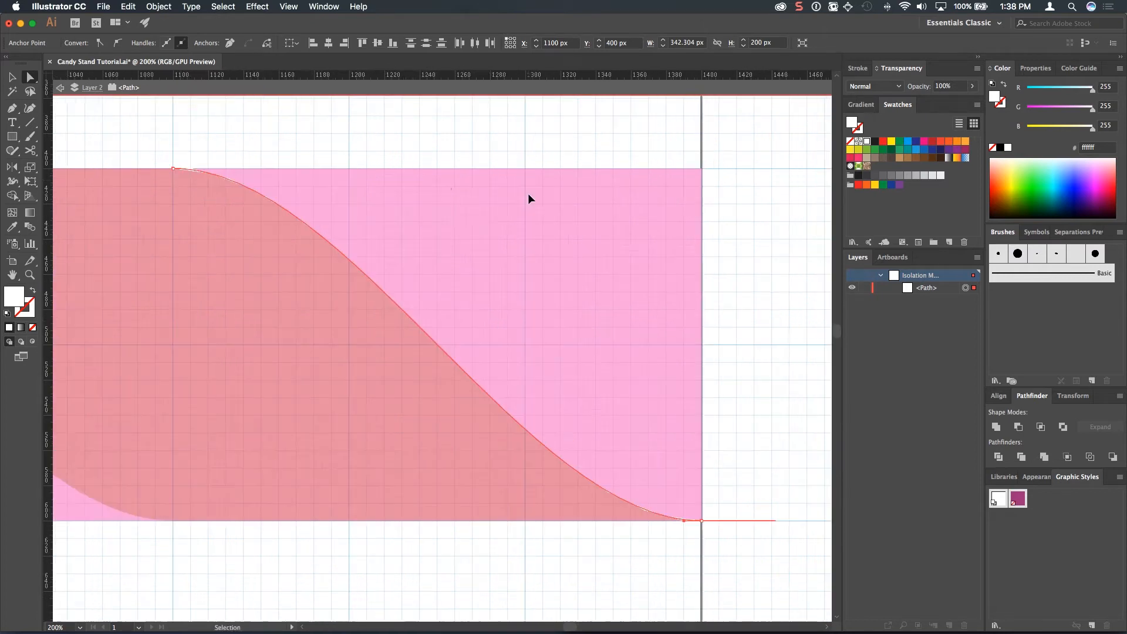
scroll(450, 217, "left", 3)
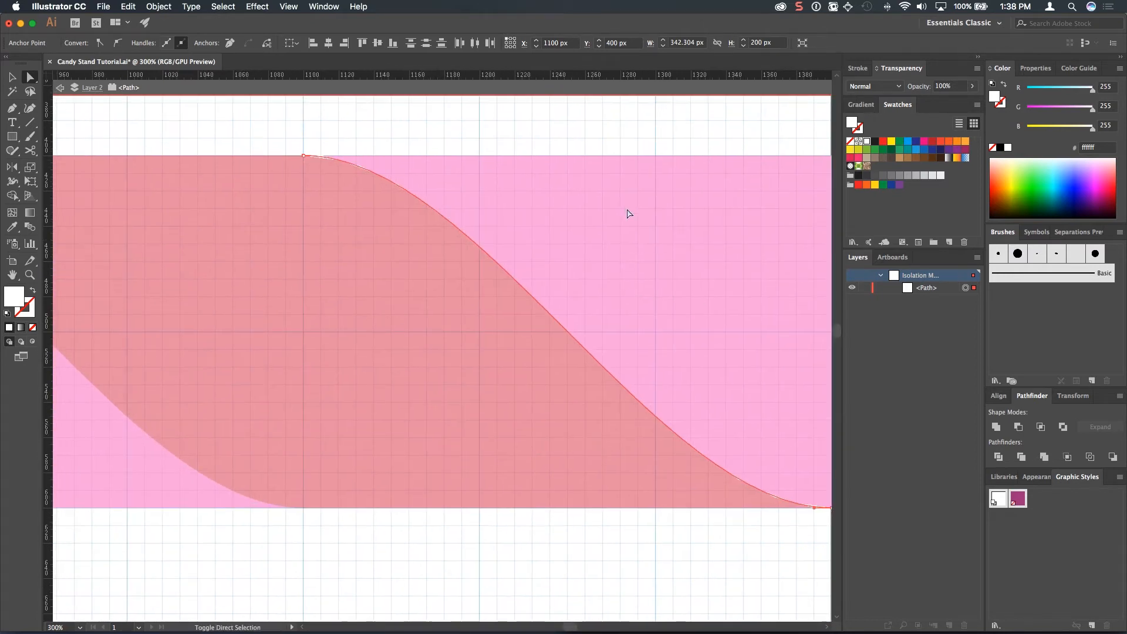
key("shift+Left")
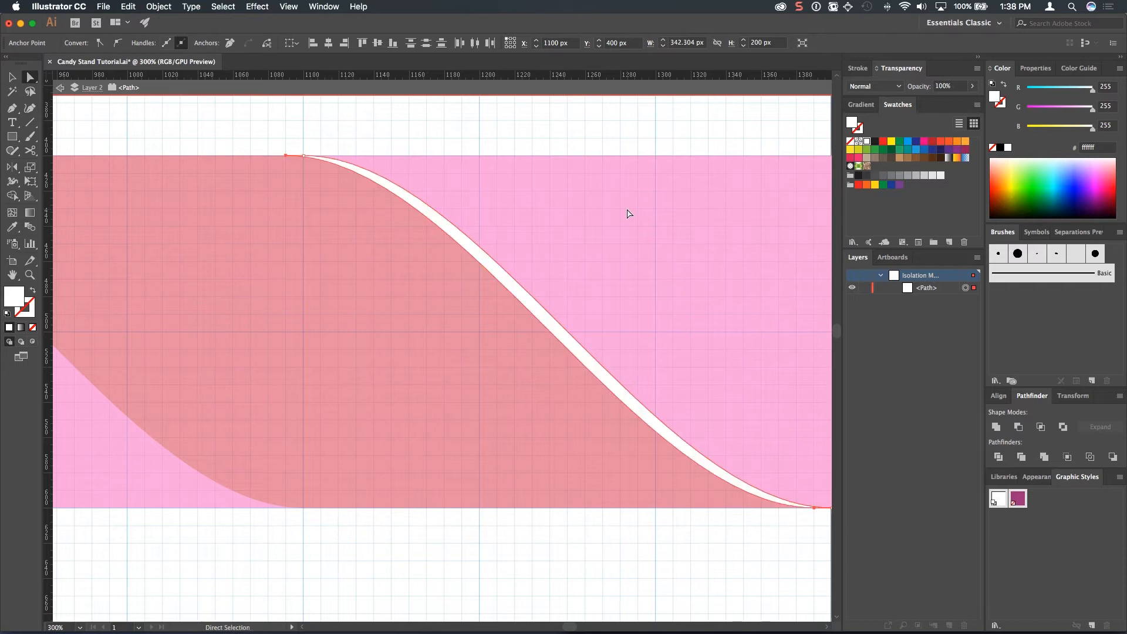
key("shift+Left")
key("shift+Left")
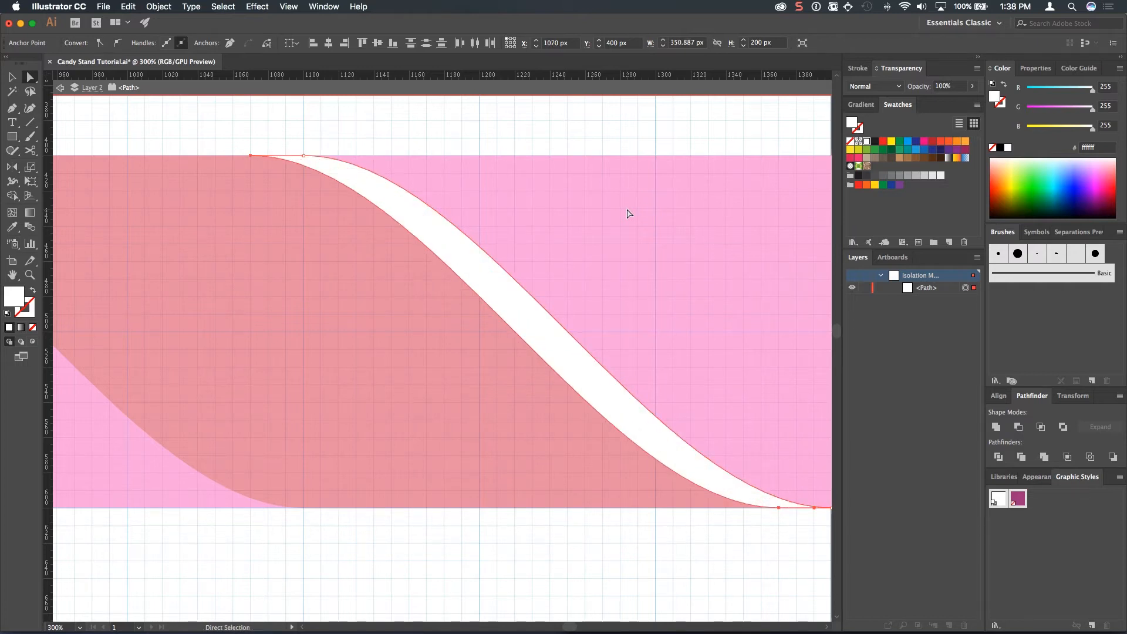
Retract the stray direction handles at the white stripe's lower right end with the Convert Anchor Point tool
key("super+minus")
key("super+minus")
left_click_drag(438, 246, 537, 227)
key("v")
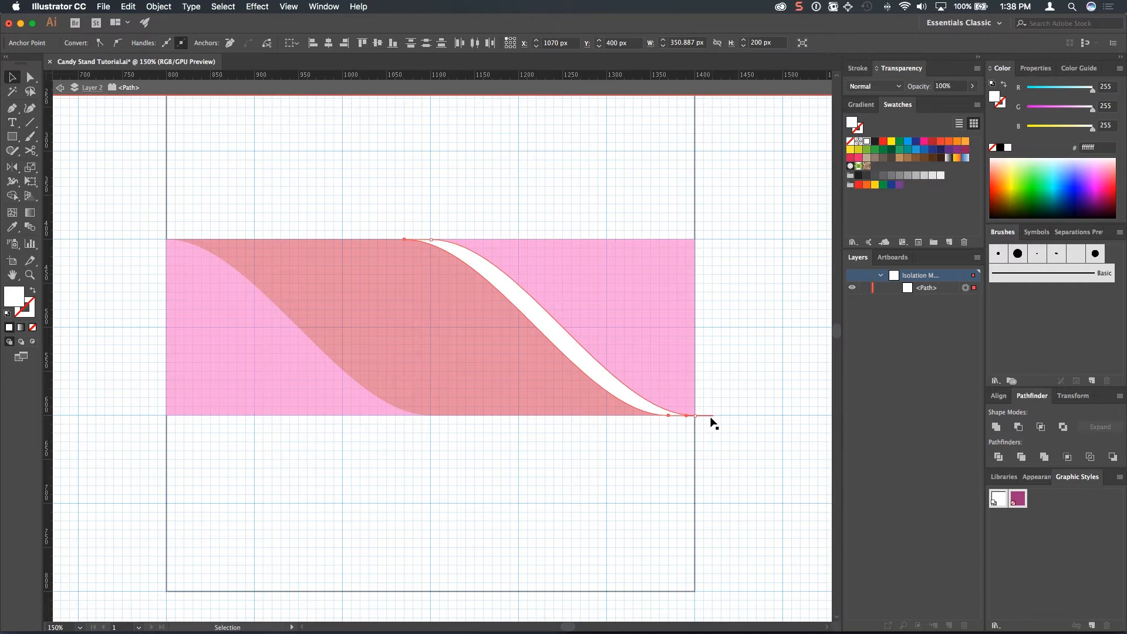
left_click_drag(703, 391, 617, 297)
key("super+equal")
key("super+equal")
left_click_drag(740, 438, 571, 319)
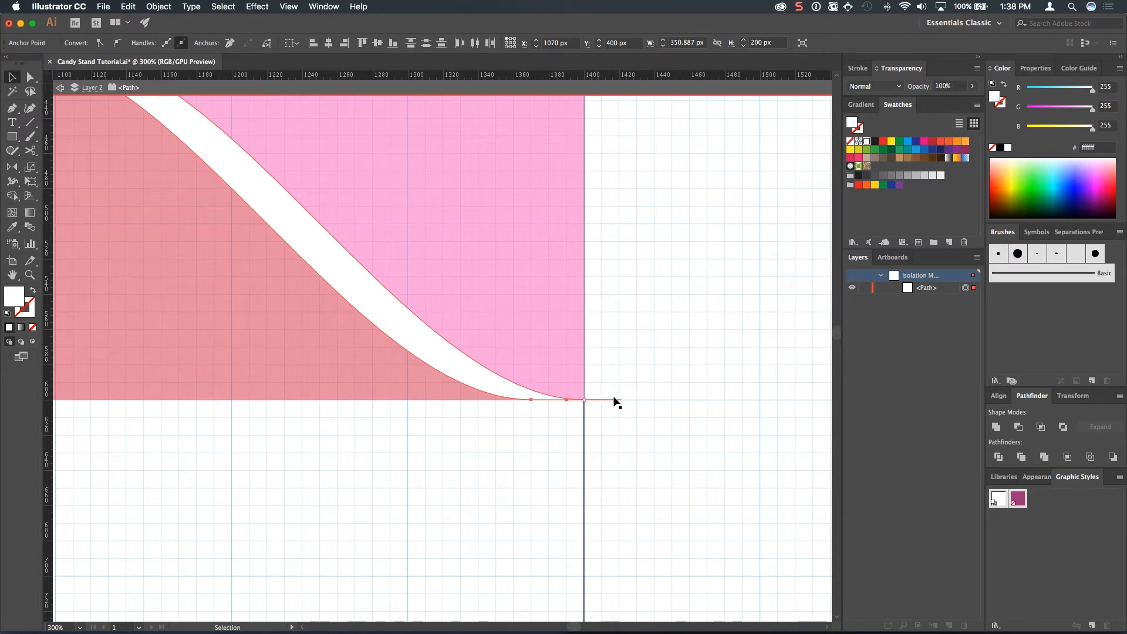
key("a")
left_click(586, 401)
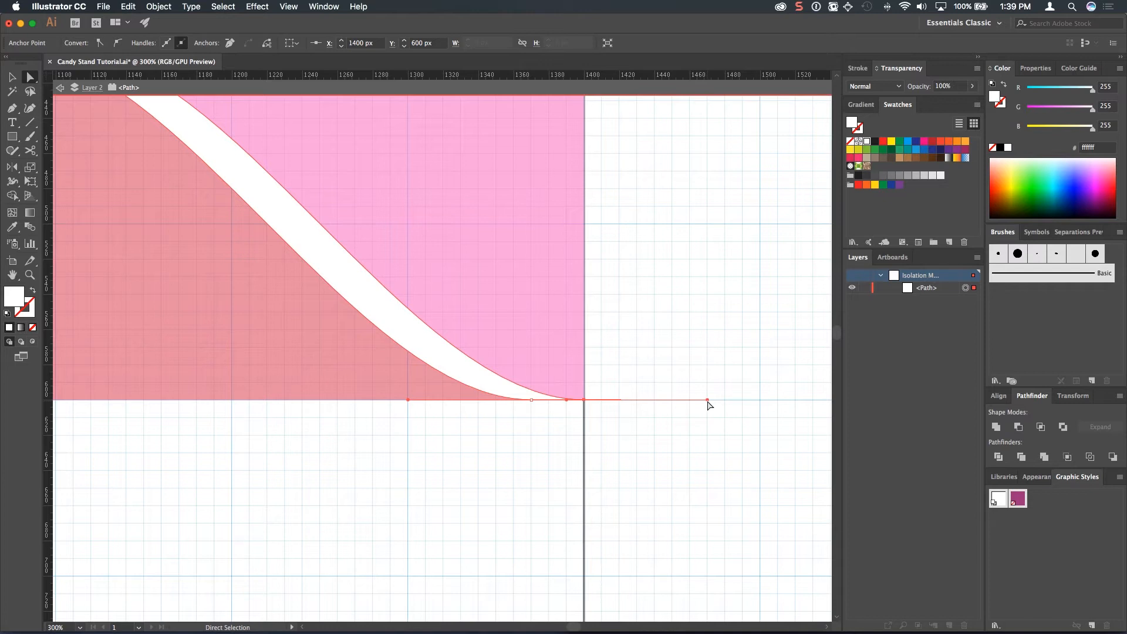
key("shift+c")
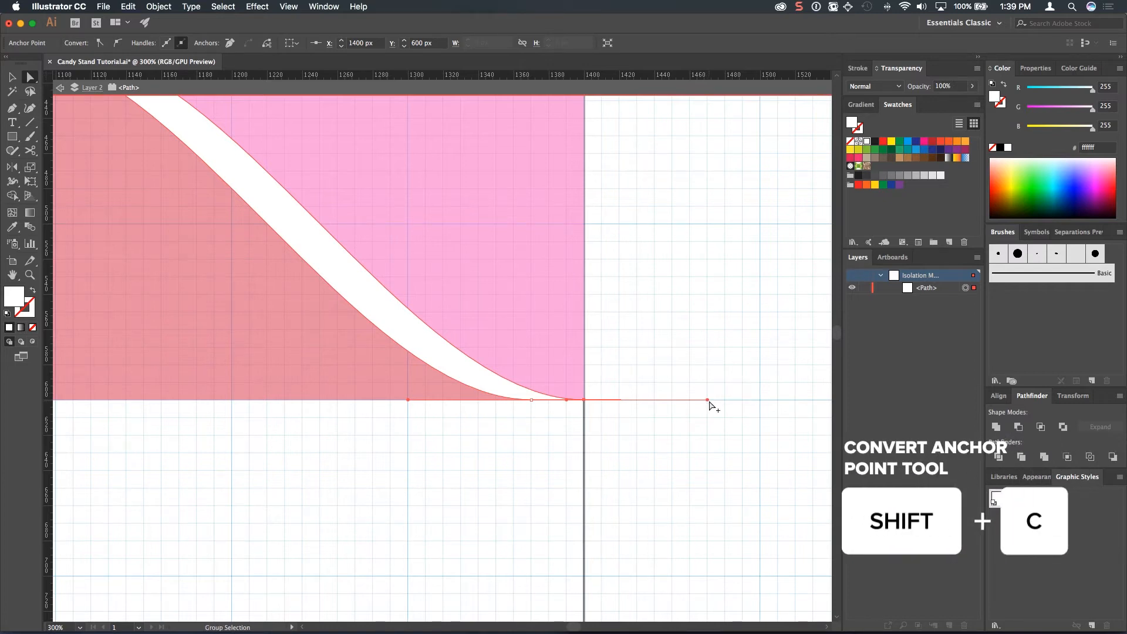
left_click_drag(708, 400, 675, 400)
left_click_drag(594, 398, 551, 399)
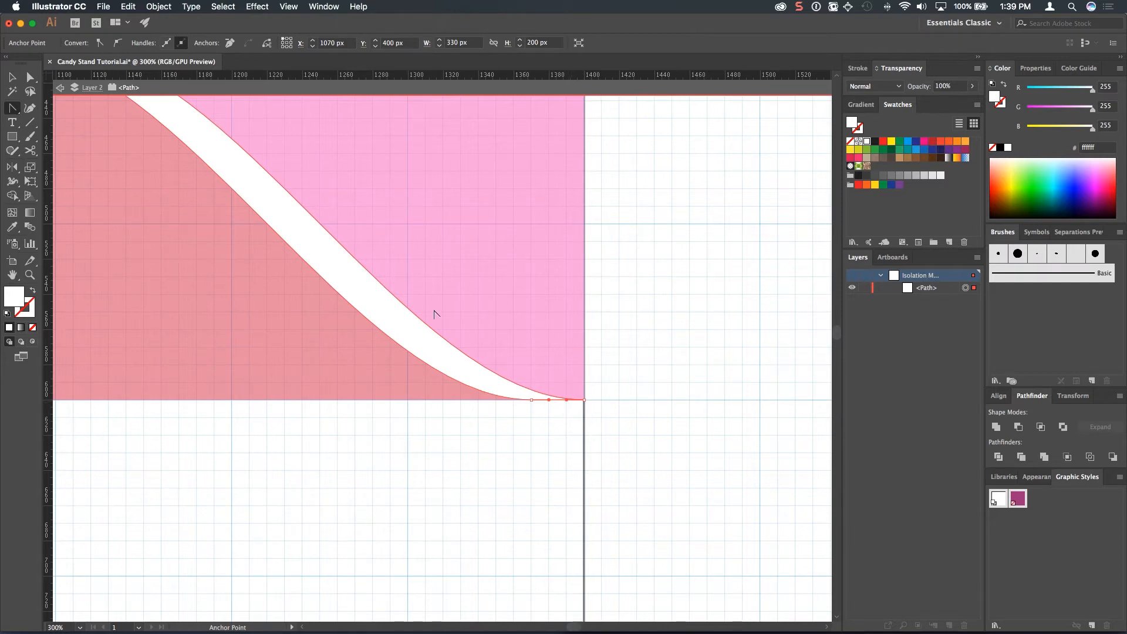
Check the handles of the white stripe's two upper anchor points and leave isolation mode
left_click_drag(472, 331, 607, 420)
left_click_drag(183, 121, 434, 267)
key("a")
left_click(389, 284)
left_click(444, 284)
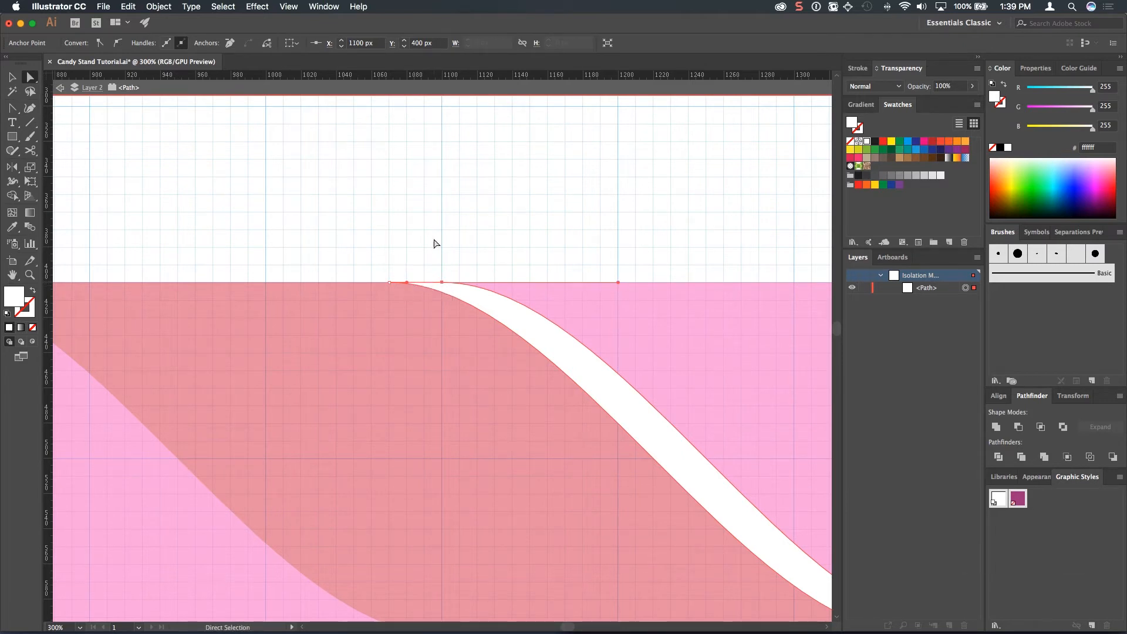
key("super+minus")
key("super+minus")
scroll(599, 276, "down", 3)
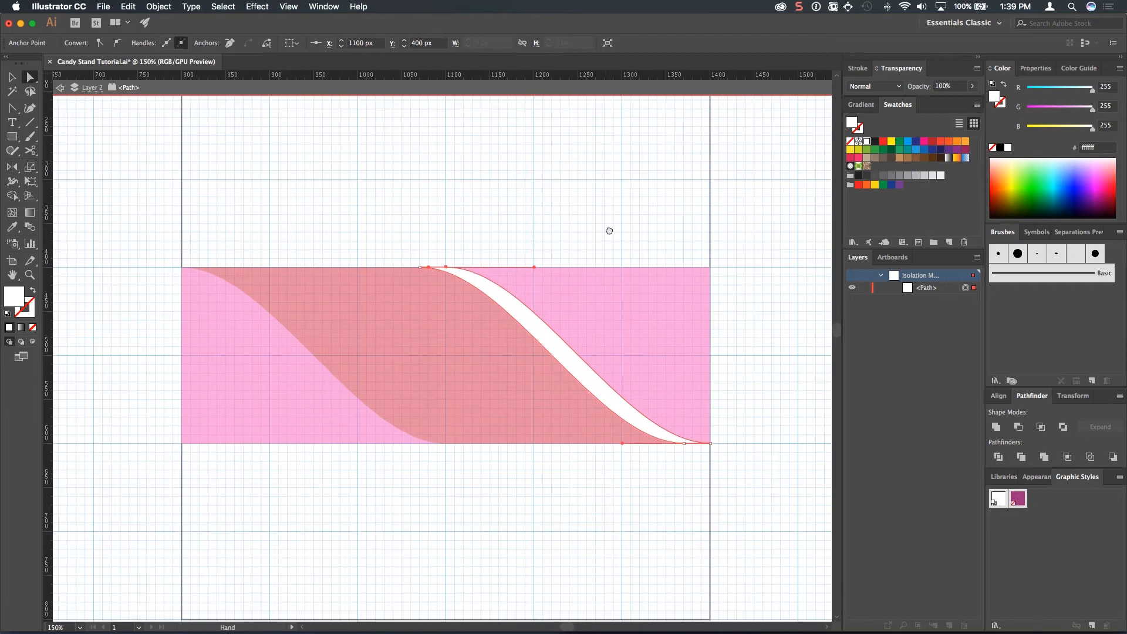
key("v")
double_click(589, 196)
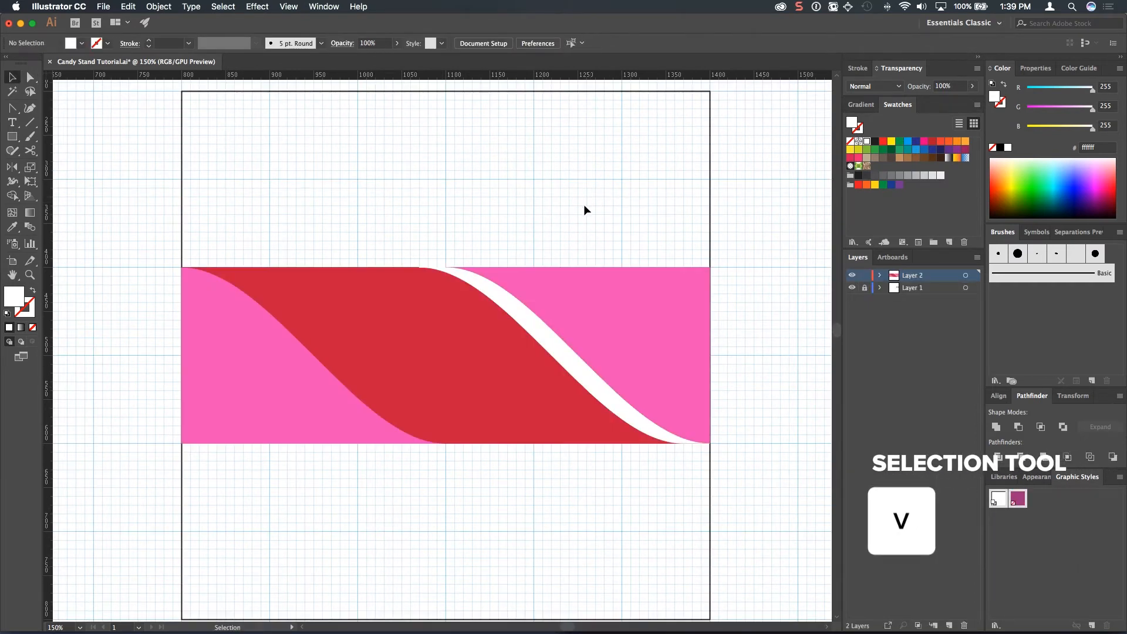
Paste a copy of the thin white stripe in front and move it 60 px left
scroll(591, 201, "left", 3)
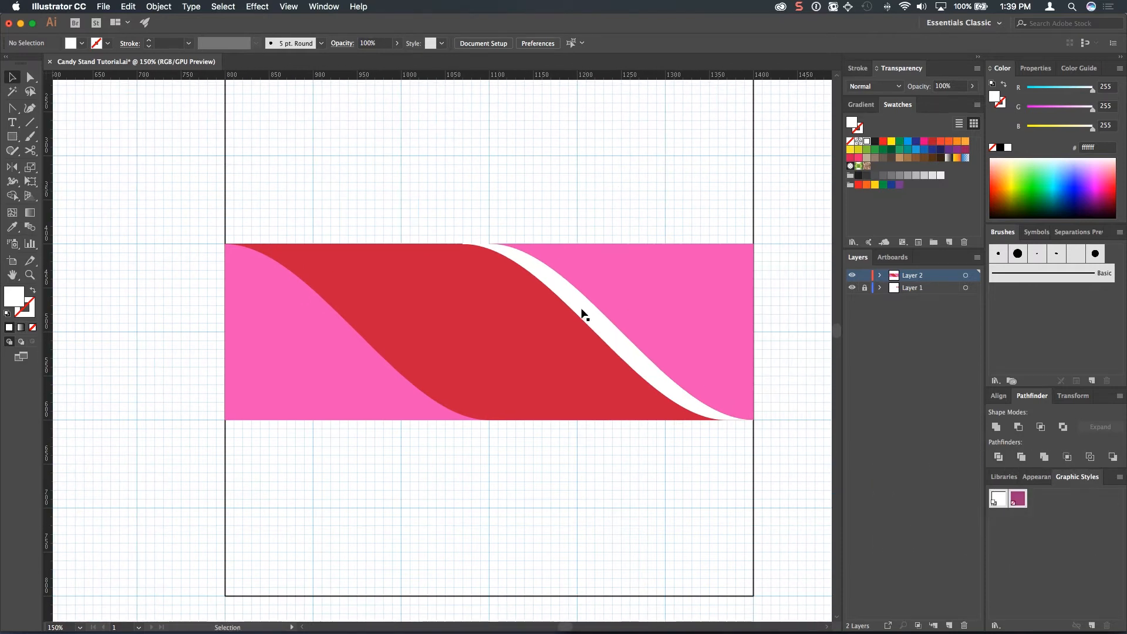
left_click(582, 310)
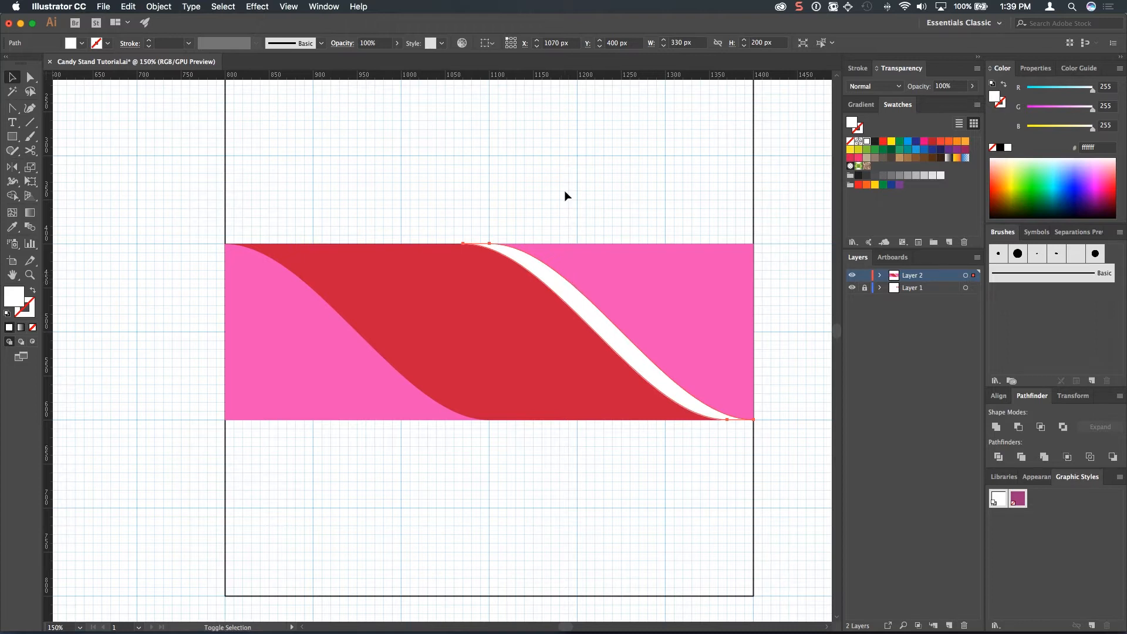
key("super+c")
key("super+f")
key("shift+Left")
key("shift+Left")
key("shift+Left")
key("shift+Left")
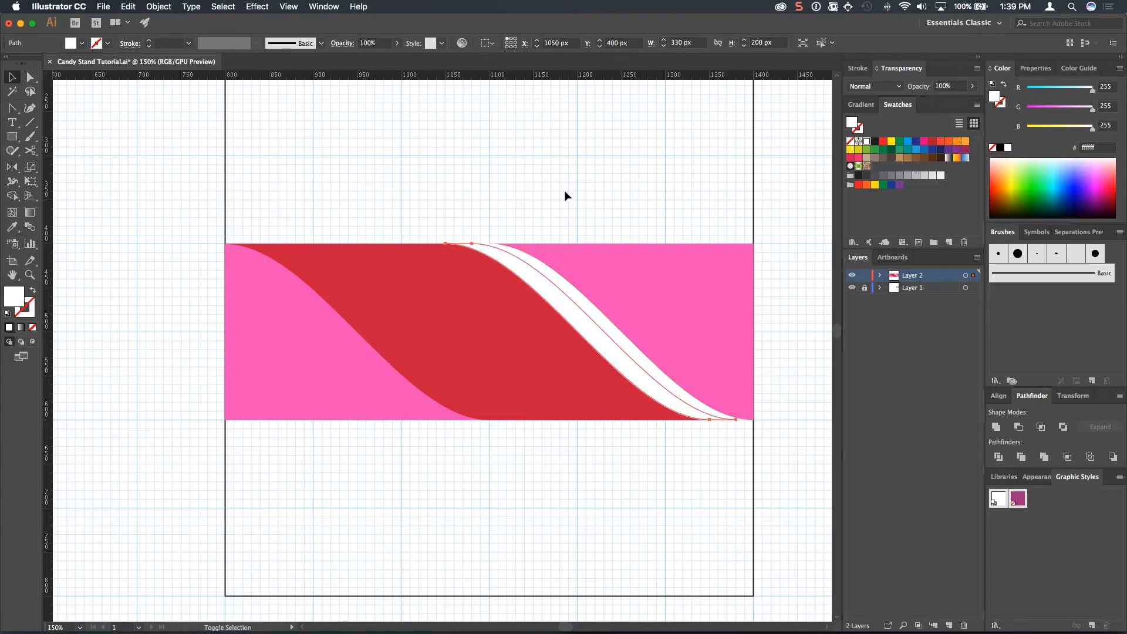
key("shift+Left")
key("shift+Left")
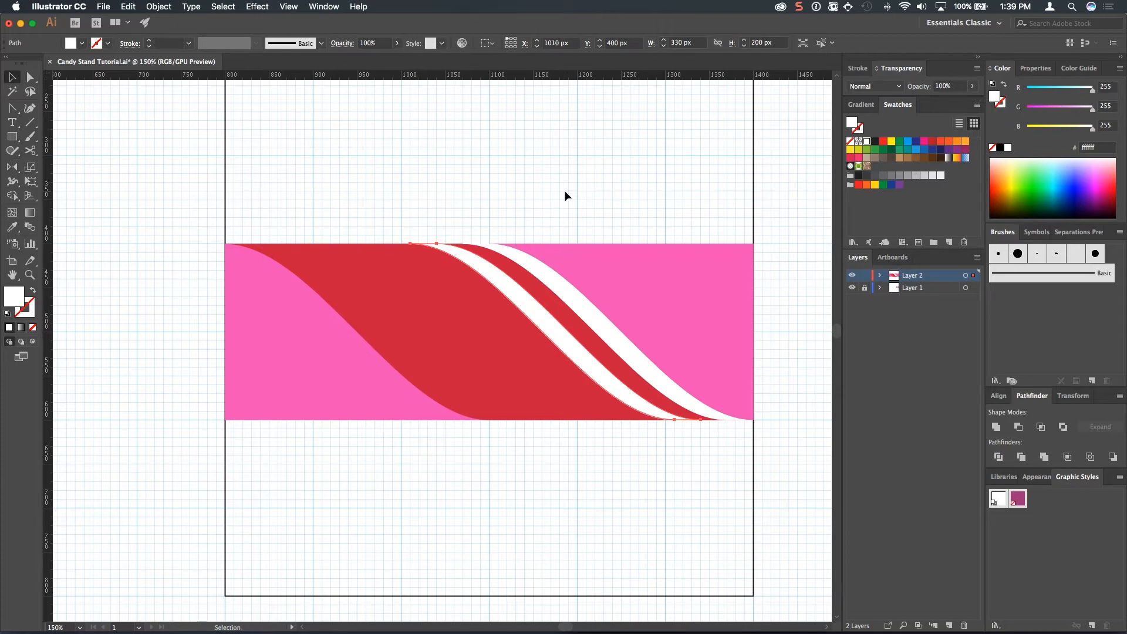
Paste a third white stripe in front of the second one and move it 60 px further left
key("a")
key("super+c")
key("super+f")
key("shift+Left")
key("shift+Left")
key("shift+Left")
key("shift+Left")
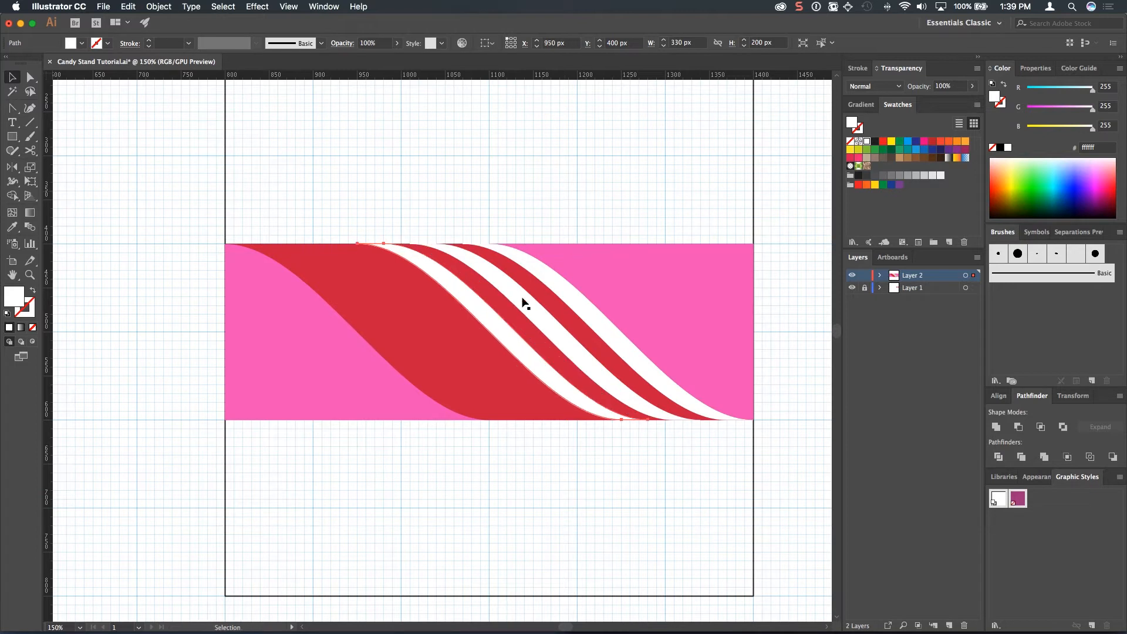
Group the three thin white stripes
left_click(539, 303, "shift")
left_click(584, 303, "shift")
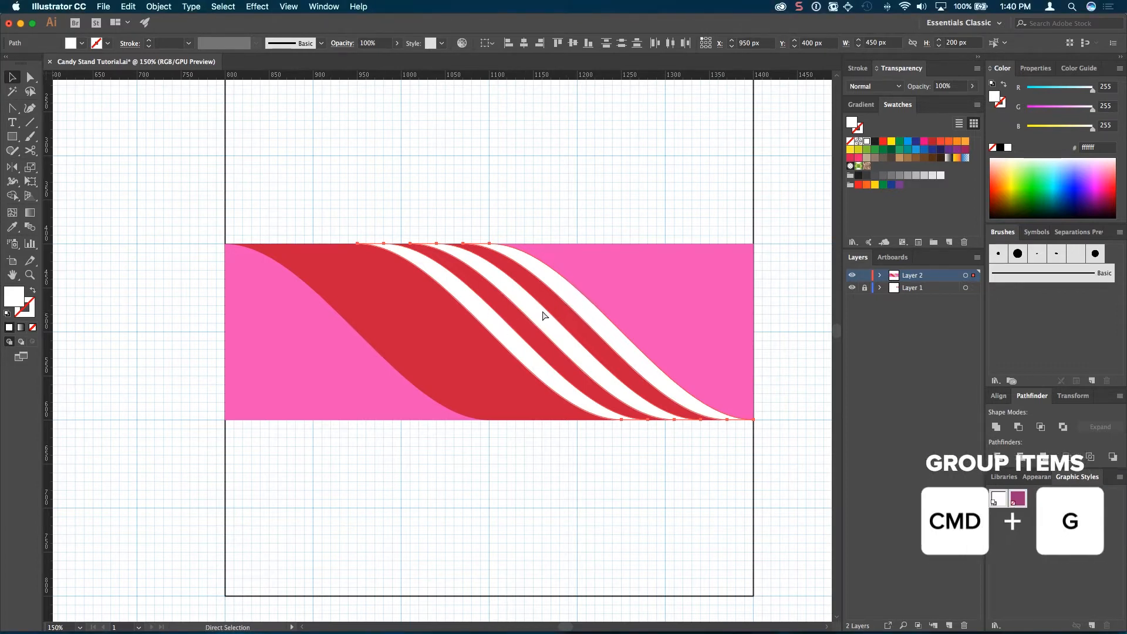
key("super+g")
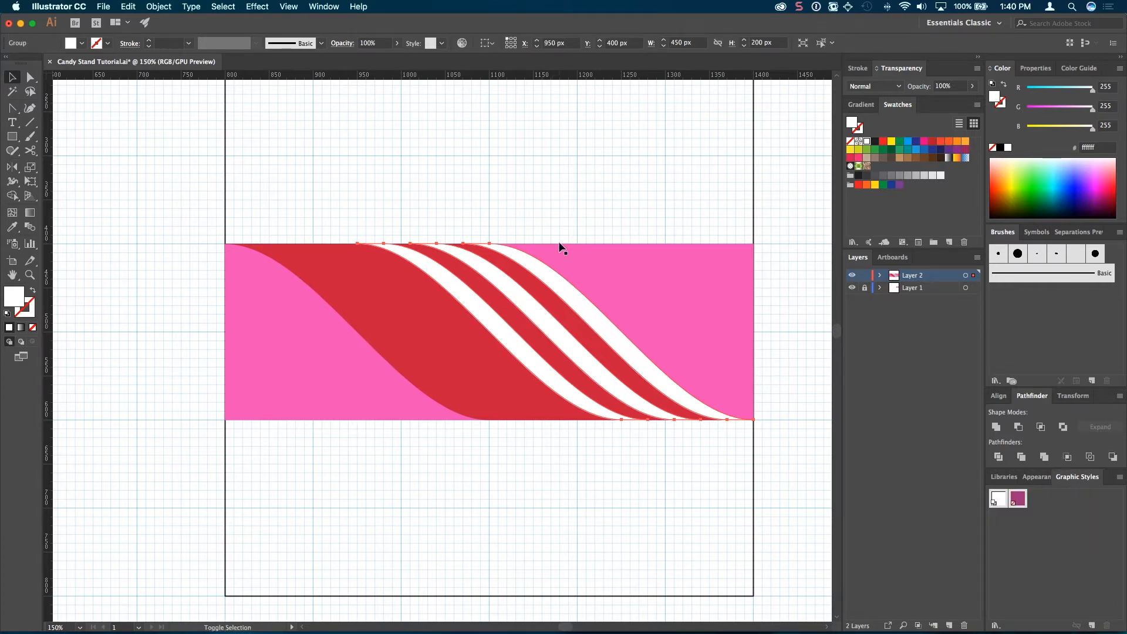
Shift the white stripe group left inside the red stripe and align both by their horizontal centers
key("shift+Left")
key("shift+Left")
key("shift+Left")
key("shift+Left")
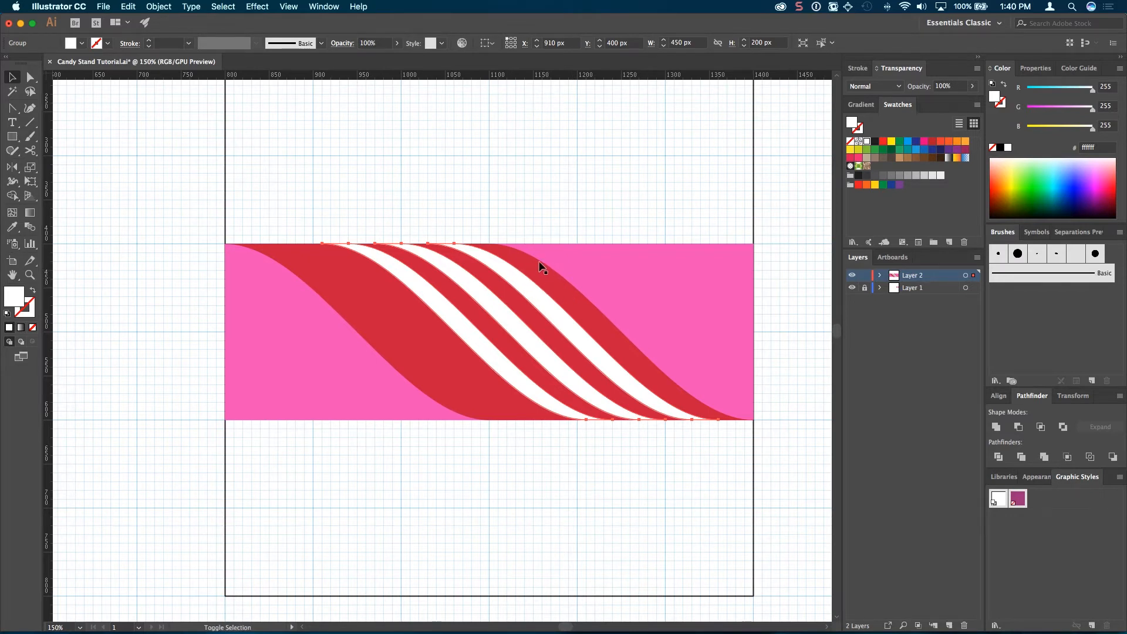
left_click(550, 281, "shift")
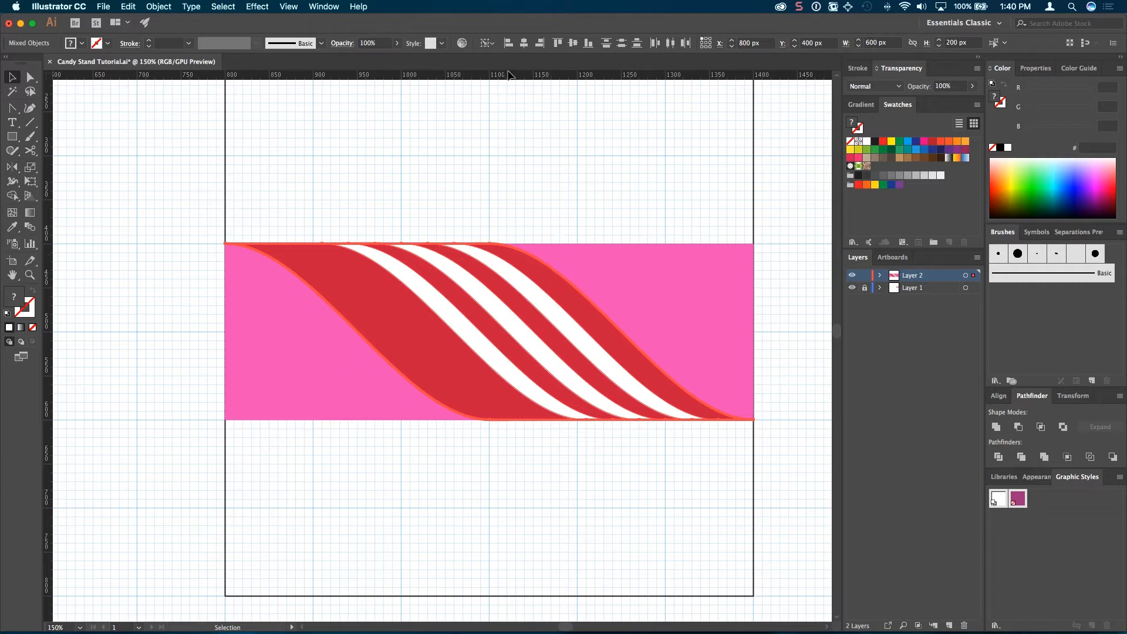
left_click(524, 44)
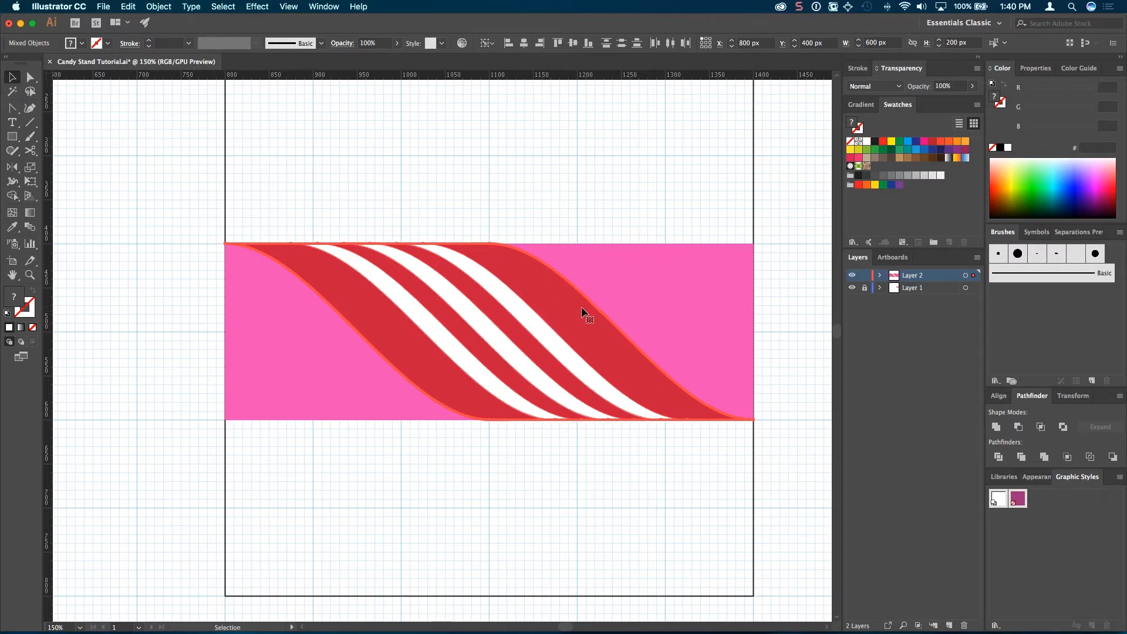
left_click(545, 208)
Unlock Layer 1 and duplicate the complete tile with its guide square 600 px to the right, edge to edge with the original
key("super+minus")
key("super+minus")
key("super+minus")
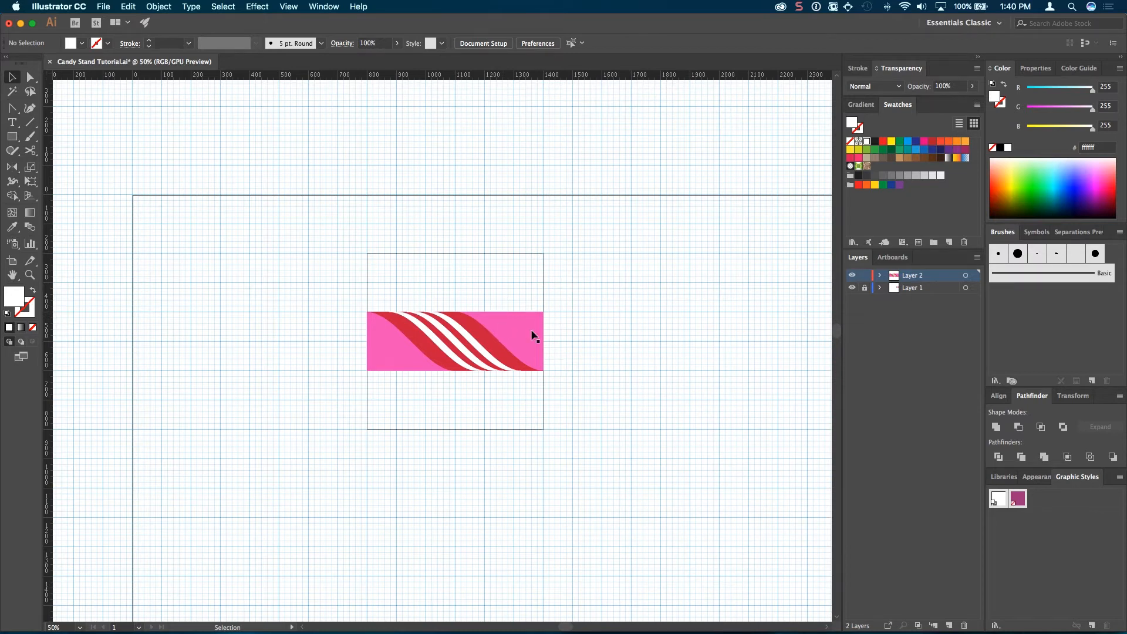
left_click(866, 288)
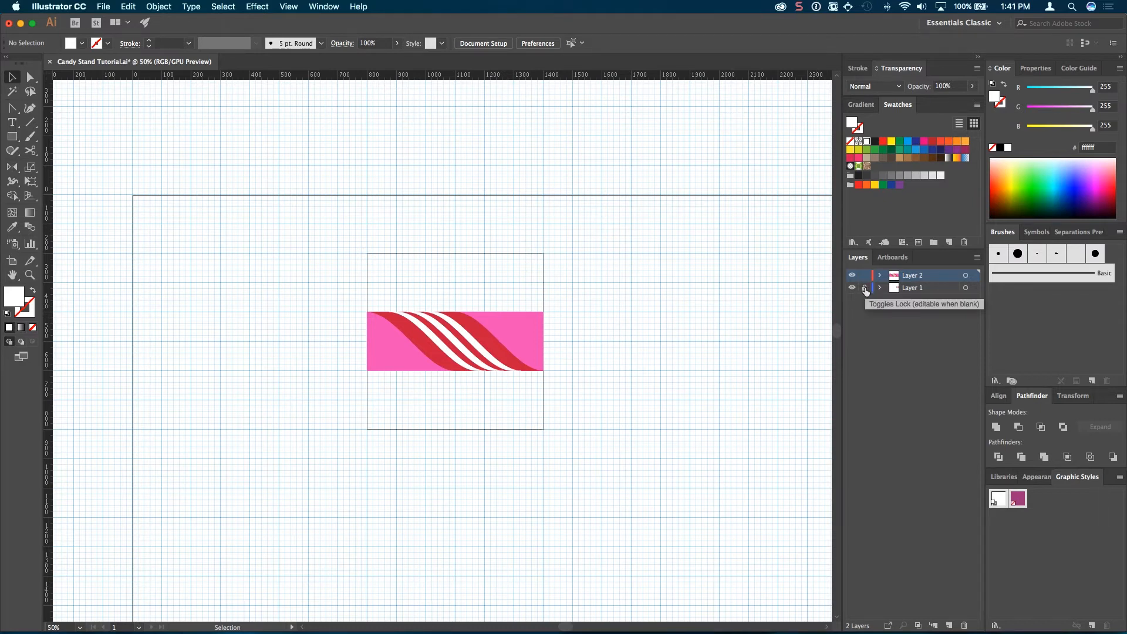
left_click(864, 288)
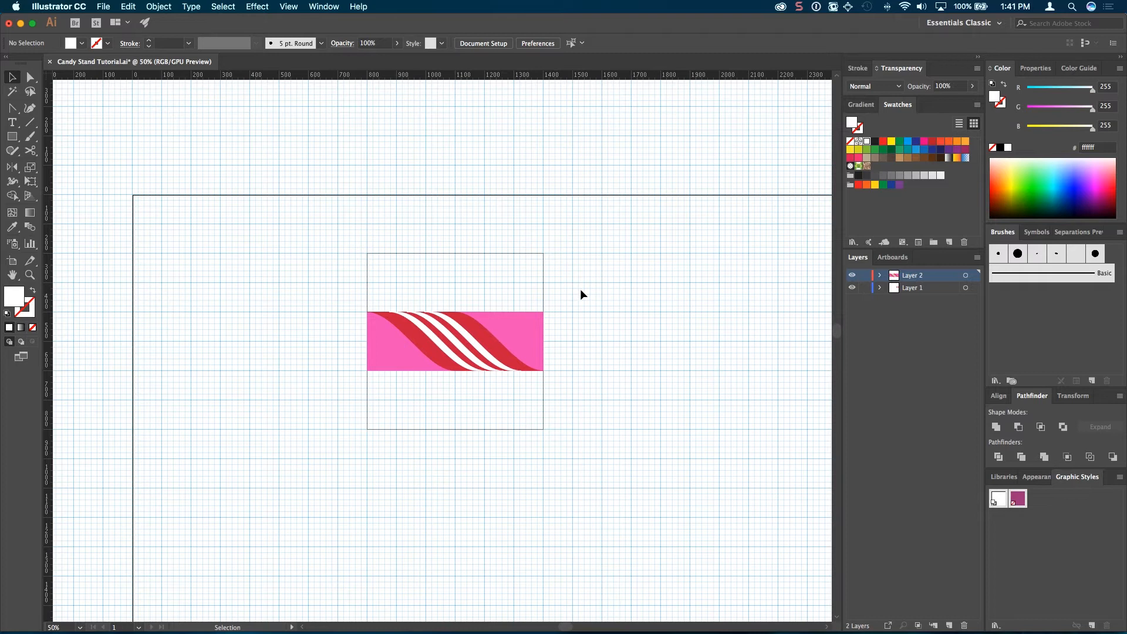
left_click_drag(602, 269, 374, 426)
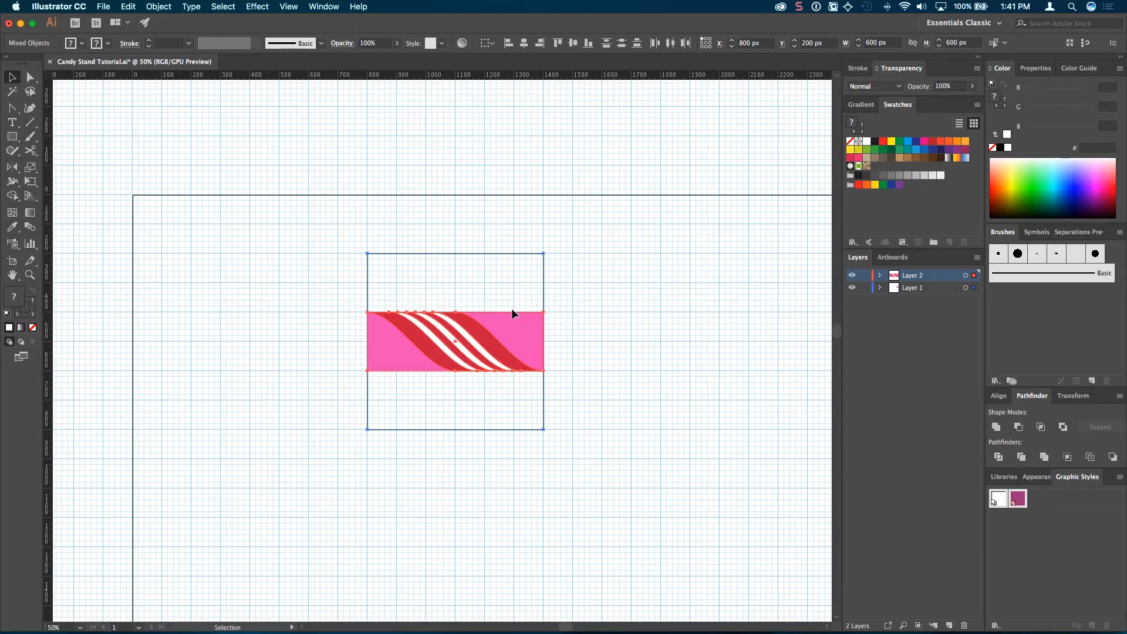
left_click_drag(456, 321, 629, 315)
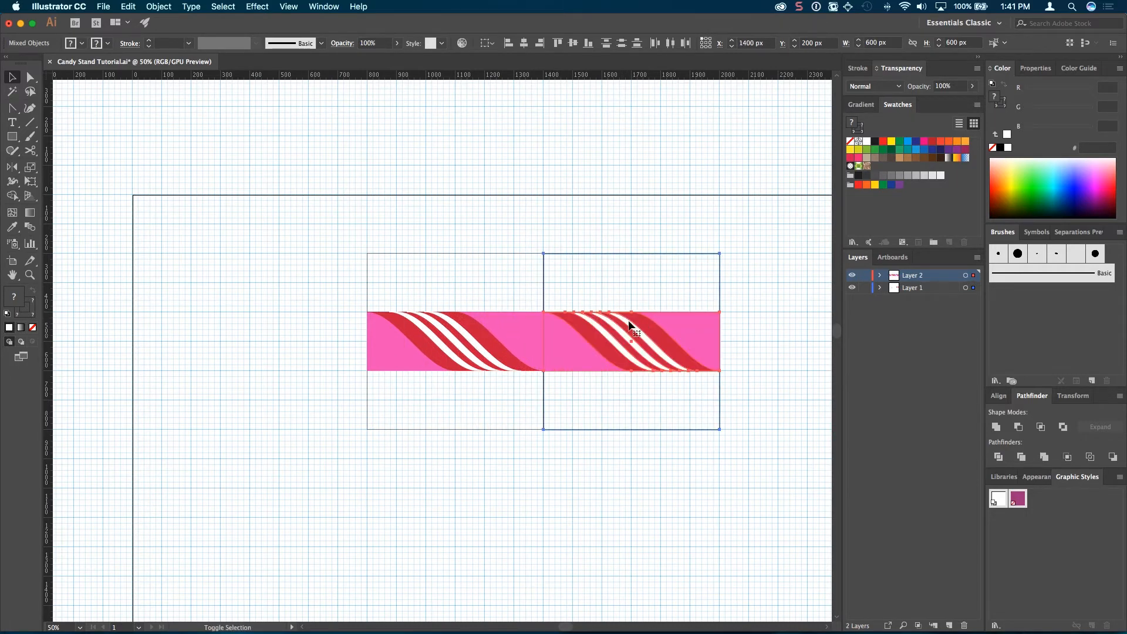
Deselect the duplicated tile and lock Layer 1, which holds the guide squares
key("super+equal")
key("super+equal")
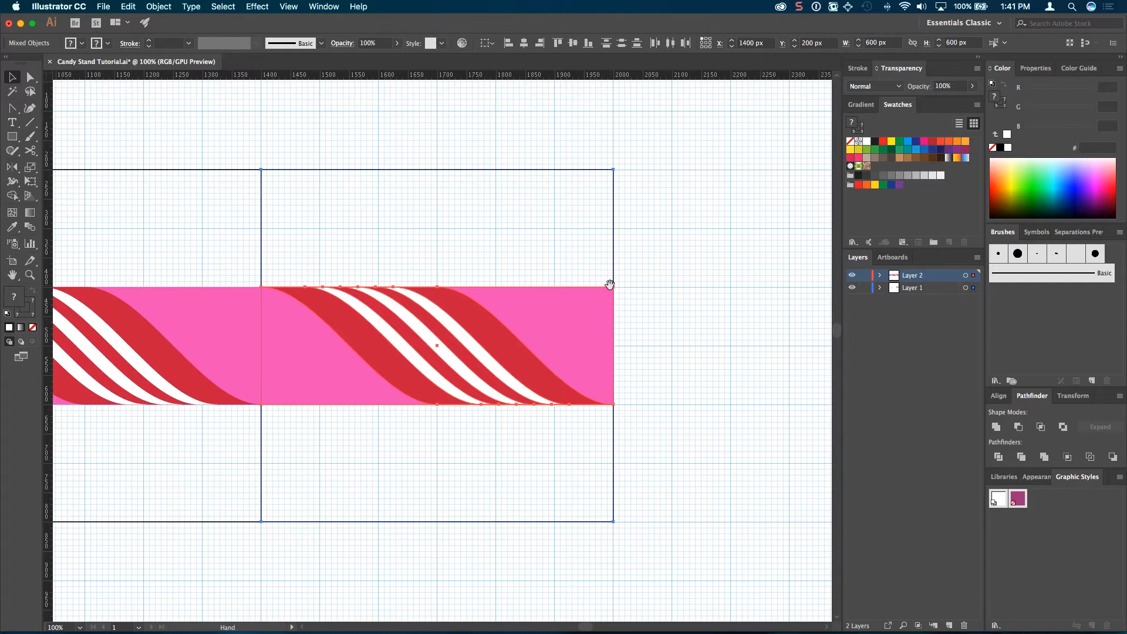
scroll(568, 265, "left", 3)
scroll(569, 264, "up", 1)
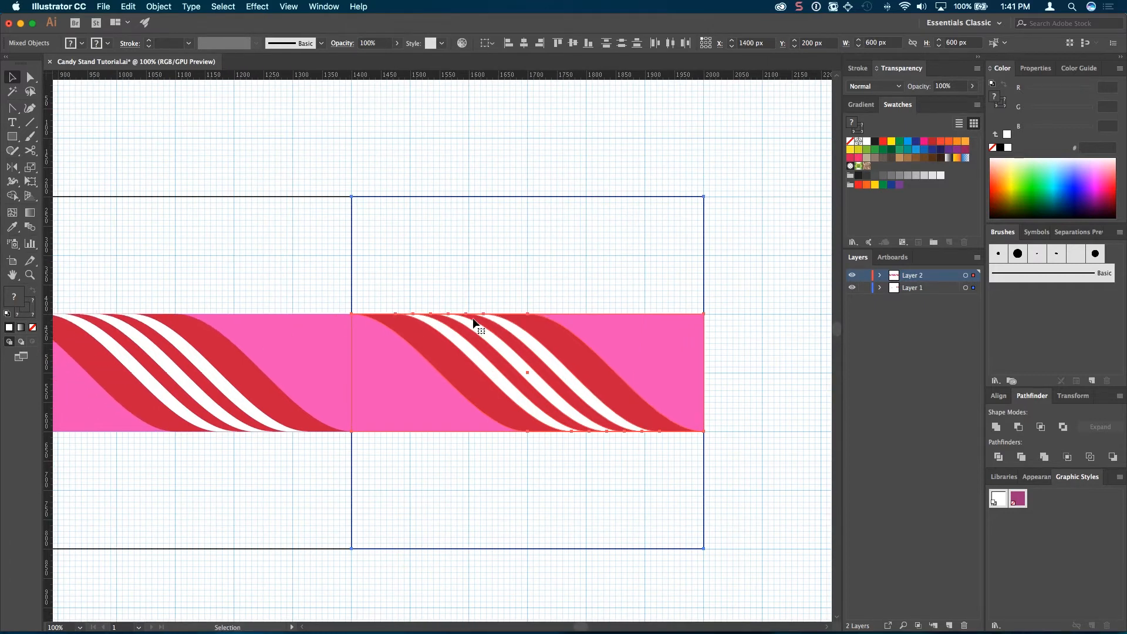
left_click(730, 283)
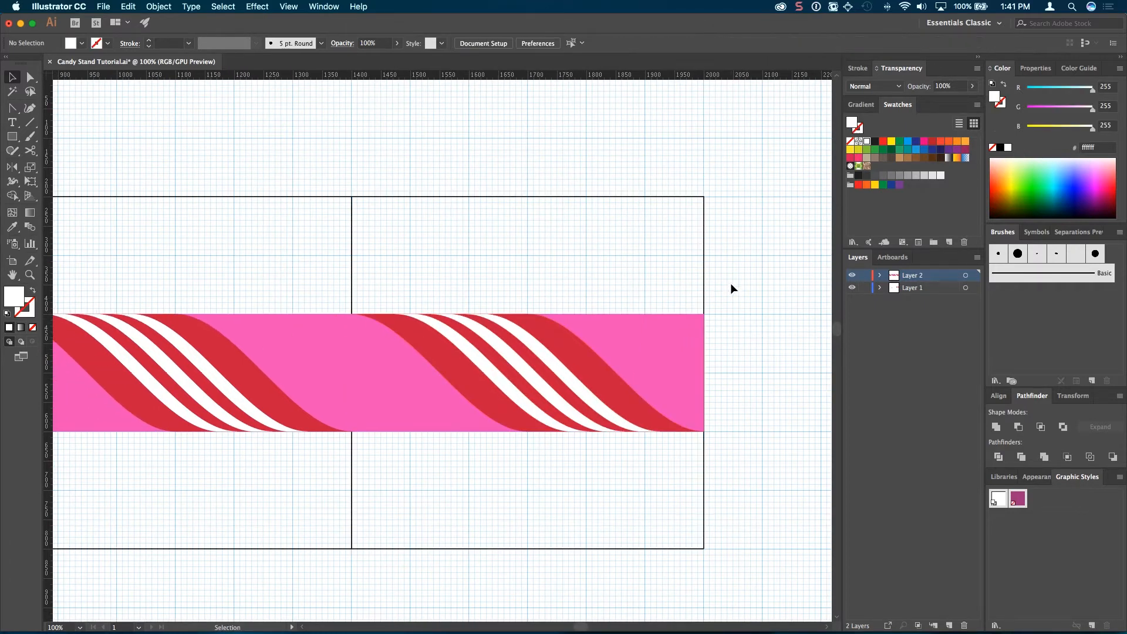
left_click(703, 254)
scroll(728, 264, "left", 3)
scroll(729, 264, "down", 1)
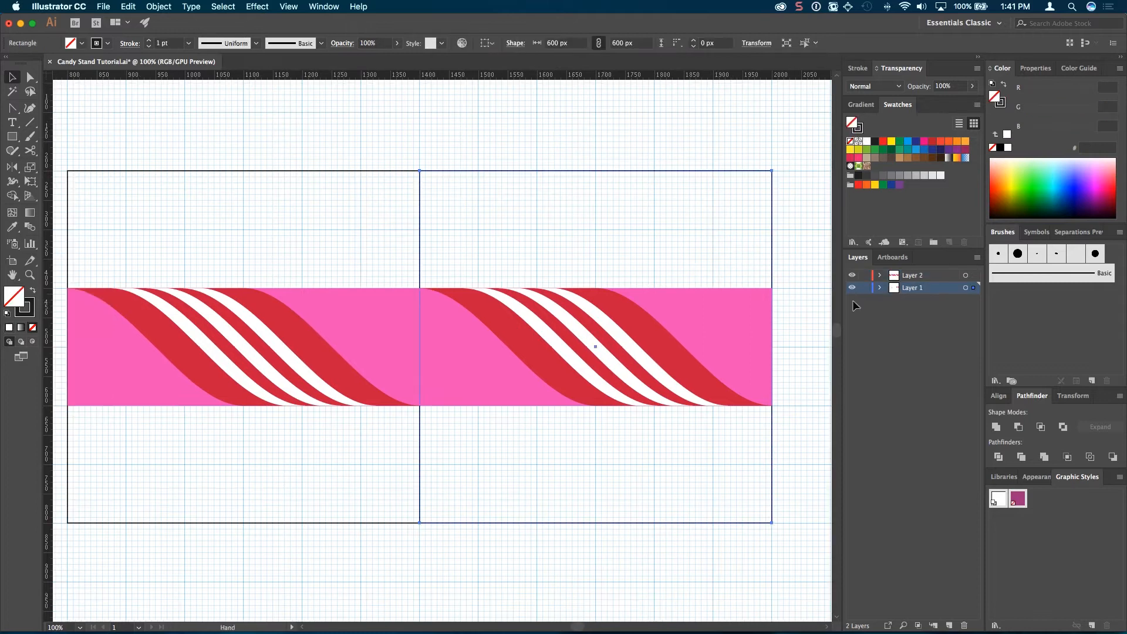
left_click(865, 287)
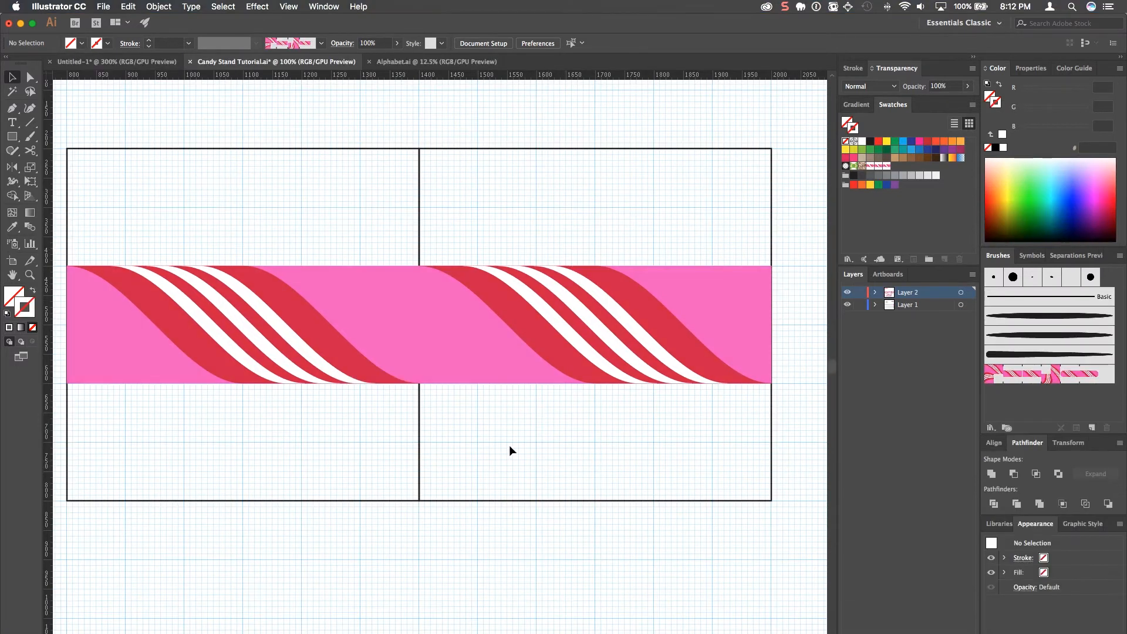
Draw a 600 × 200 px rectangle exactly over the second tile's striped band and fill it black without a stroke
left_click(12, 136)
left_click_drag(423, 271, 772, 384)
left_click(21, 296)
left_click(871, 142)
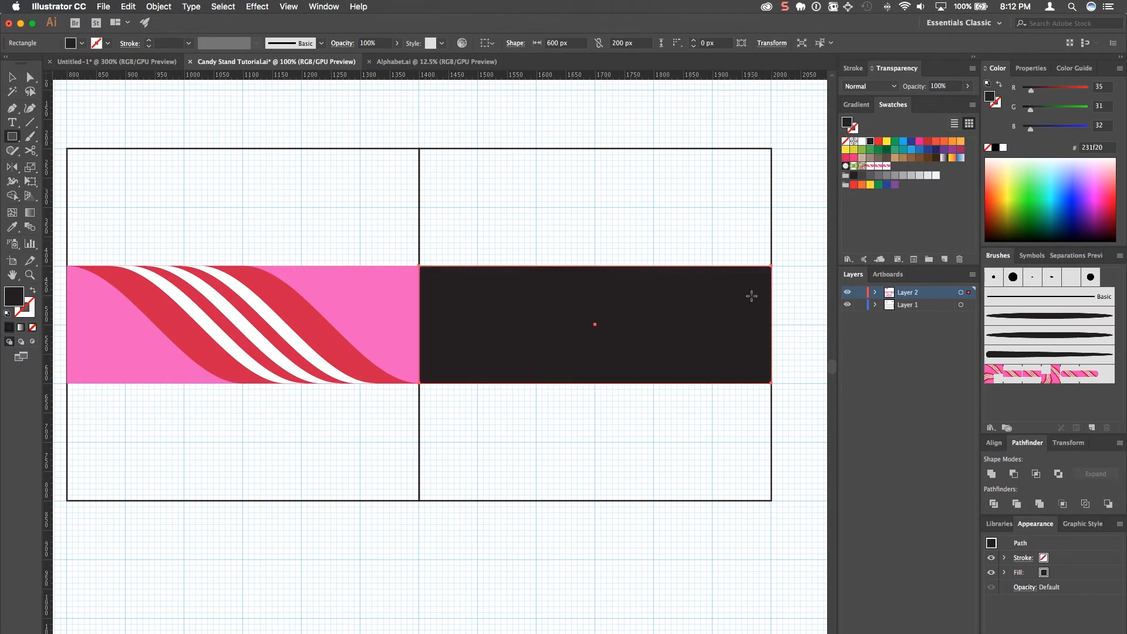
key("a")
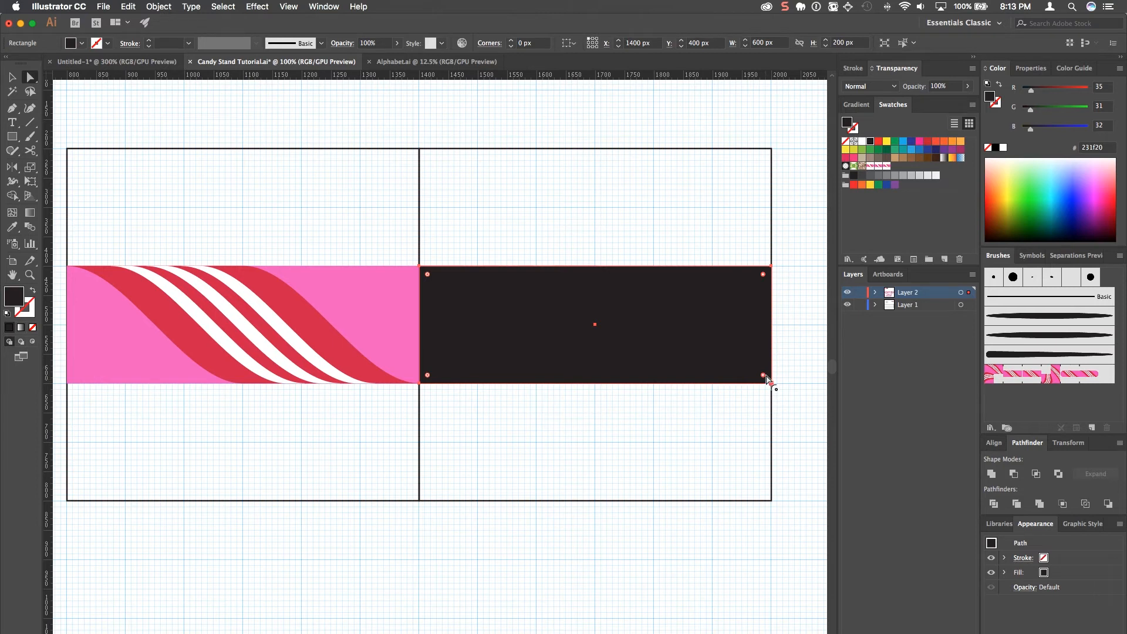
Round the two outer corners of the black rectangle at the far end of the second tile to a 100 px radius
left_click_drag(763, 374, 590, 298)
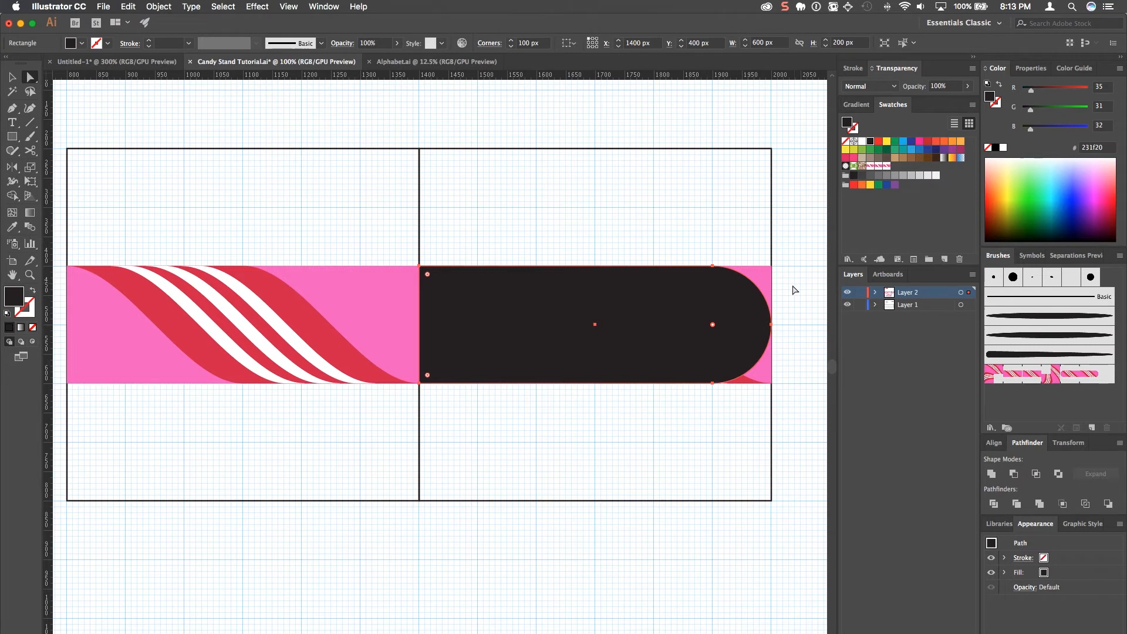
key("v")
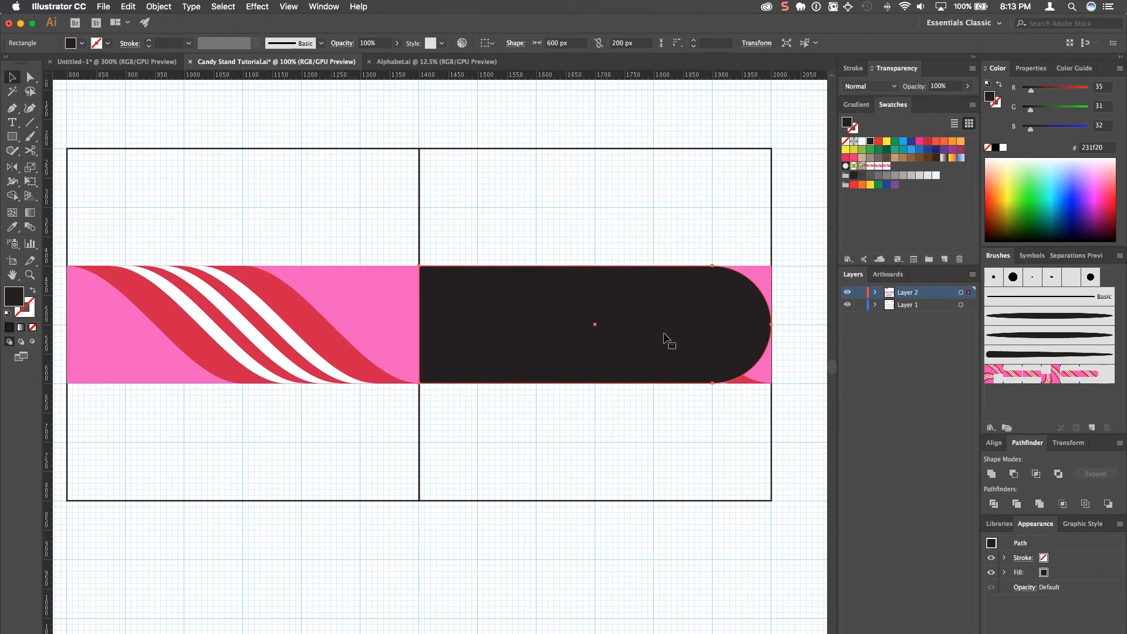
key("super+shift+a")
Move the black shape up 100 px and group the second tile's pink background and stripes
left_click_drag(660, 315, 661, 253)
left_click_drag(809, 328, 461, 418)
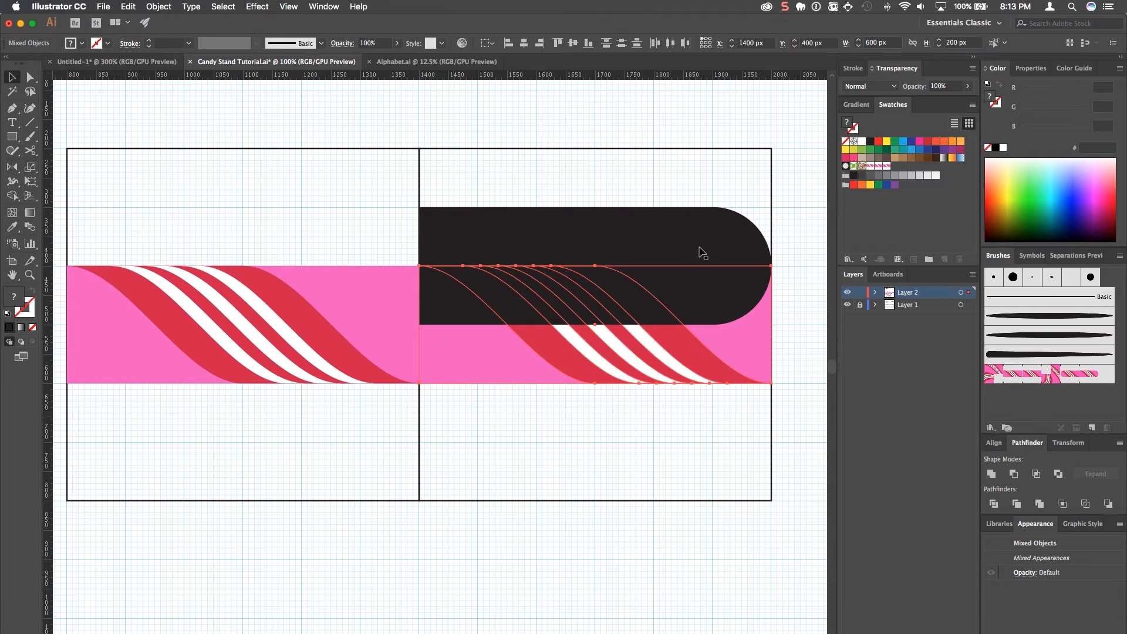
key("super+g")
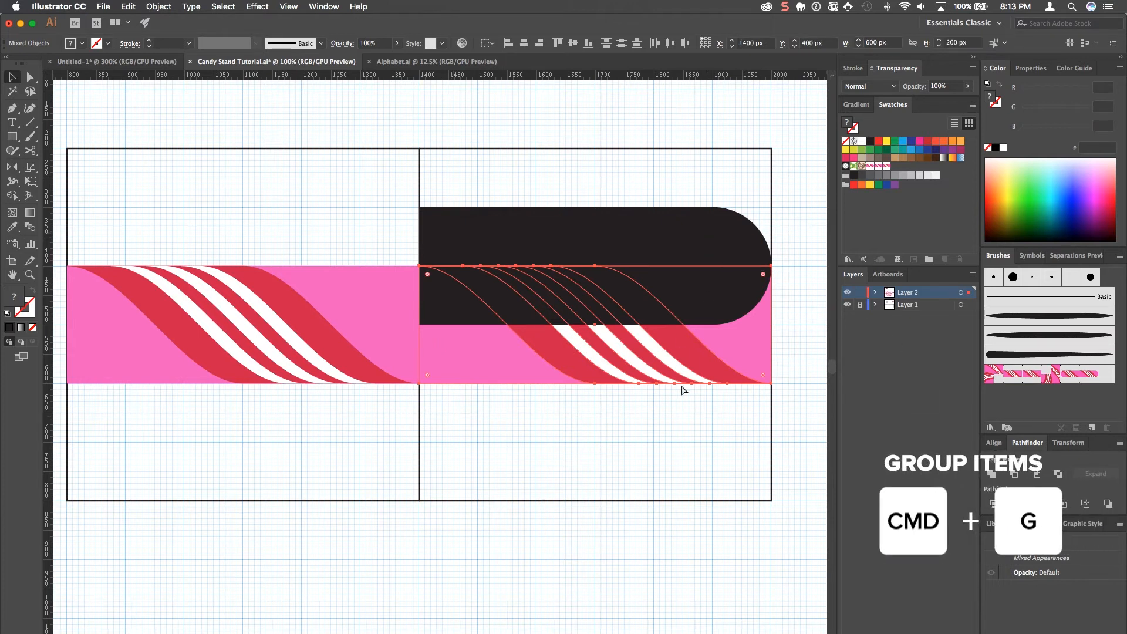
Move the black rounded shape back down 100 px so it lies exactly over the second tile's striped band
left_click(690, 240)
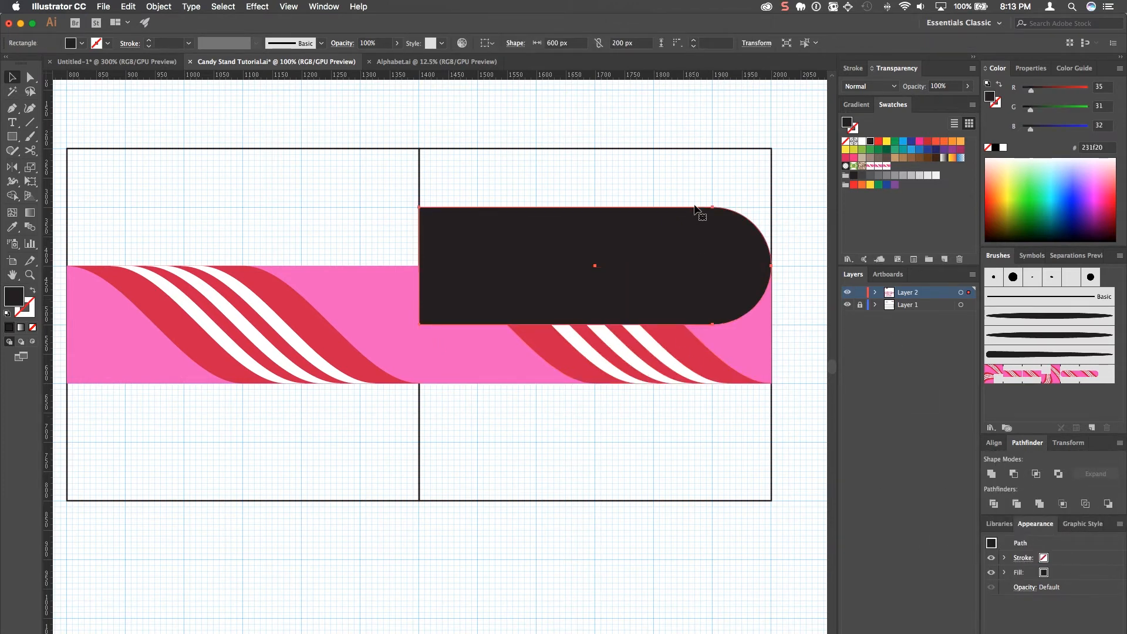
key("shift+Down")
key("shift+Down")
key("shift+Down")
key("shift+Down")
key("shift+Down")
key("shift+Down")
key("shift+Down")
key("shift+Down")
key("shift+Down")
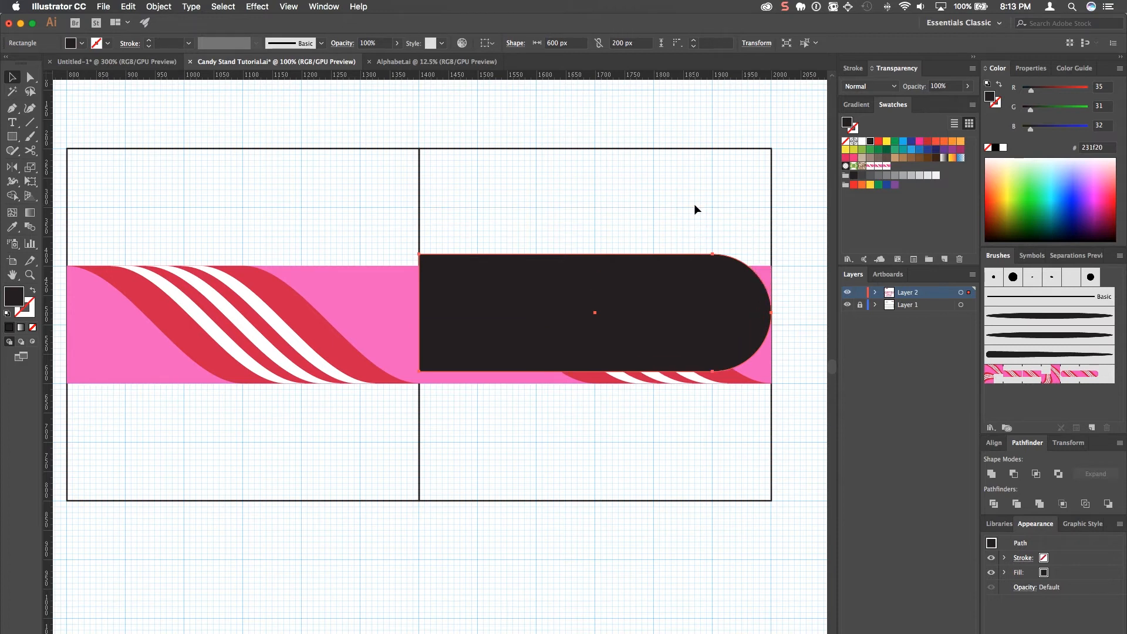
key("shift+Down")
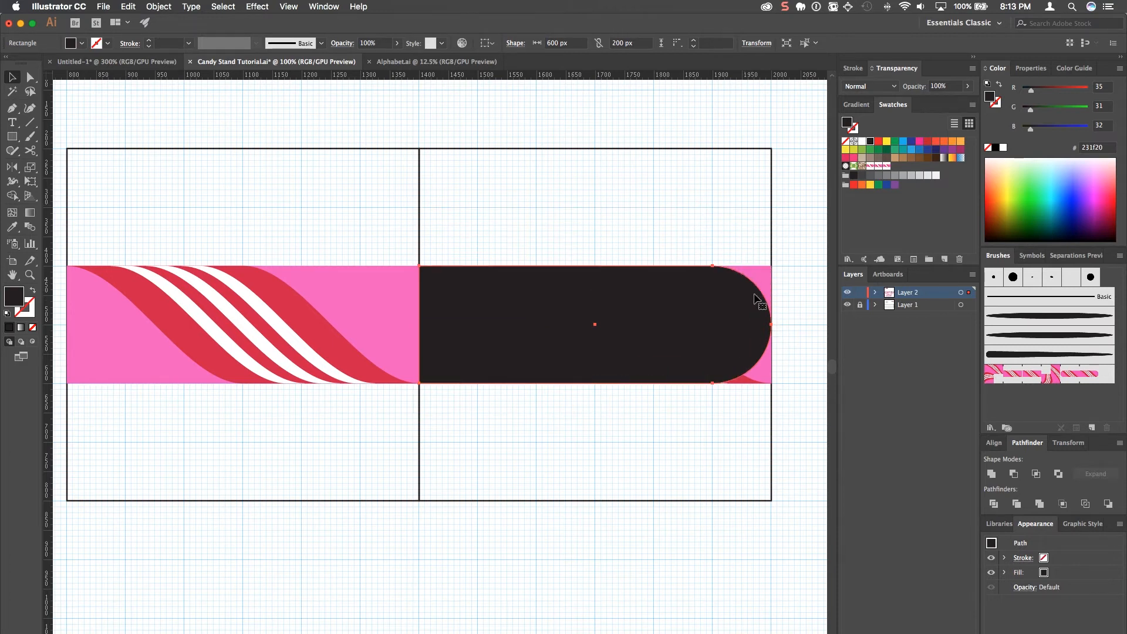
Crop the second tile's striped band to the black rounded shape with Pathfinder
left_click(770, 285, "shift")
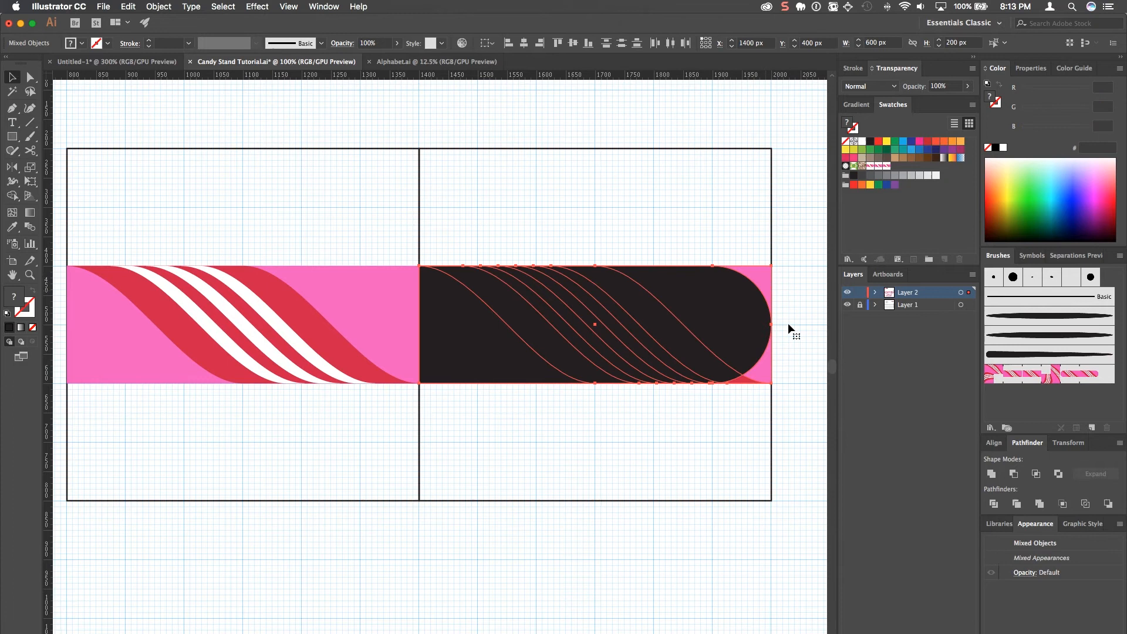
left_click(1064, 505)
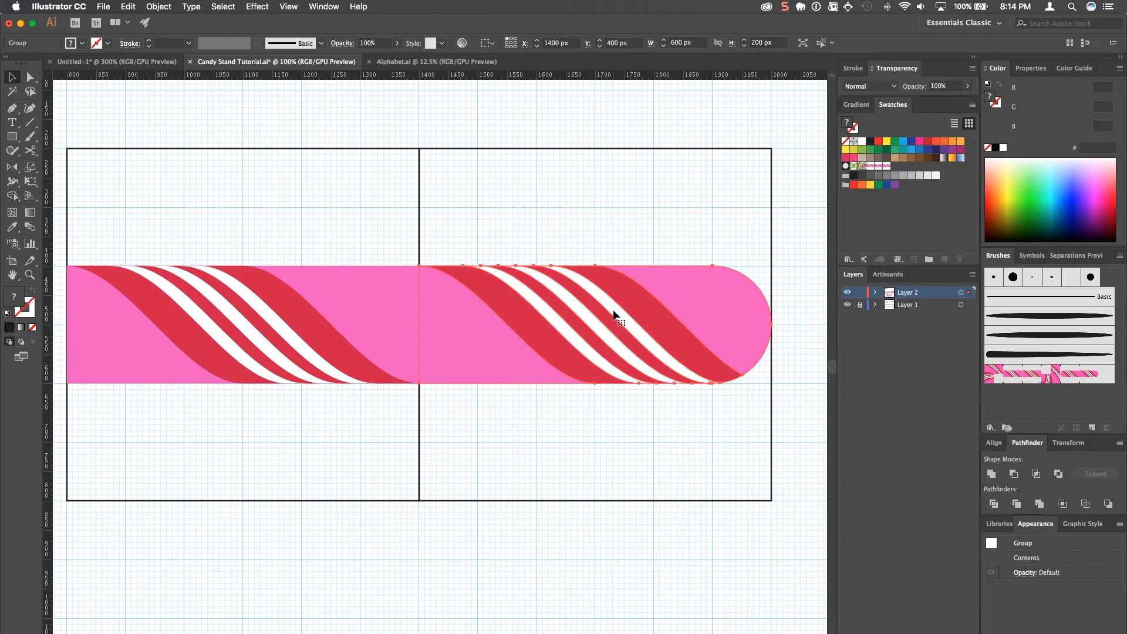
Place a copy of the rounded end tile and its guide square at the middle tile's left edge, rotated half a turn
key("super+minus")
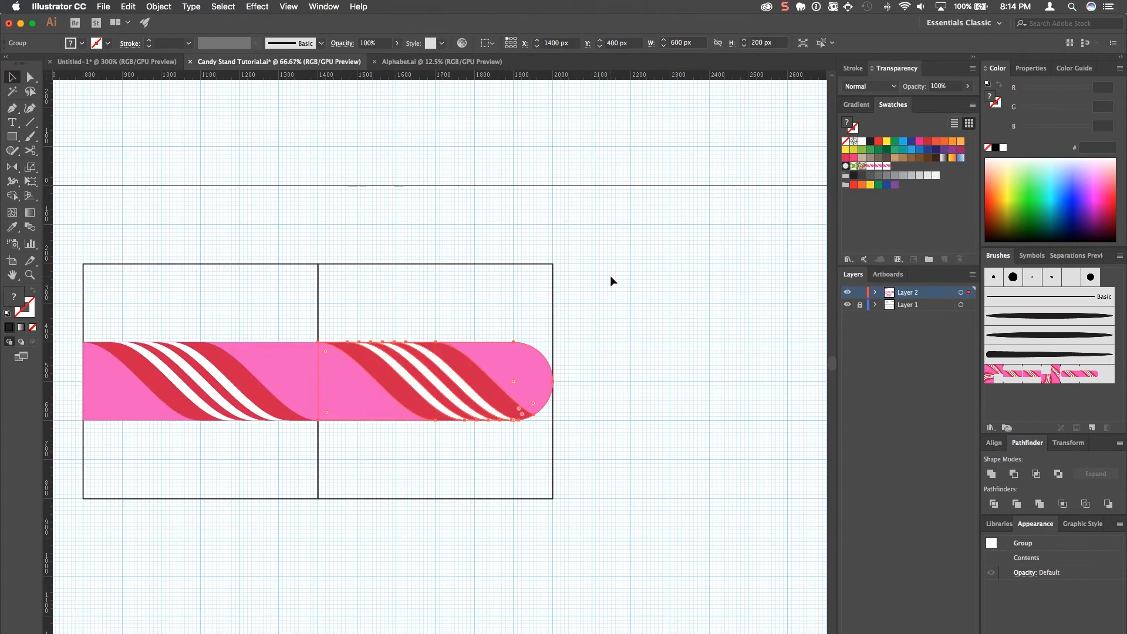
left_click_drag(365, 380, 580, 324)
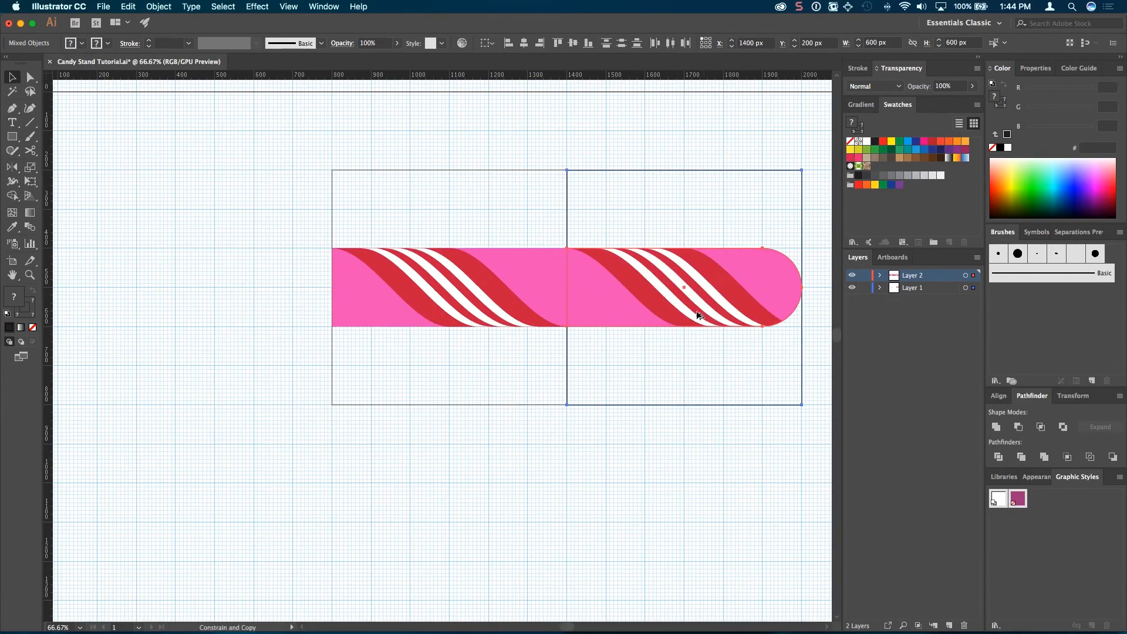
left_click(417, 284)
key("e")
left_click_drag(476, 252, 364, 177)
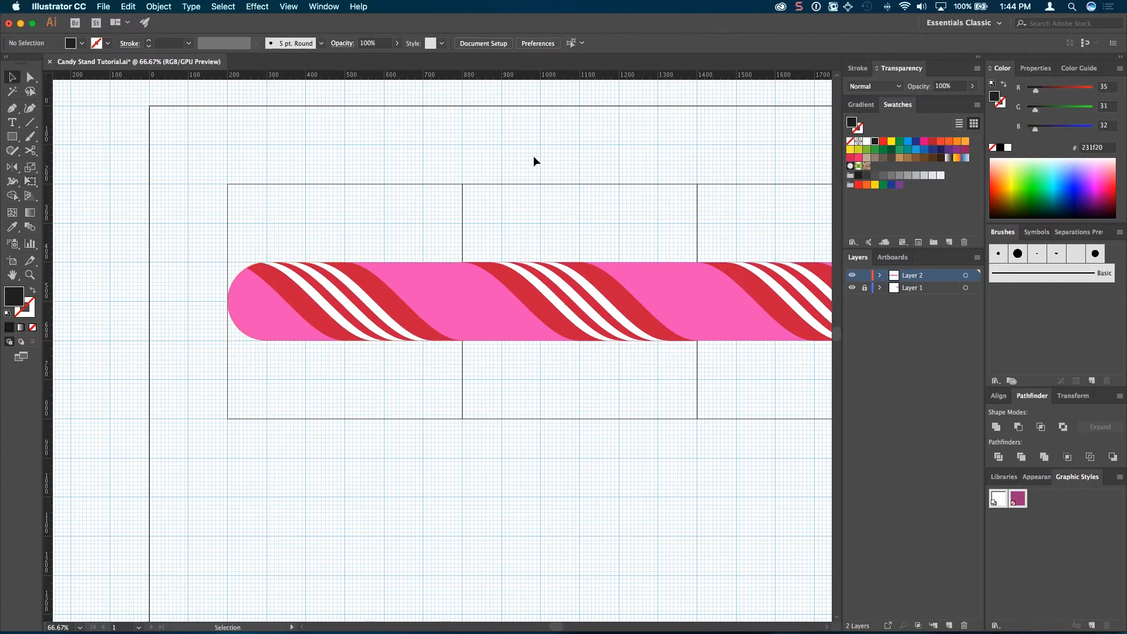
Unlock Layer 1 and remove the stroke from its three guide squares
scroll(533, 161, "right", 5)
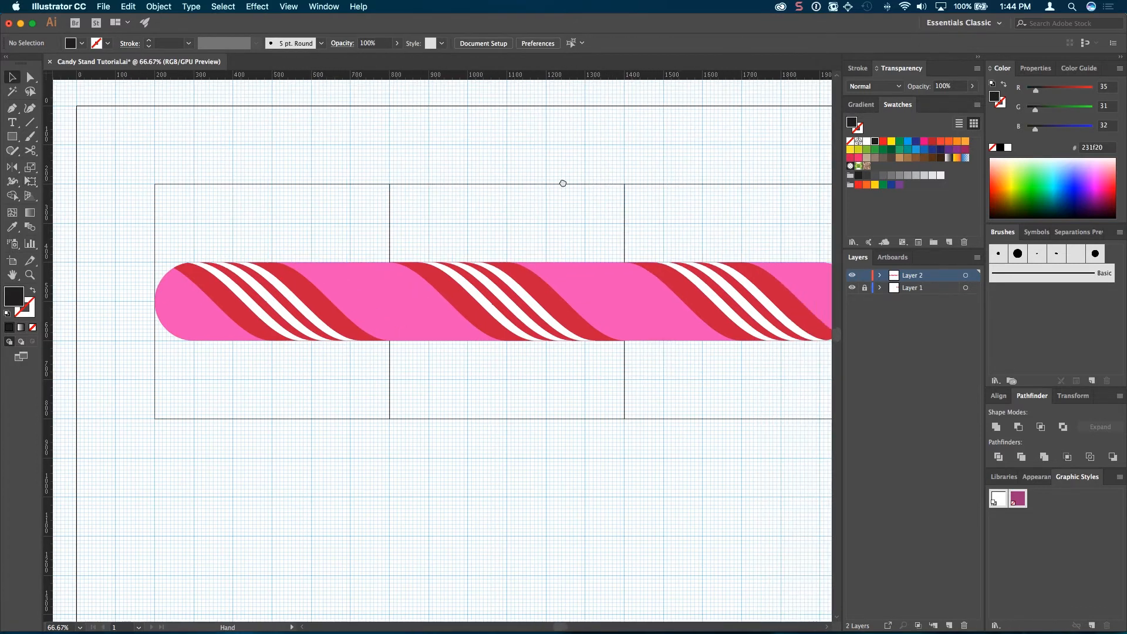
key("super+minus")
left_click_drag(620, 246, 634, 175)
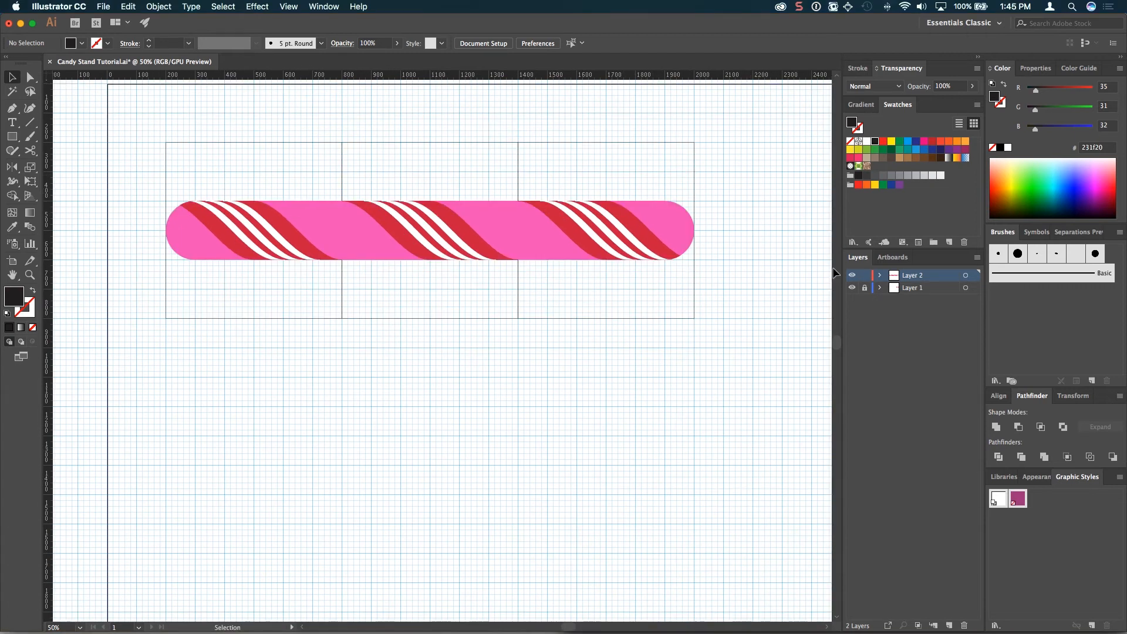
left_click(865, 288)
left_click_drag(722, 128, 349, 203)
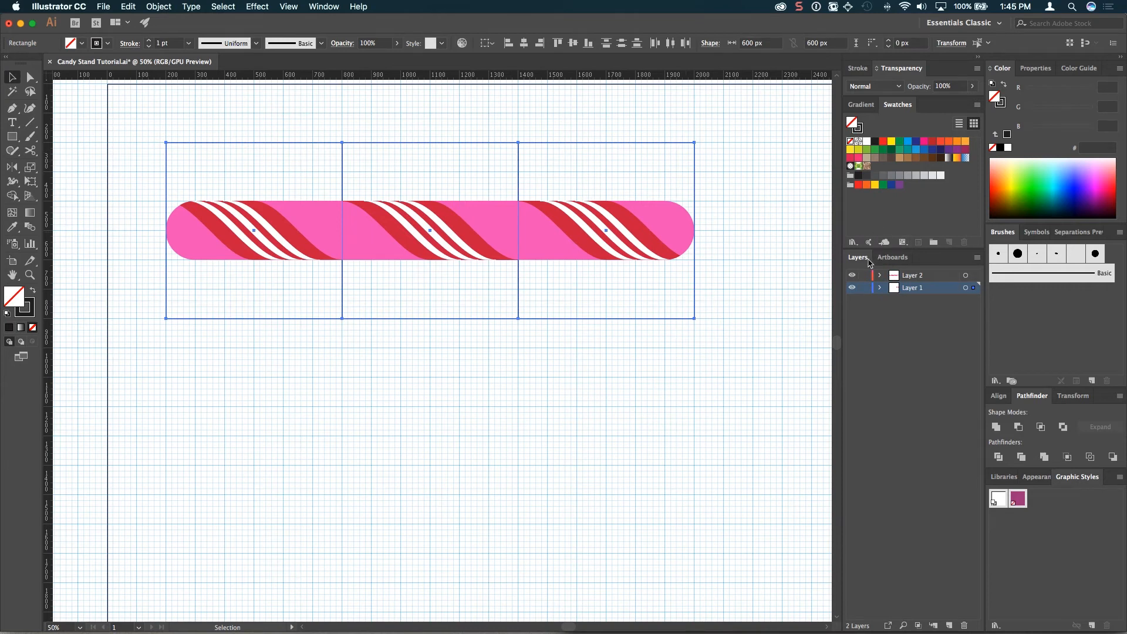
left_click(31, 312)
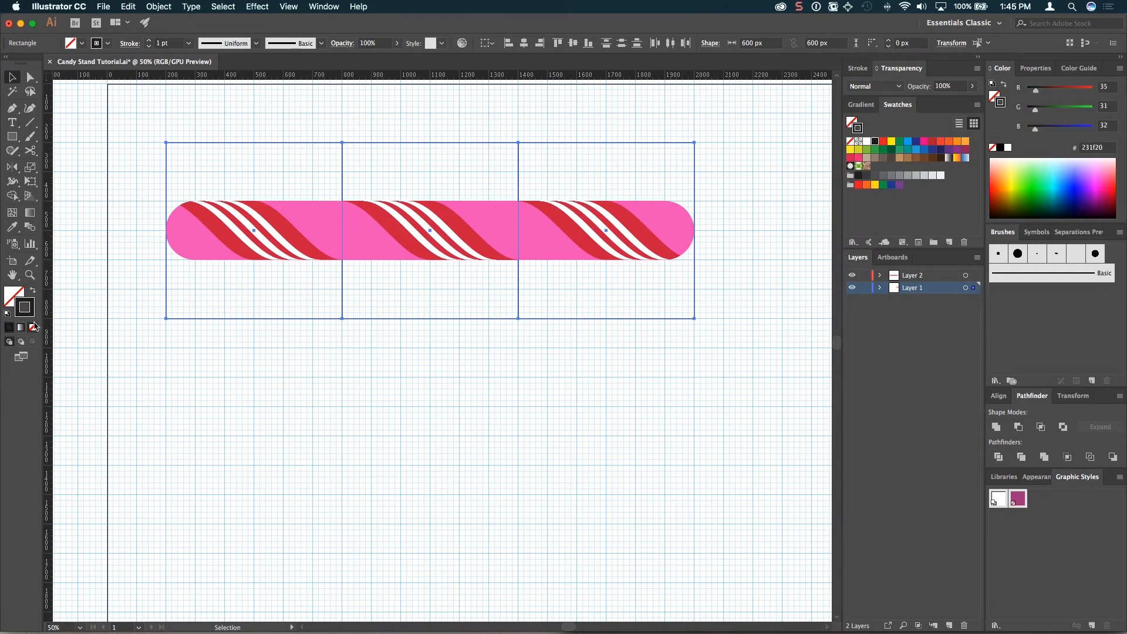
left_click(33, 328)
left_click(583, 349)
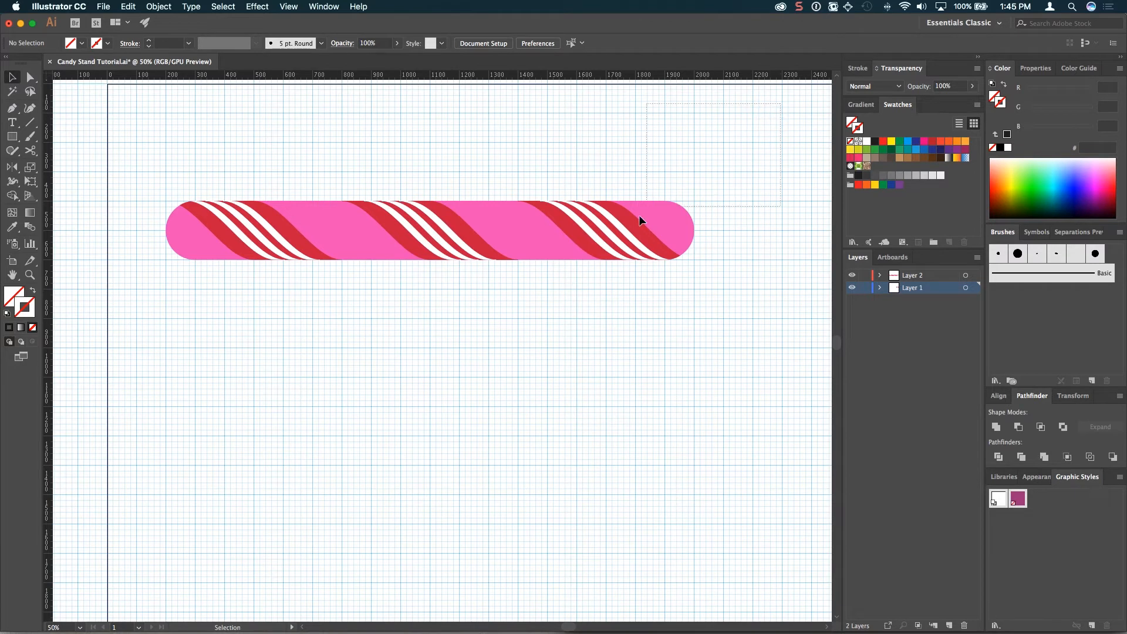
Save the right end, middle and left end tiles with their guide squares as separate pattern swatches and lock Layer 1
left_click(598, 289)
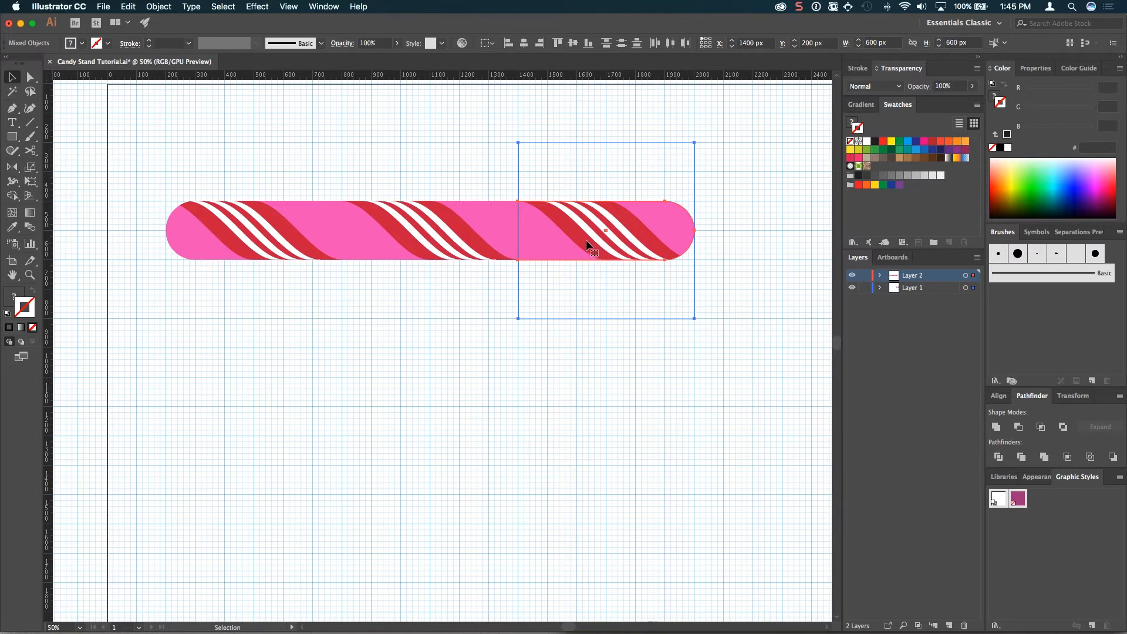
left_click_drag(585, 241, 921, 176)
left_click(455, 250)
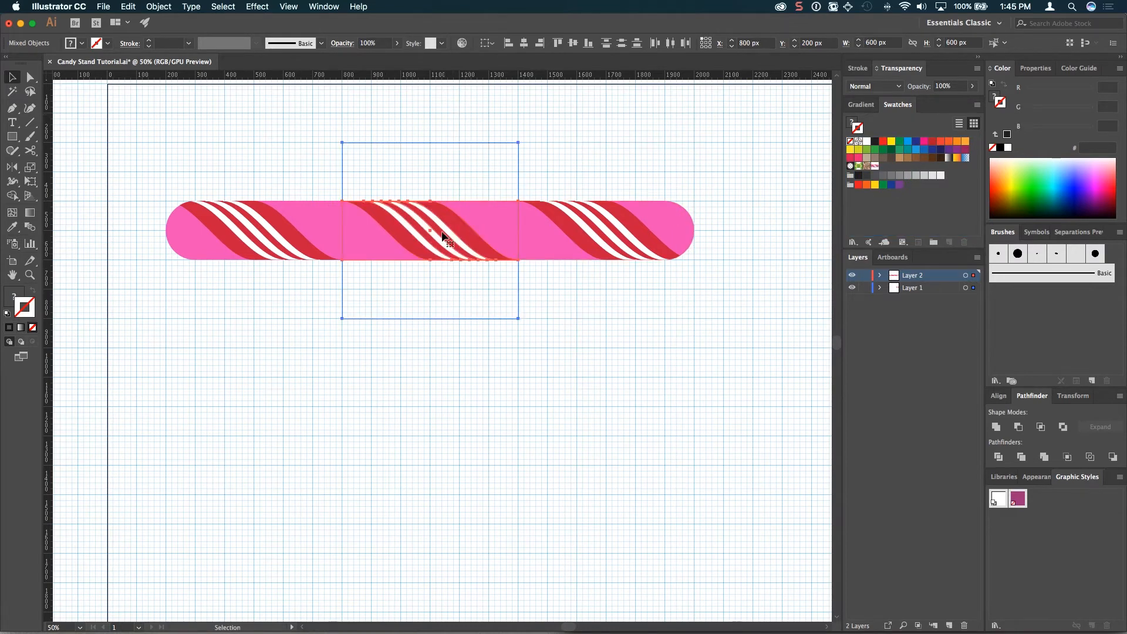
left_click_drag(415, 235, 939, 210)
left_click(254, 231)
left_click_drag(254, 232, 905, 216)
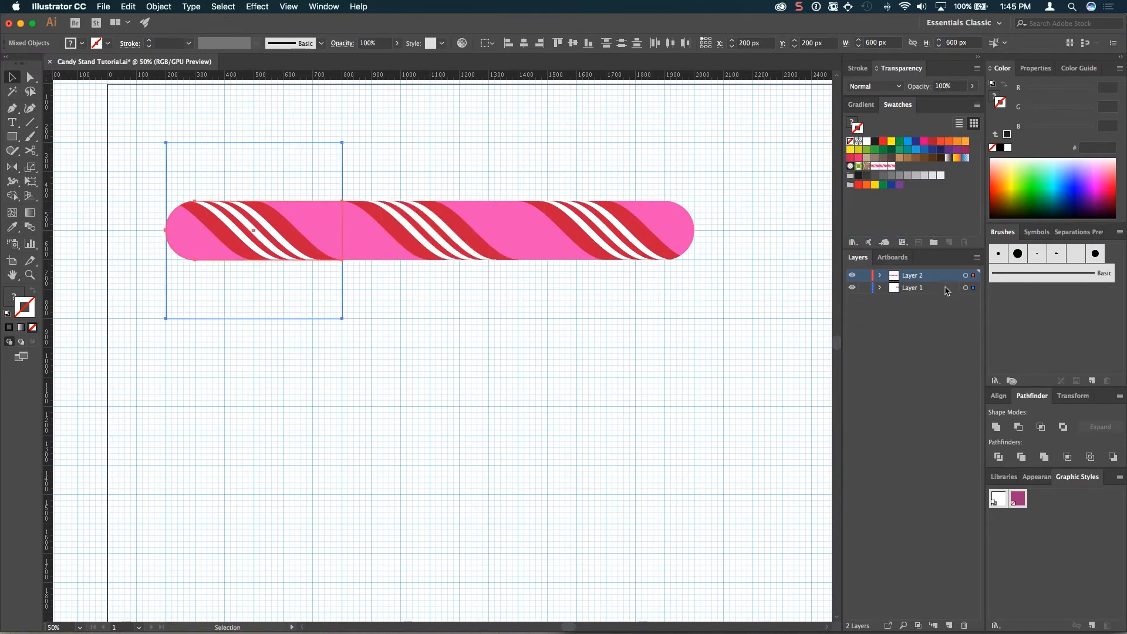
left_click(864, 288)
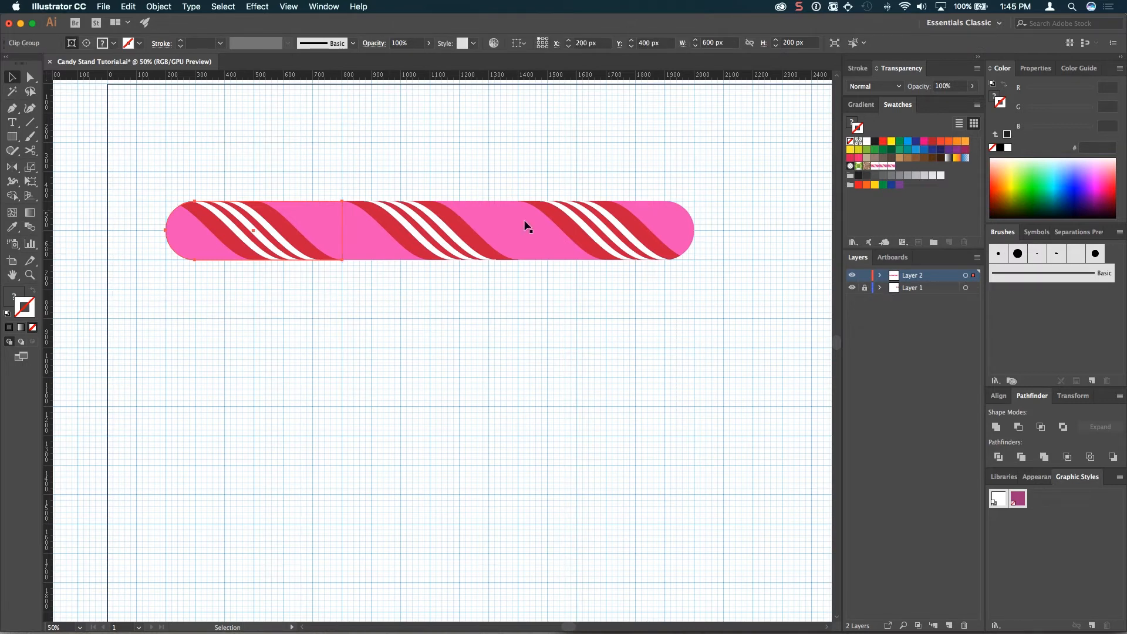
Start a new brush of the Pattern Brush type
key("super+minus")
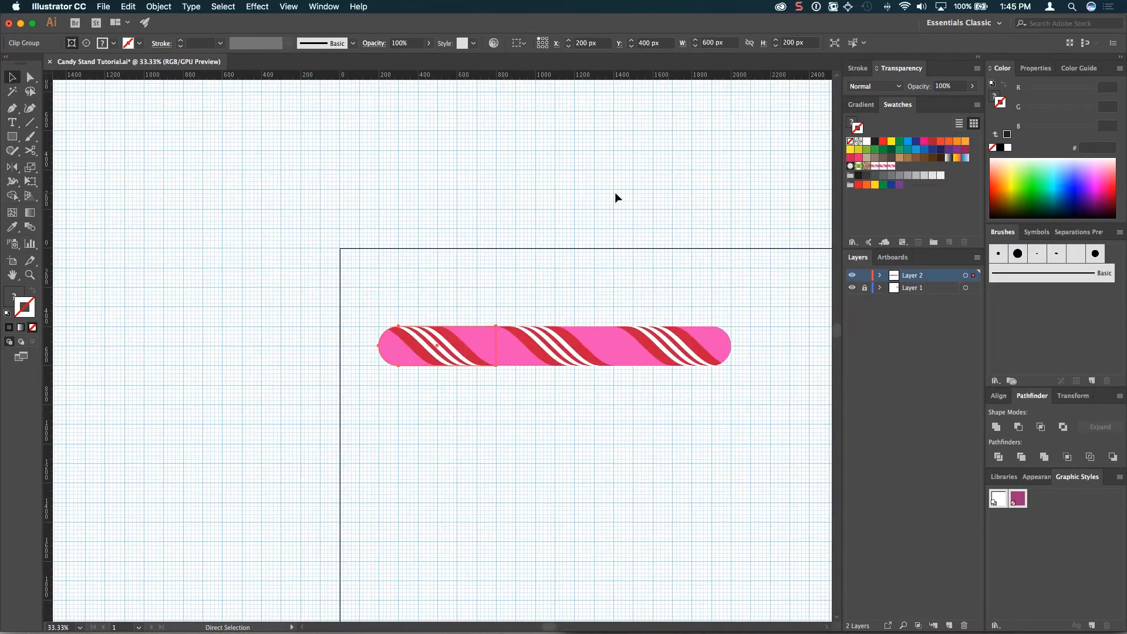
left_click_drag(697, 360, 503, 163)
left_click_drag(578, 296, 532, 253)
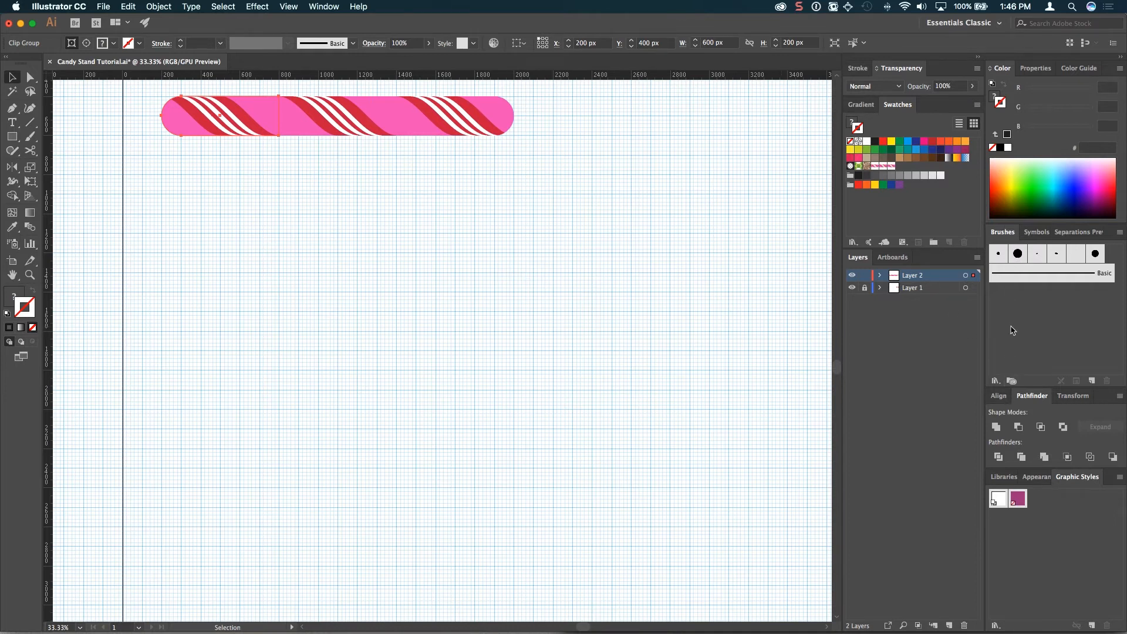
left_click(330, 7)
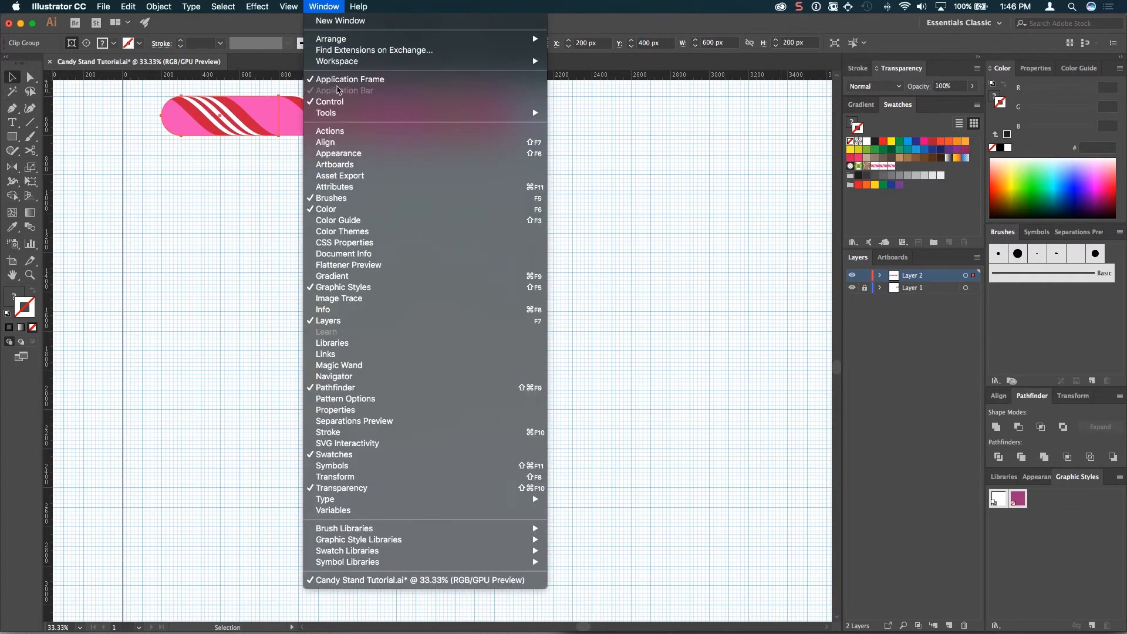
left_click(478, 209)
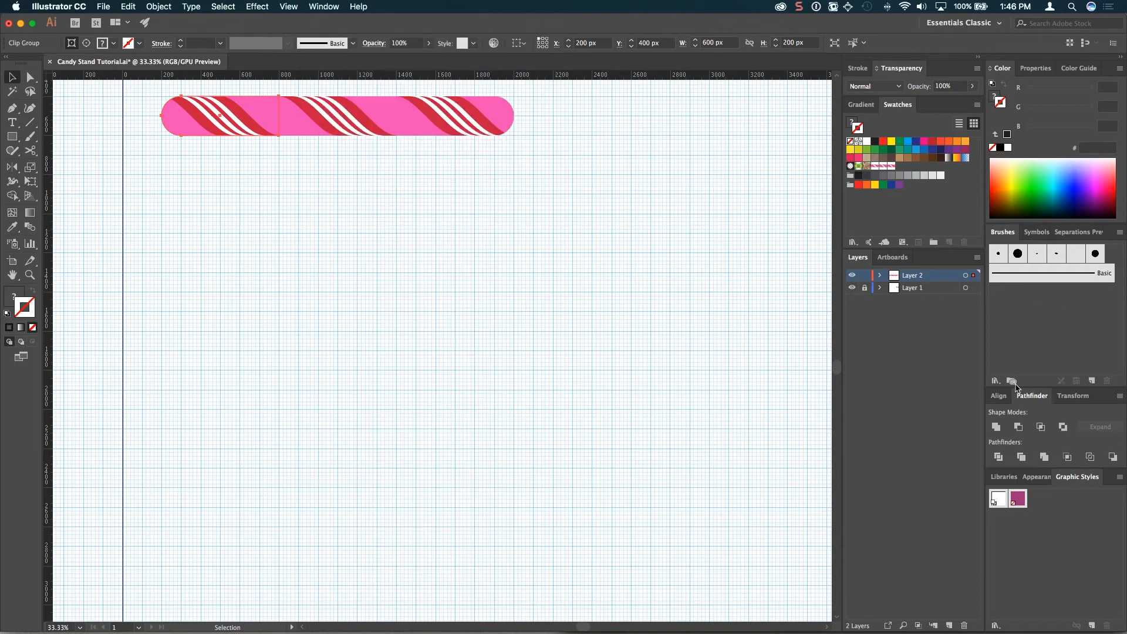
left_click(1093, 381)
left_click_drag(129, 89, 441, 172)
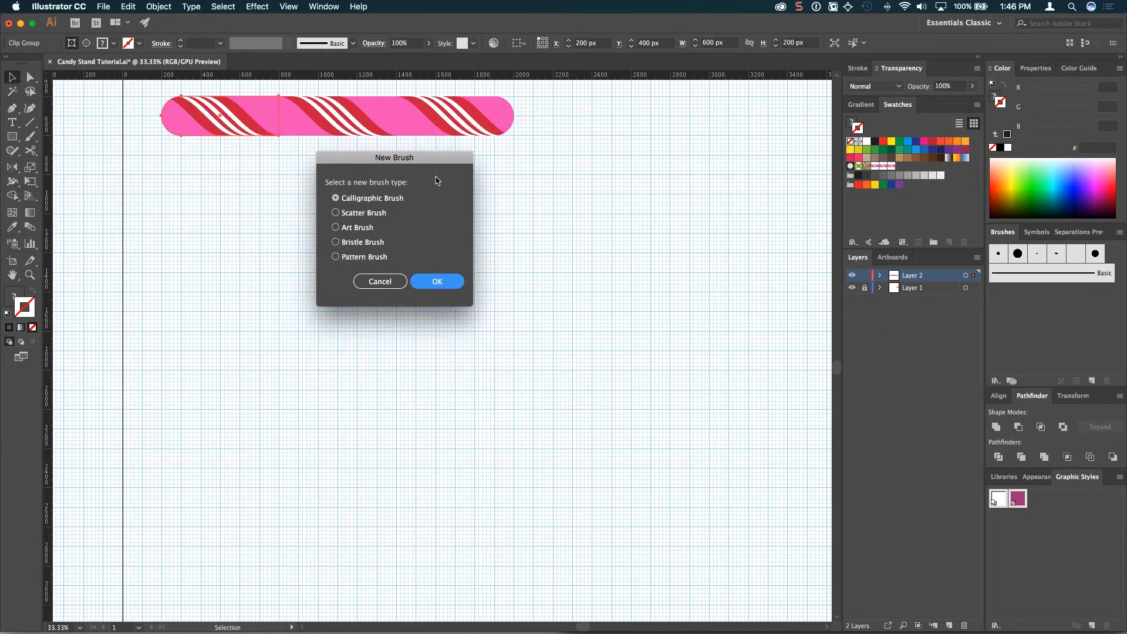
left_click(335, 258)
left_click(439, 282)
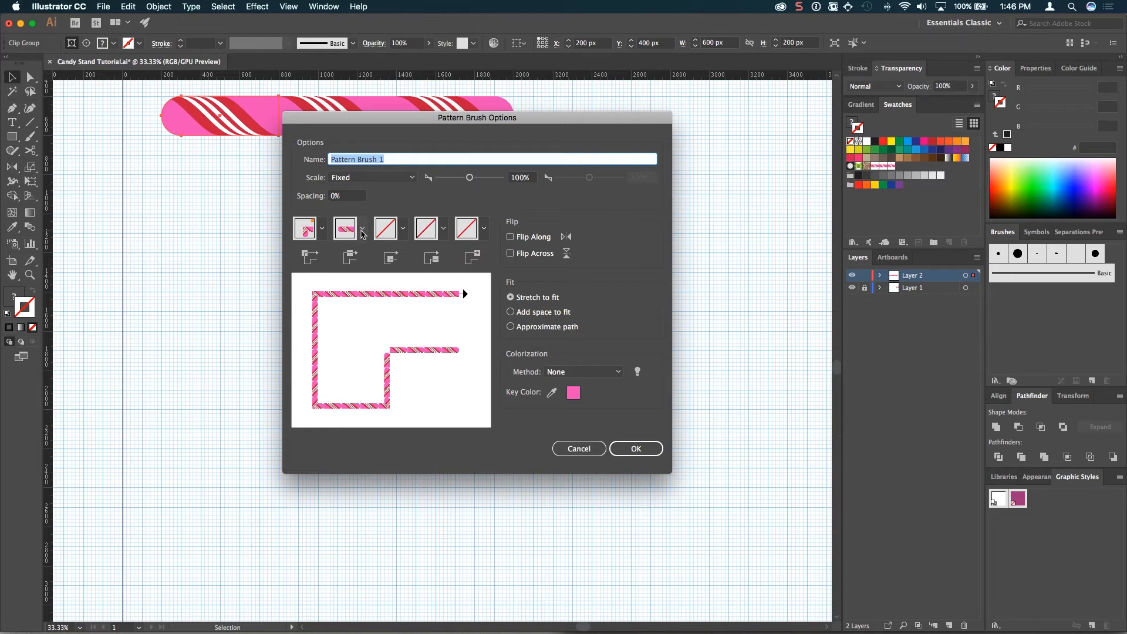
Set the pattern brush's side tile to New Pattern Swatch 22
left_click(363, 232)
left_click_drag(350, 290, 349, 303)
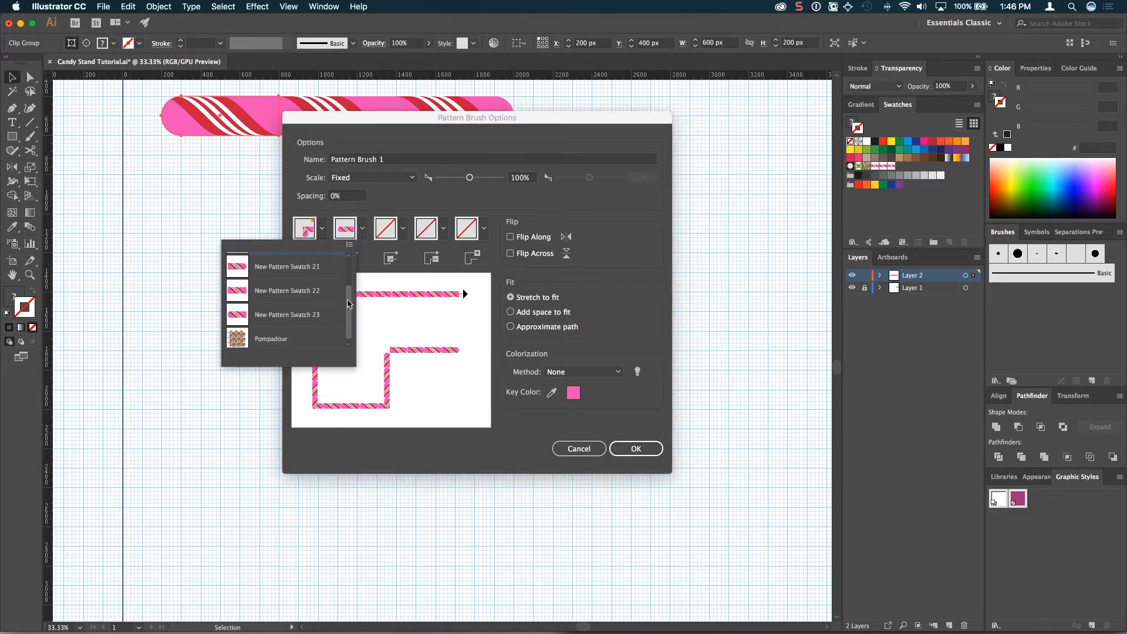
left_click(239, 293)
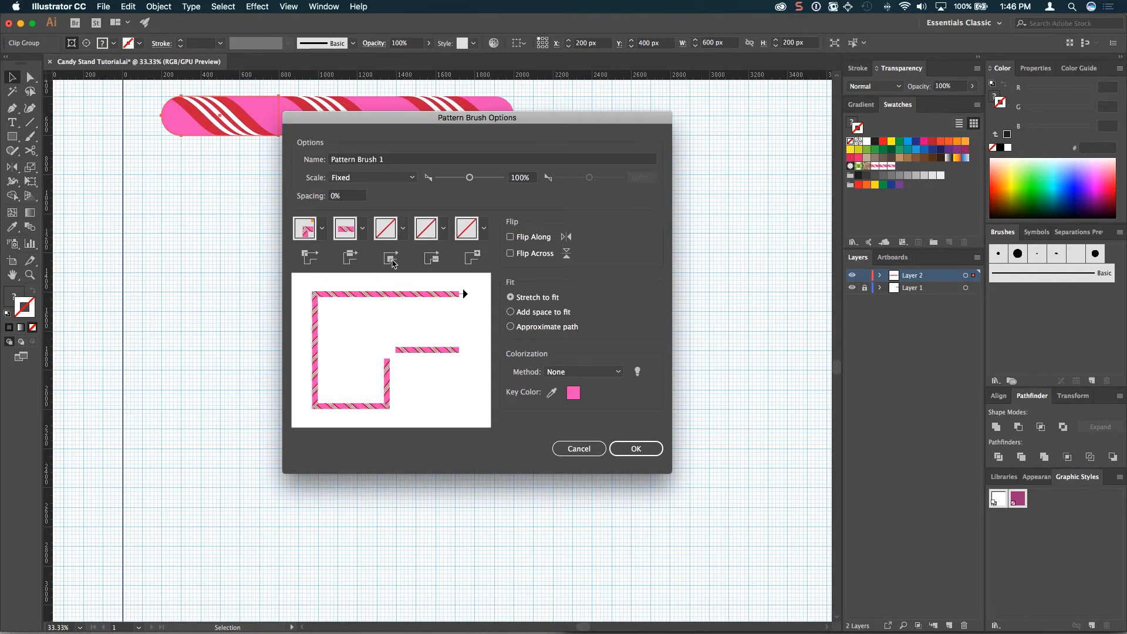
Try New Pattern Swatch 21 as the pattern brush's start tile
left_click(442, 232)
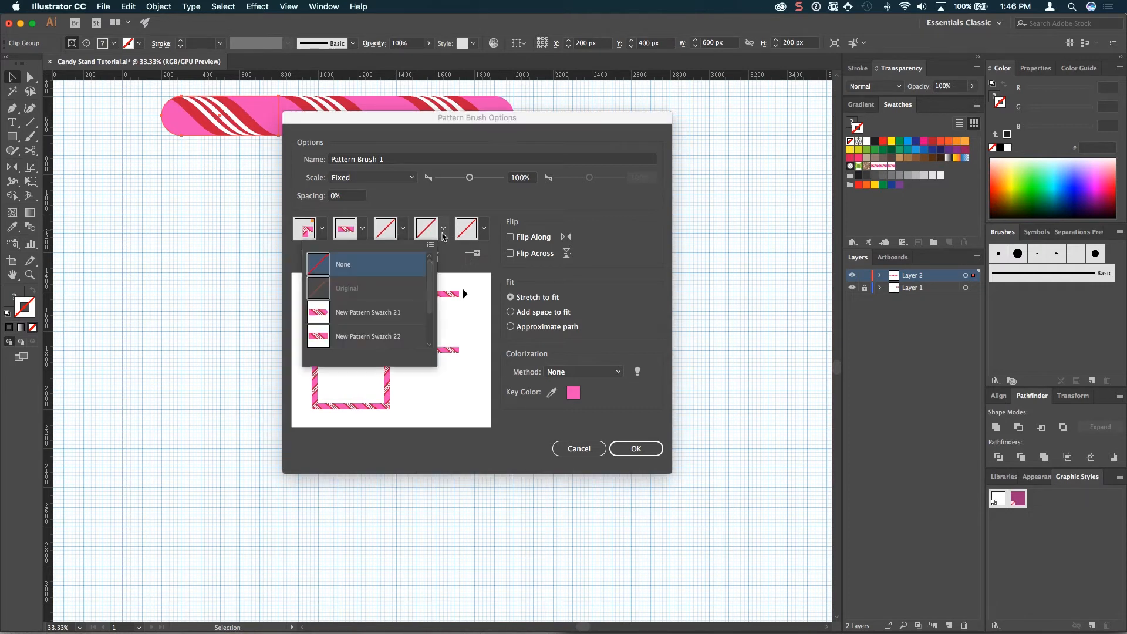
scroll(430, 301, "down", 2)
scroll(430, 301, "down", 2)
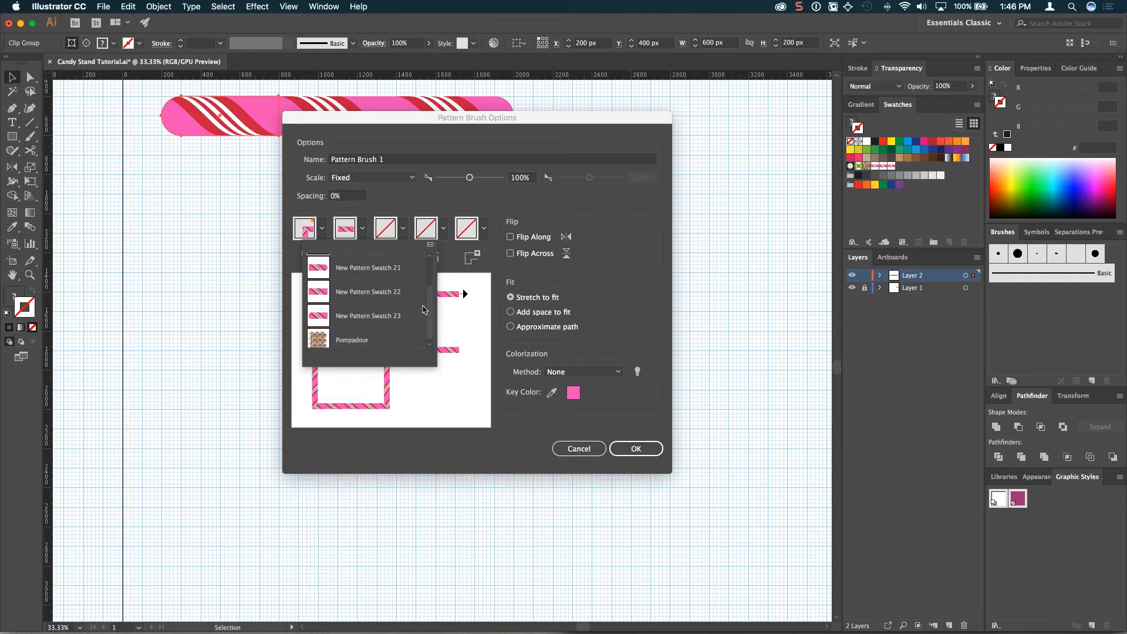
left_click(378, 276)
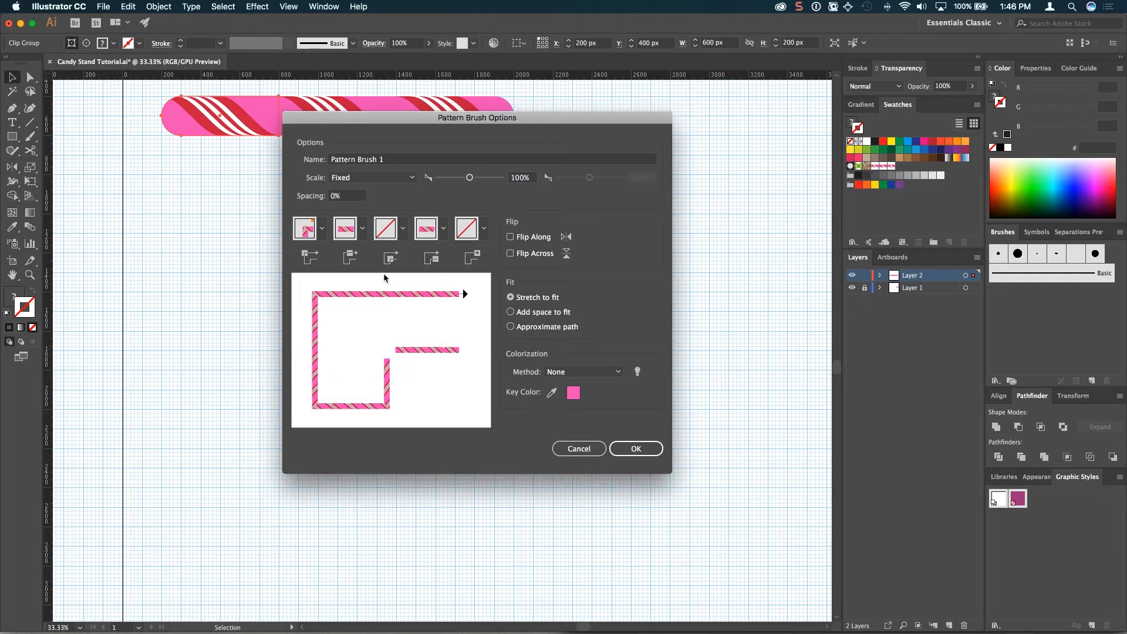
Set the pattern brush's start tile to New Pattern Swatch 23
left_click(443, 231)
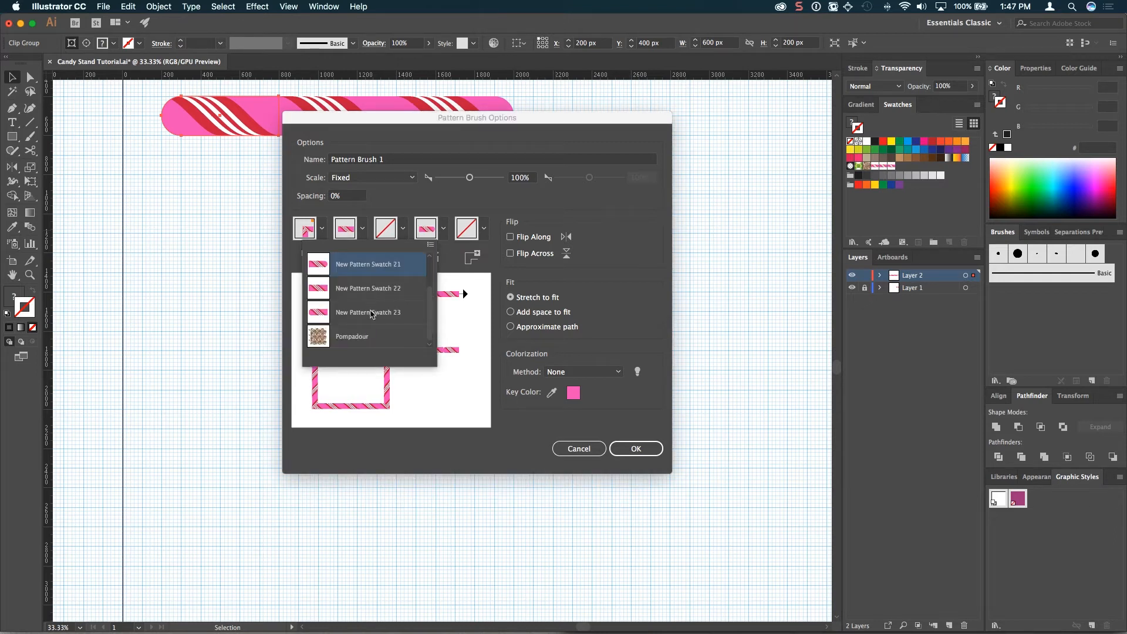
left_click(374, 315)
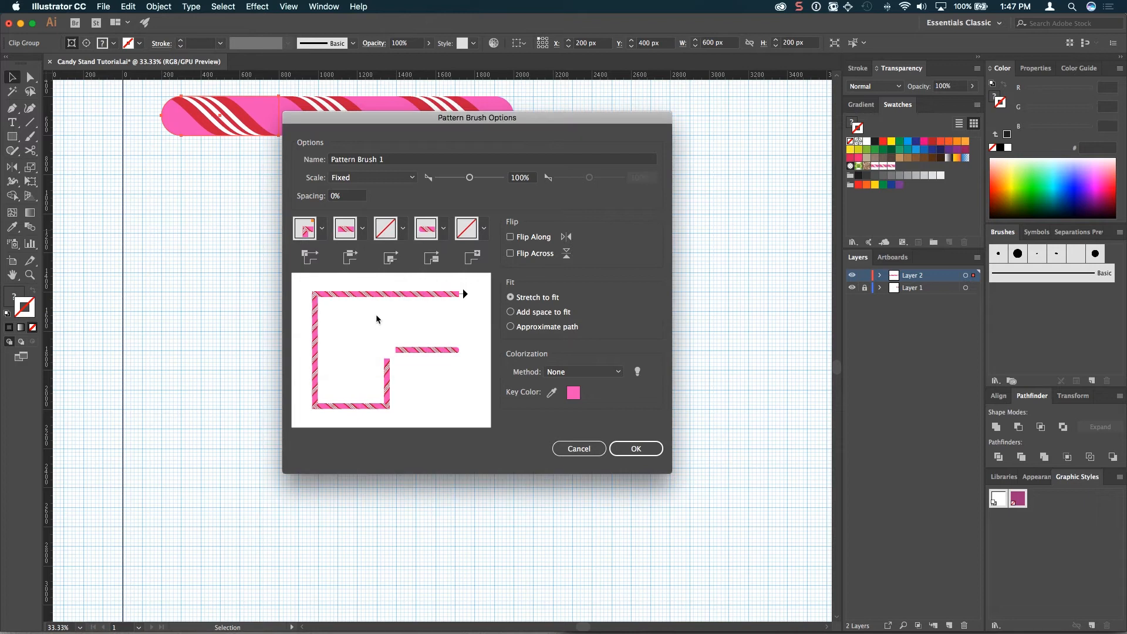
Set the pattern brush's end tile to New Pattern Swatch 21
left_click(484, 231)
scroll(432, 276, "down", 5)
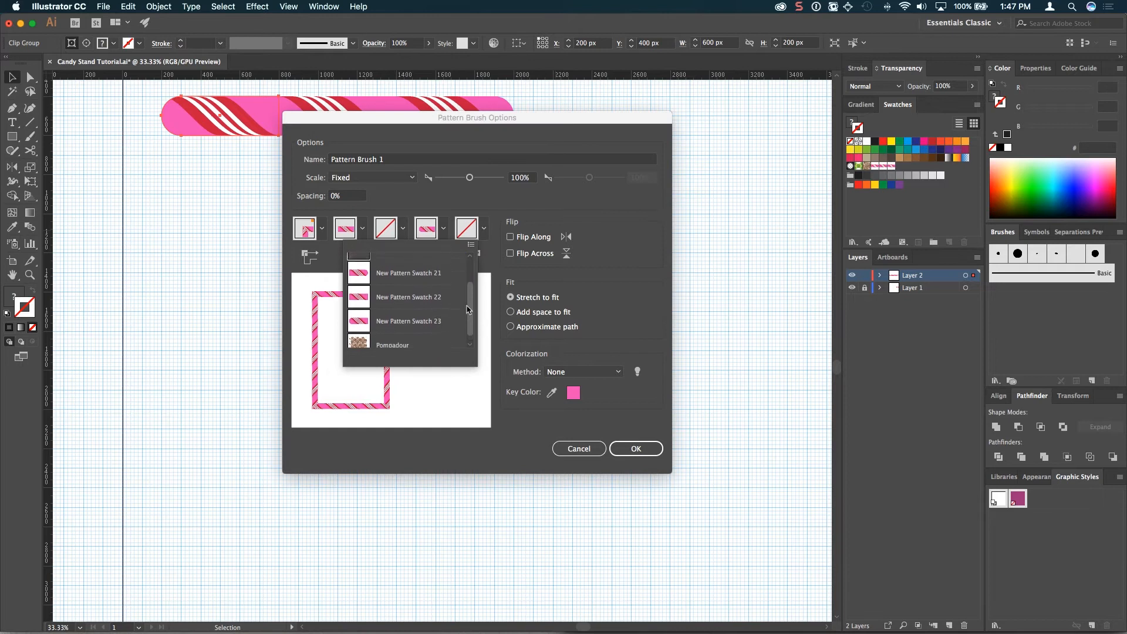
left_click(431, 275)
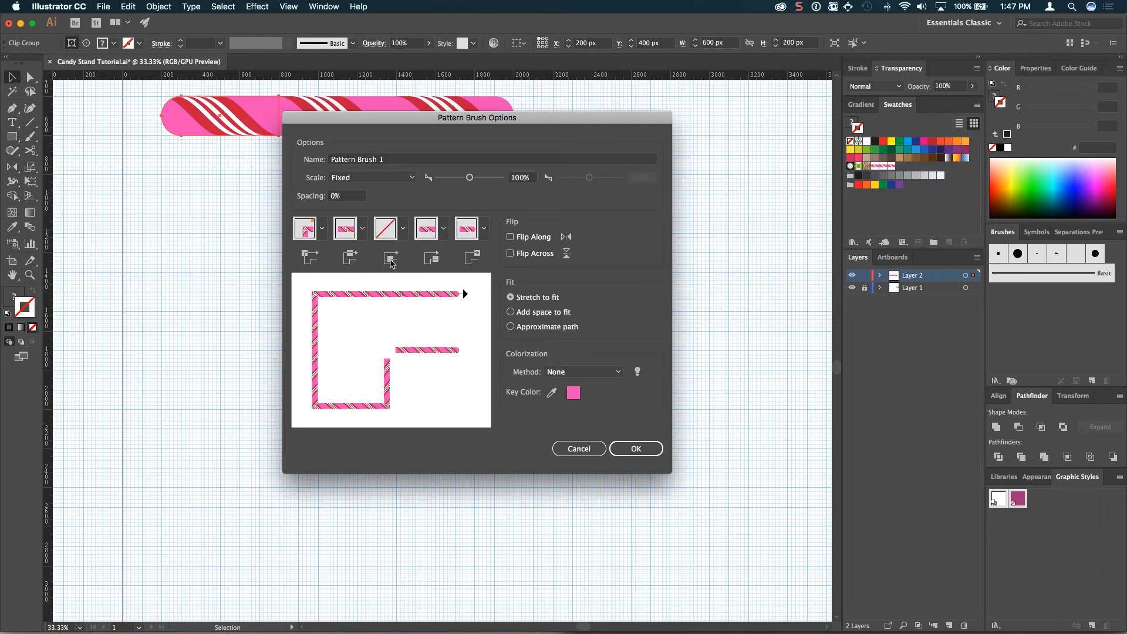
Set the pattern brush's outer corner tile to Auto-Between
left_click(322, 229)
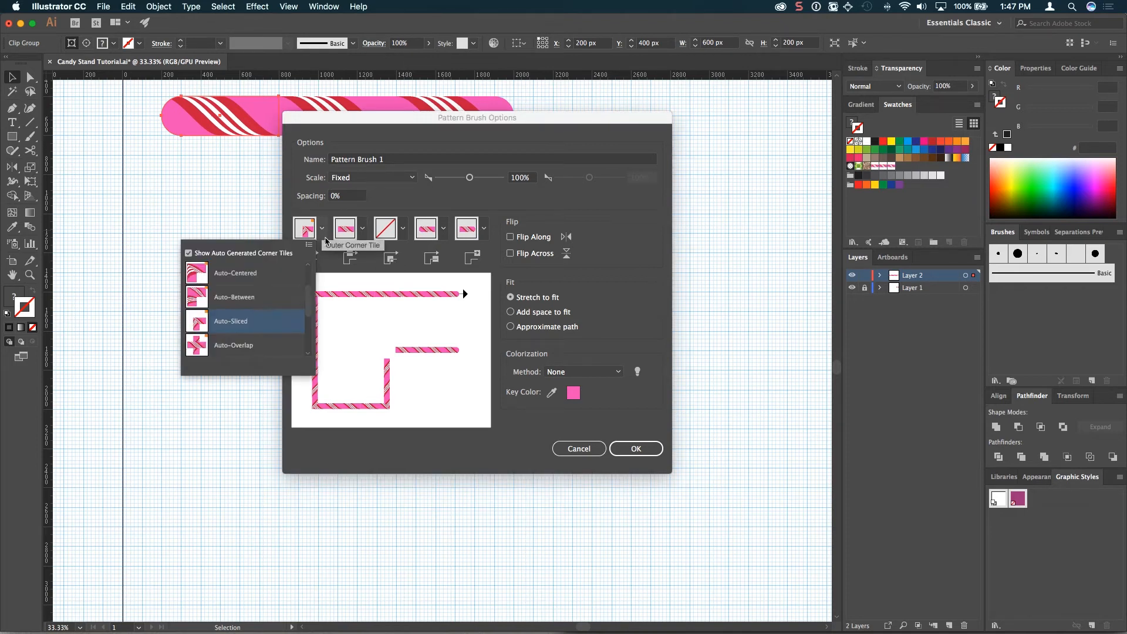
scroll(246, 294, "up", 3)
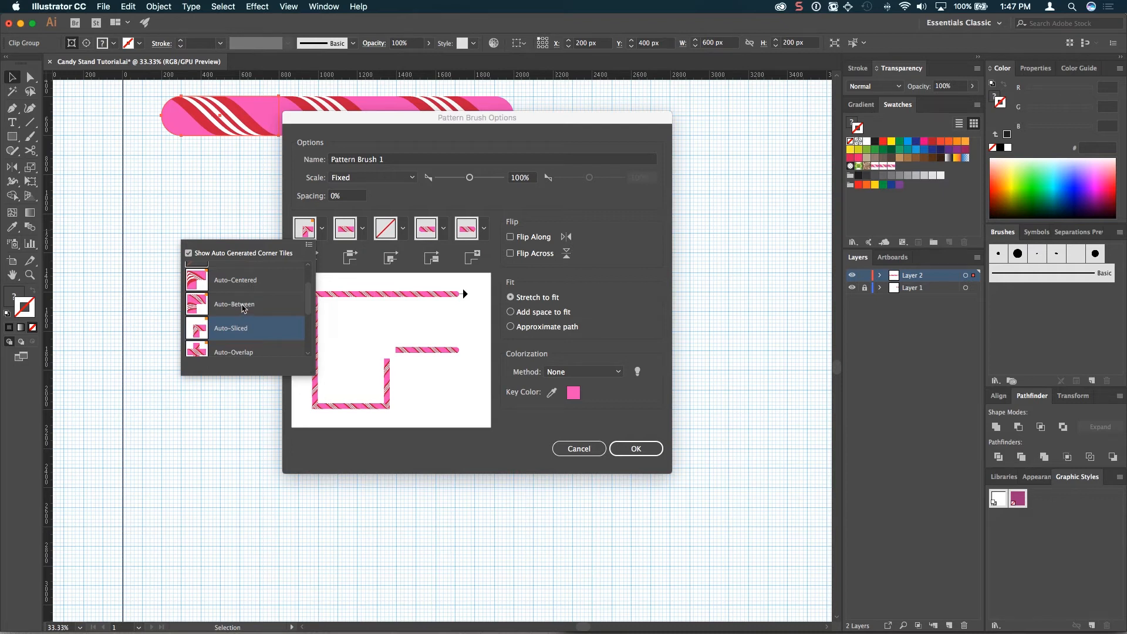
left_click(244, 304)
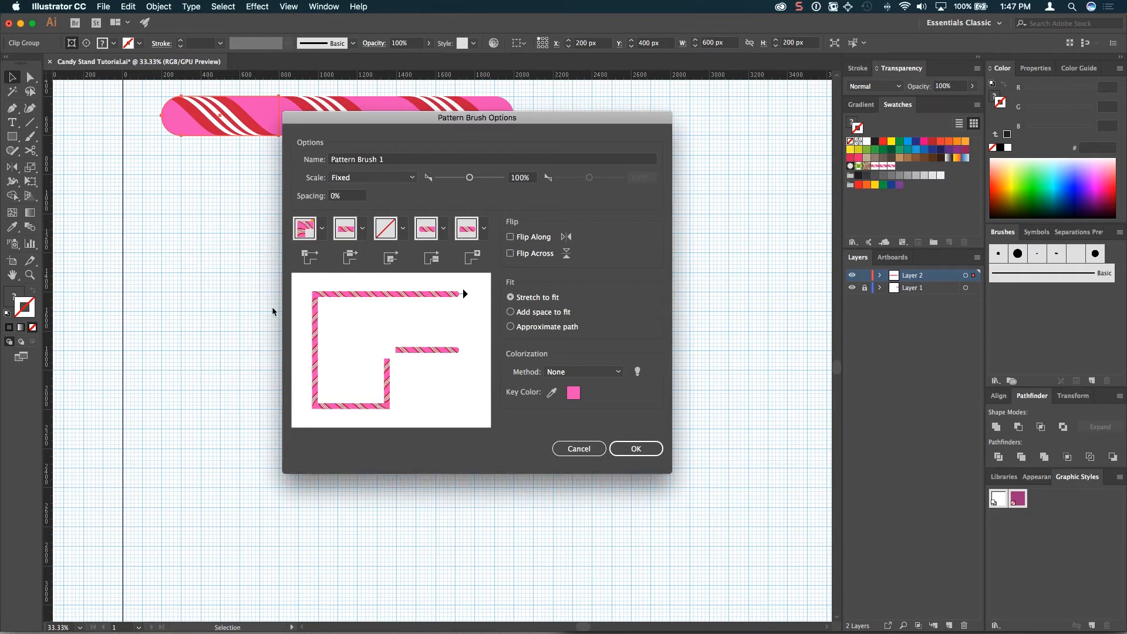
Give the pattern brush an auto-generated inner corner tile and create the brush
left_click(403, 229)
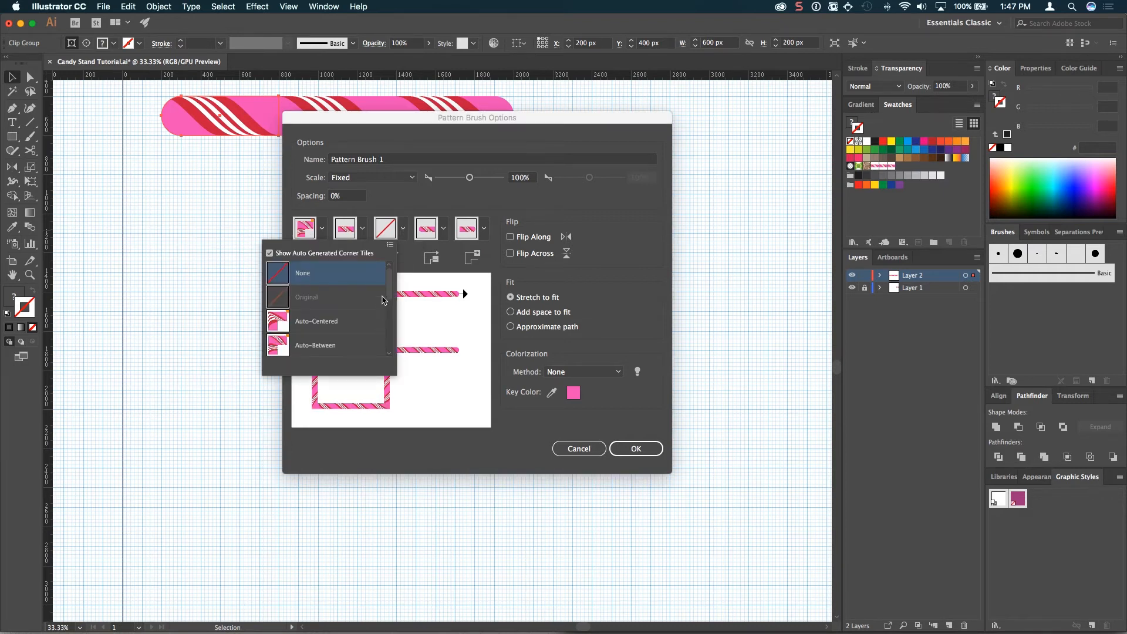
left_click(323, 326)
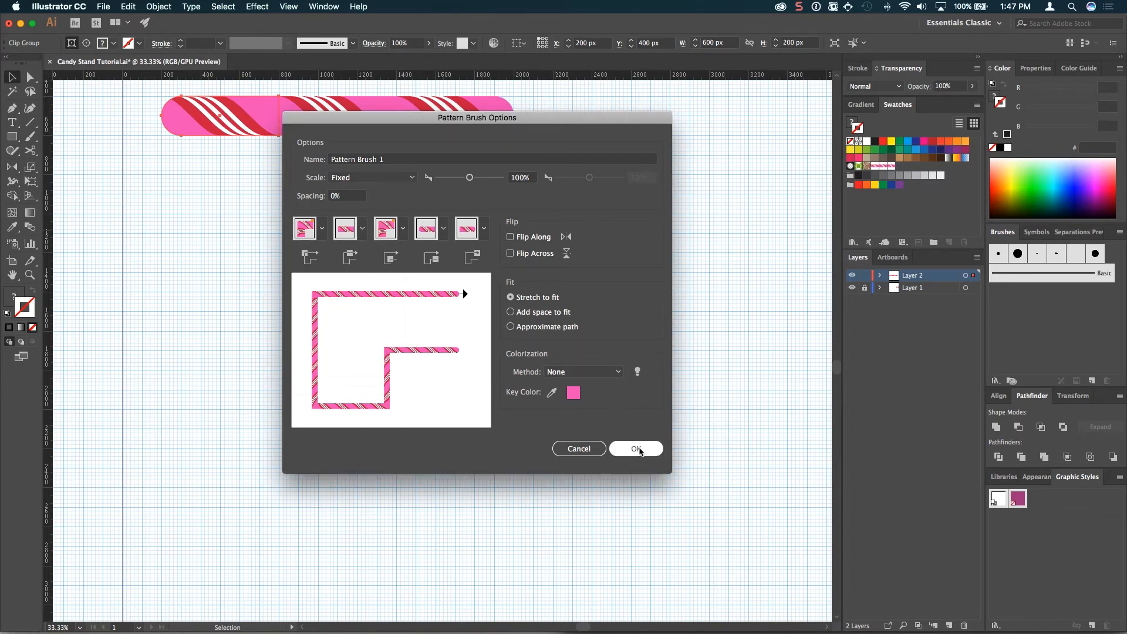
left_click(640, 449)
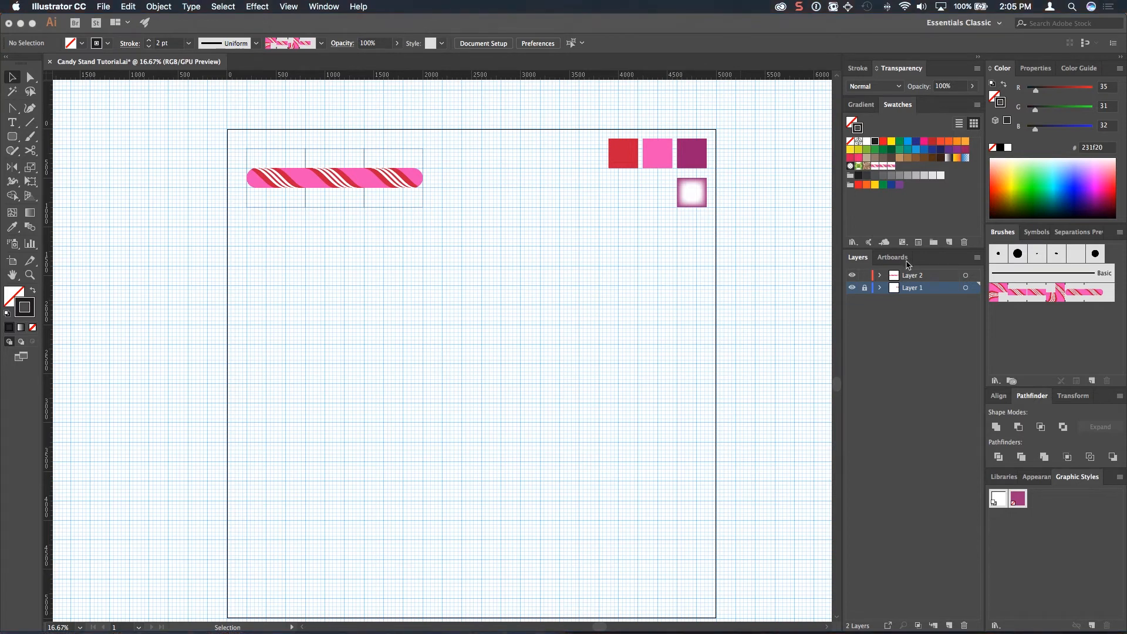
Unlock Layer 1 and add a 5000 × 900 px rectangle on it, placed at X 0 px and Y 1700 px
left_click(865, 293)
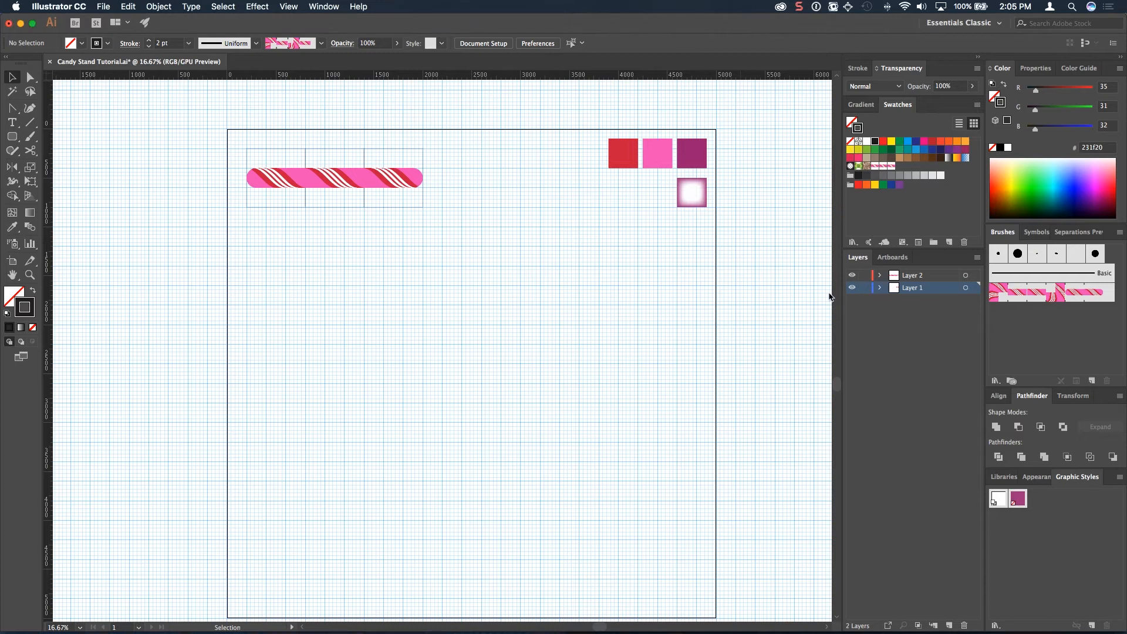
key("super+equal")
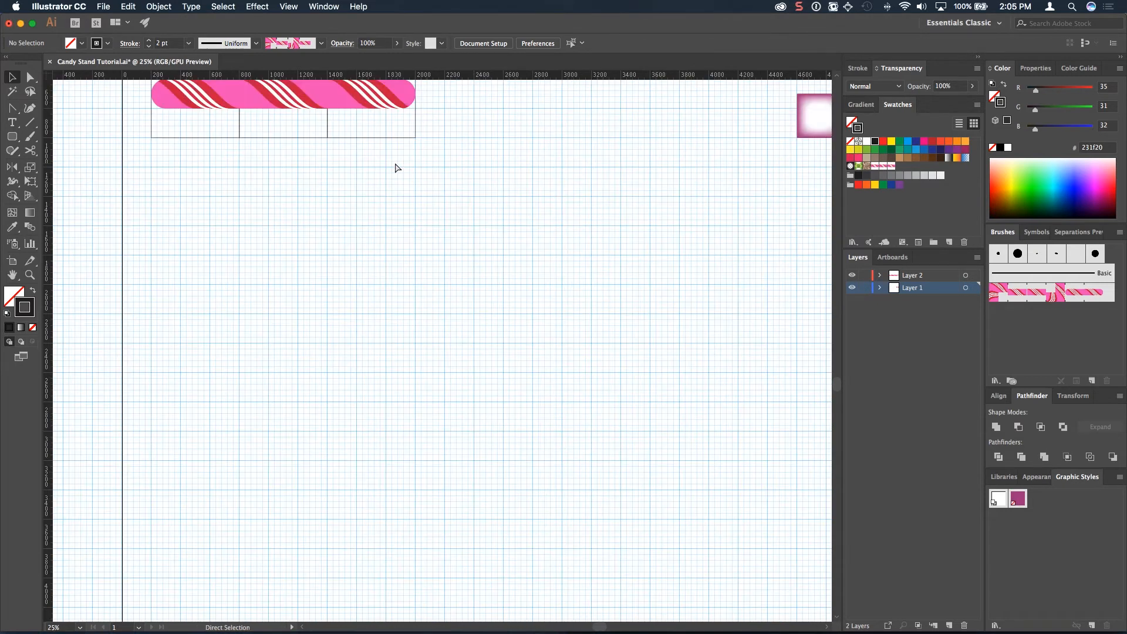
left_click_drag(554, 304, 559, 264)
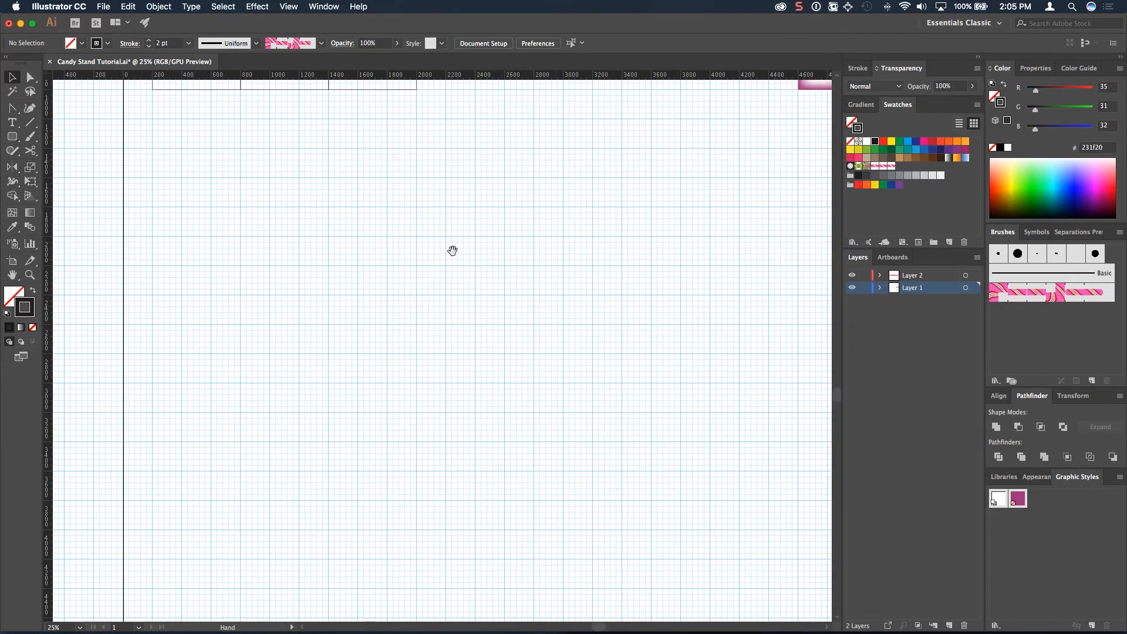
left_click_drag(12, 136, 46, 137)
key("m")
left_click(503, 270)
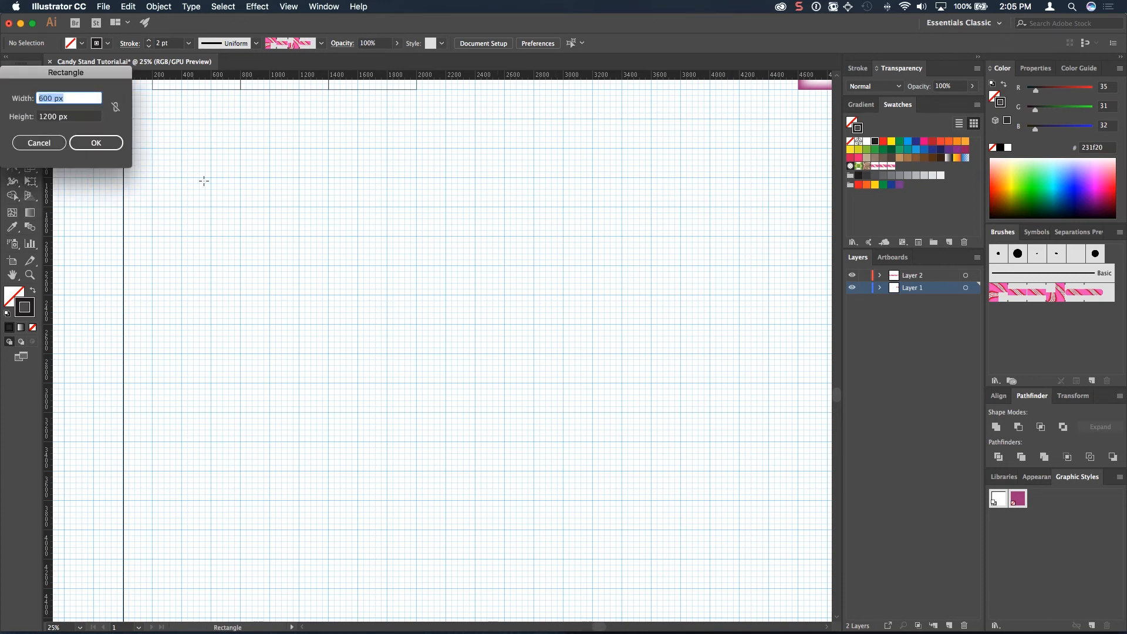
left_click_drag(70, 74, 465, 189)
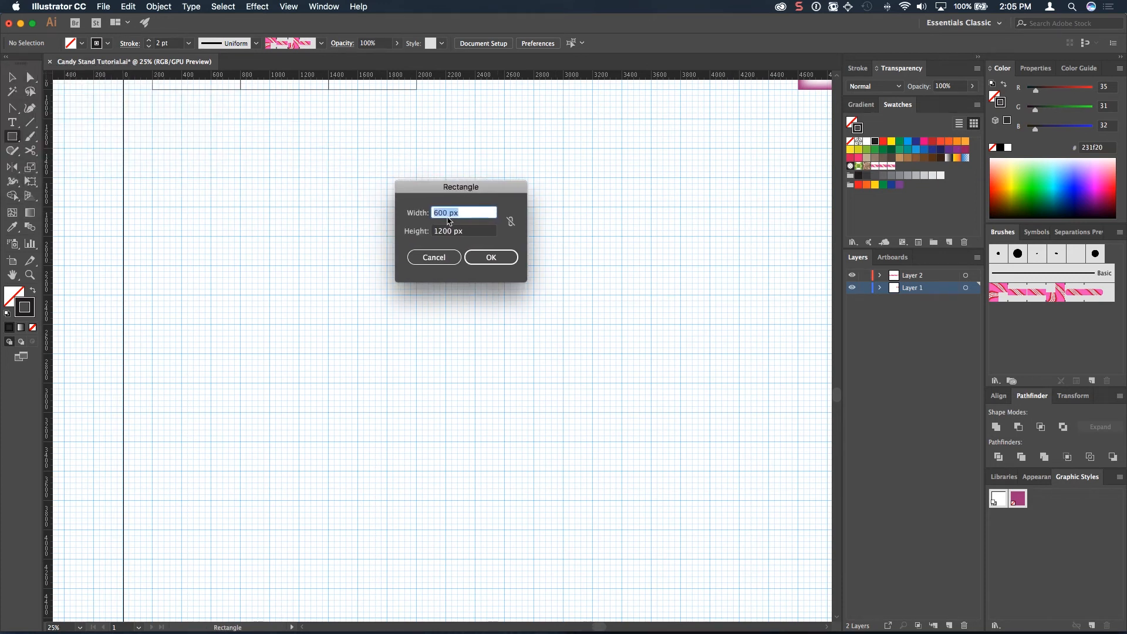
left_click(446, 213)
type("50")
key("Tab")
key("Left")
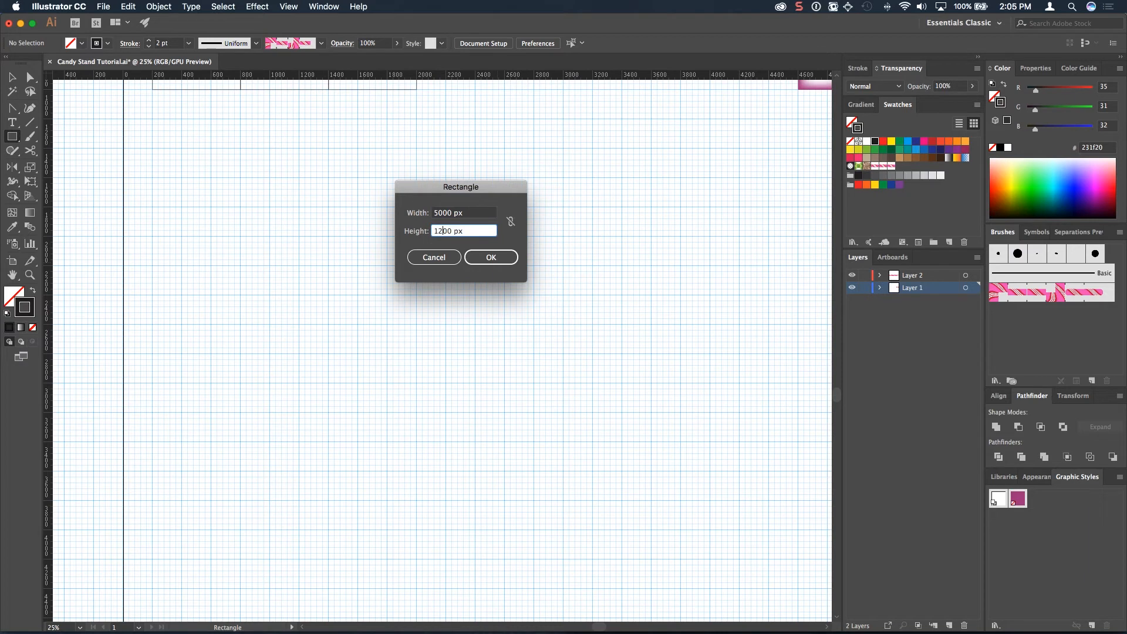
type("9")
left_click(493, 259)
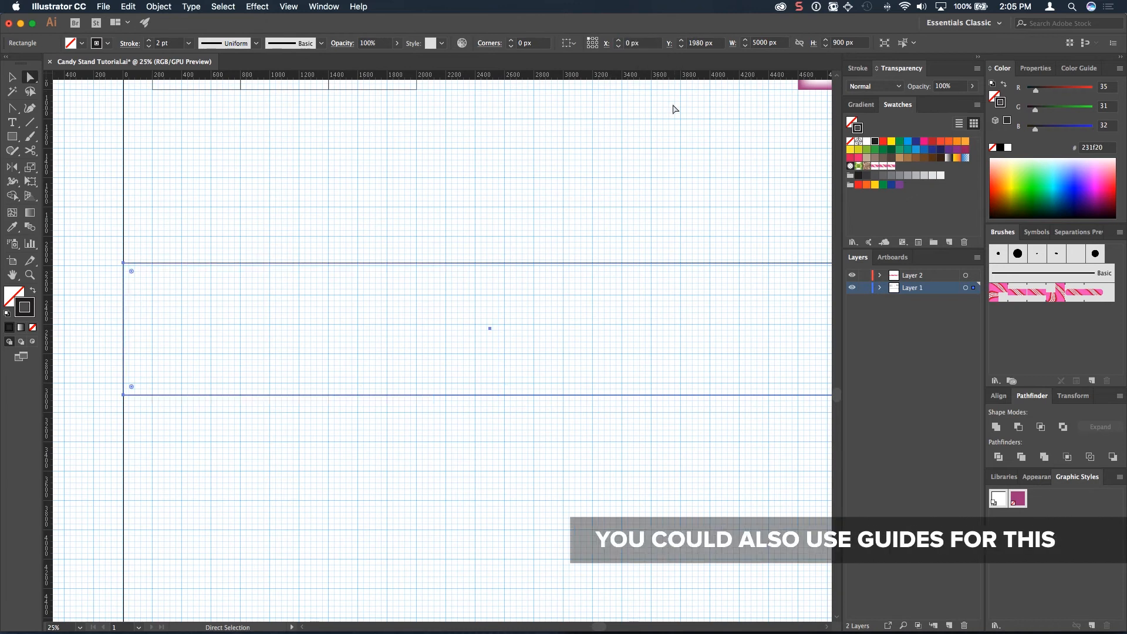
key("super+equal")
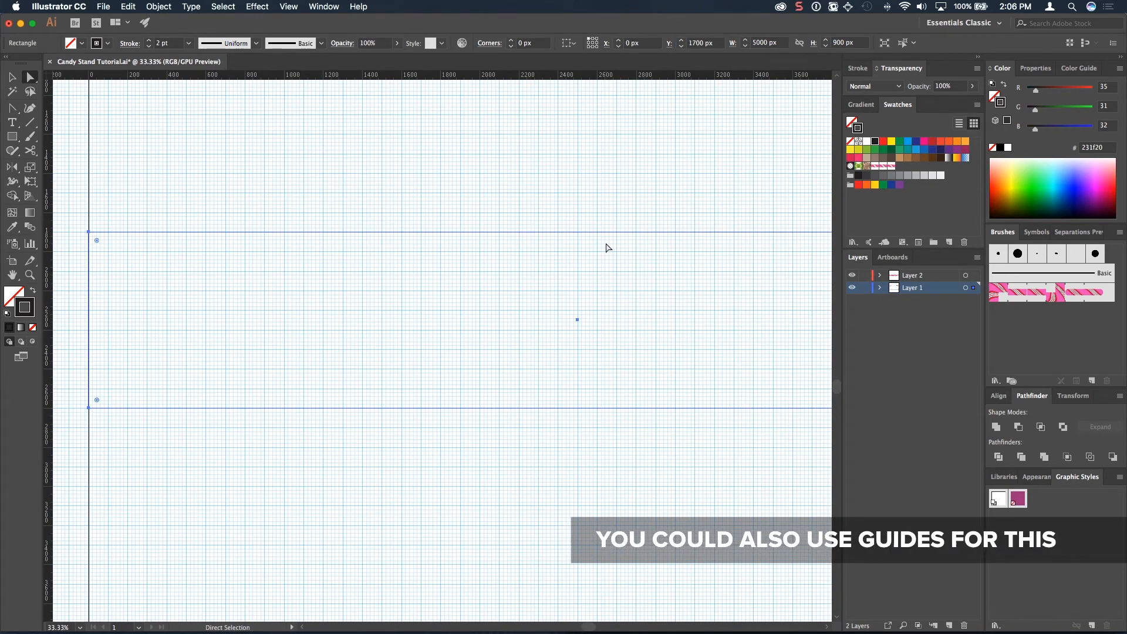
Lock Layer 1 and make Layer 2 the active layer for drawing ellipses
left_click(865, 288)
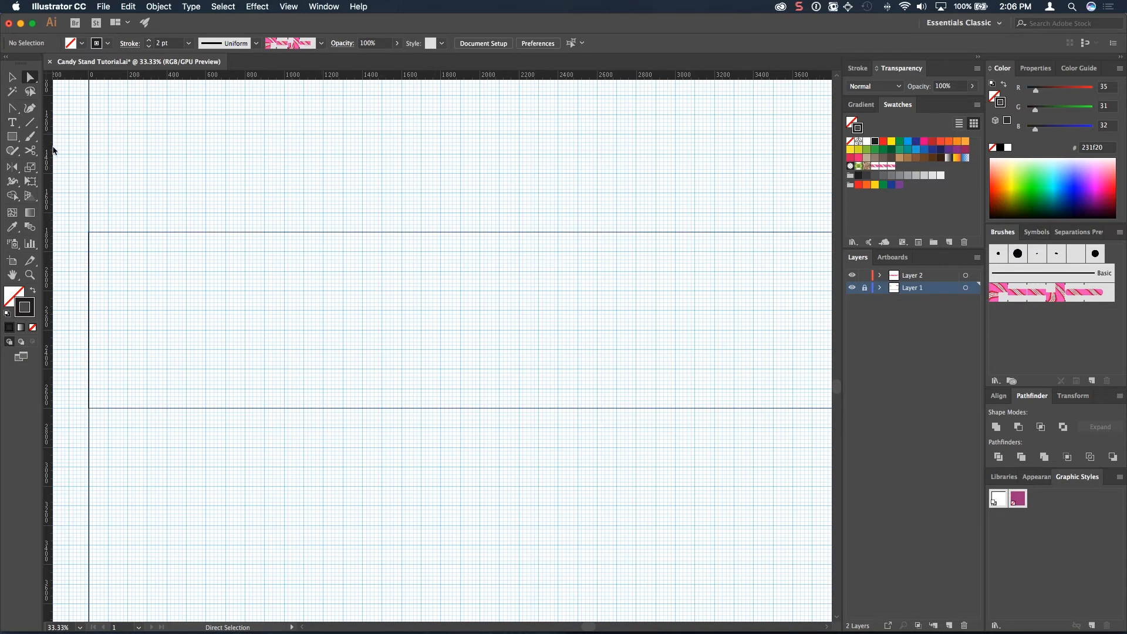
left_click_drag(330, 161, 406, 153)
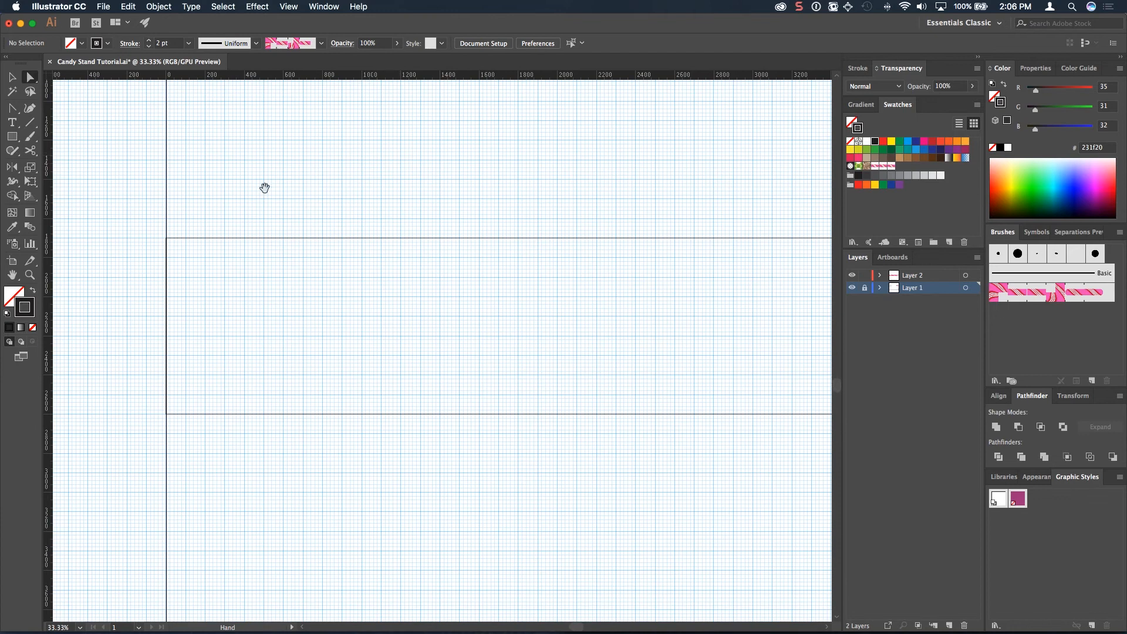
left_click_drag(12, 137, 60, 167)
left_click(905, 278)
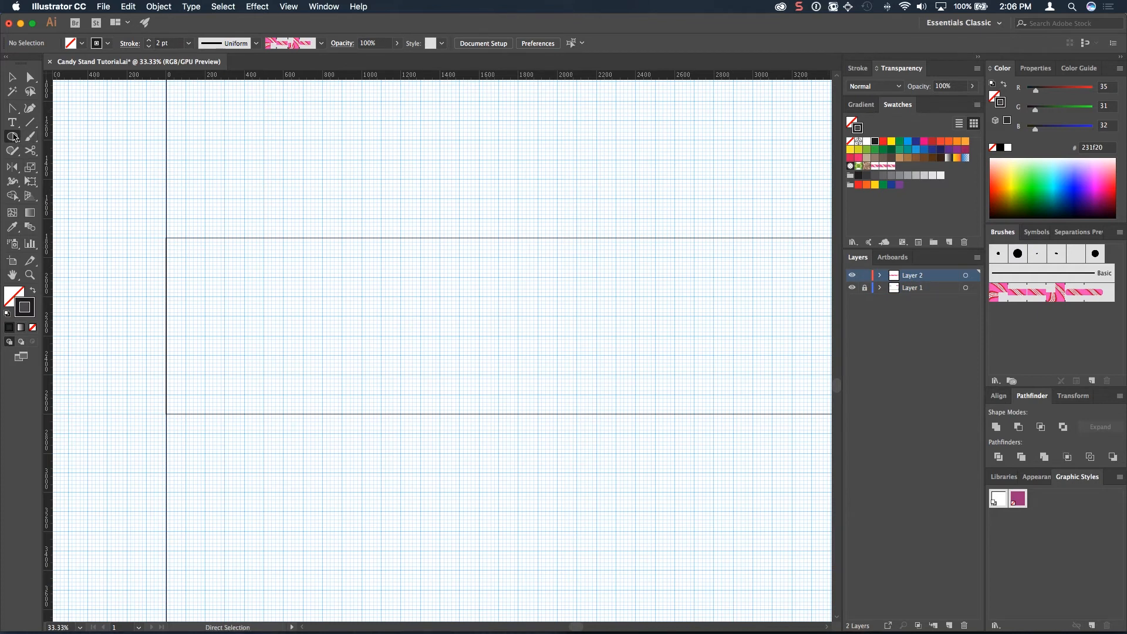
Draw an ellipse 500 px wide and 700 px high inside the guide rectangle, at X 400 px and Y 1800 px
key("super+plus")
left_click_drag(371, 282, 585, 246)
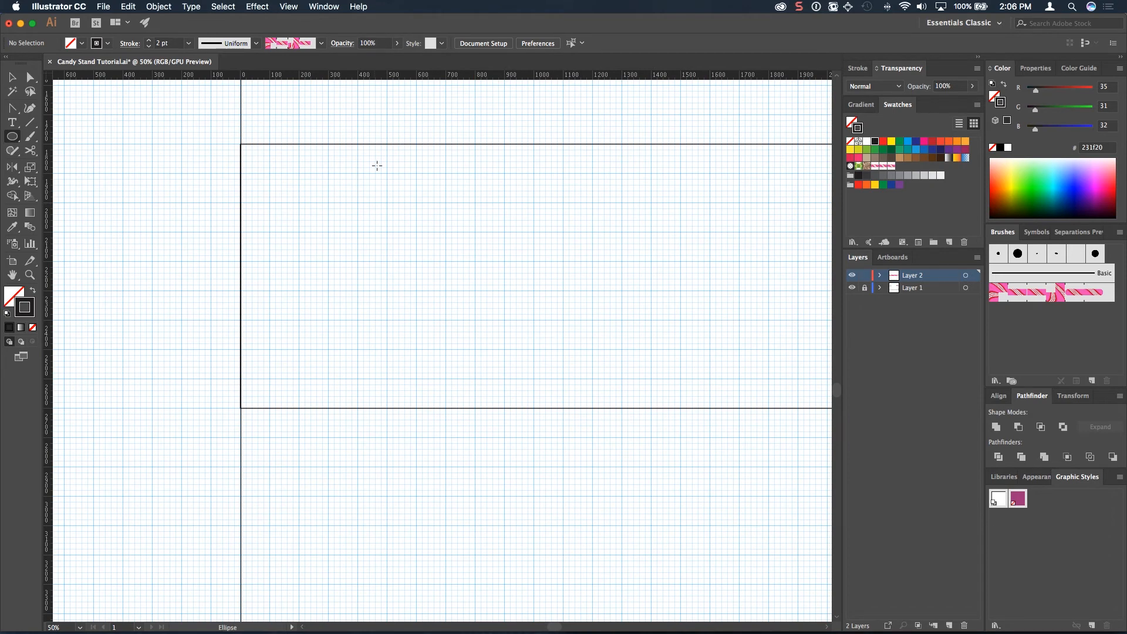
left_click_drag(425, 114, 417, 354)
left_click_drag(435, 138, 423, 224)
left_click_drag(421, 396, 445, 173)
left_click_drag(446, 264, 459, 159)
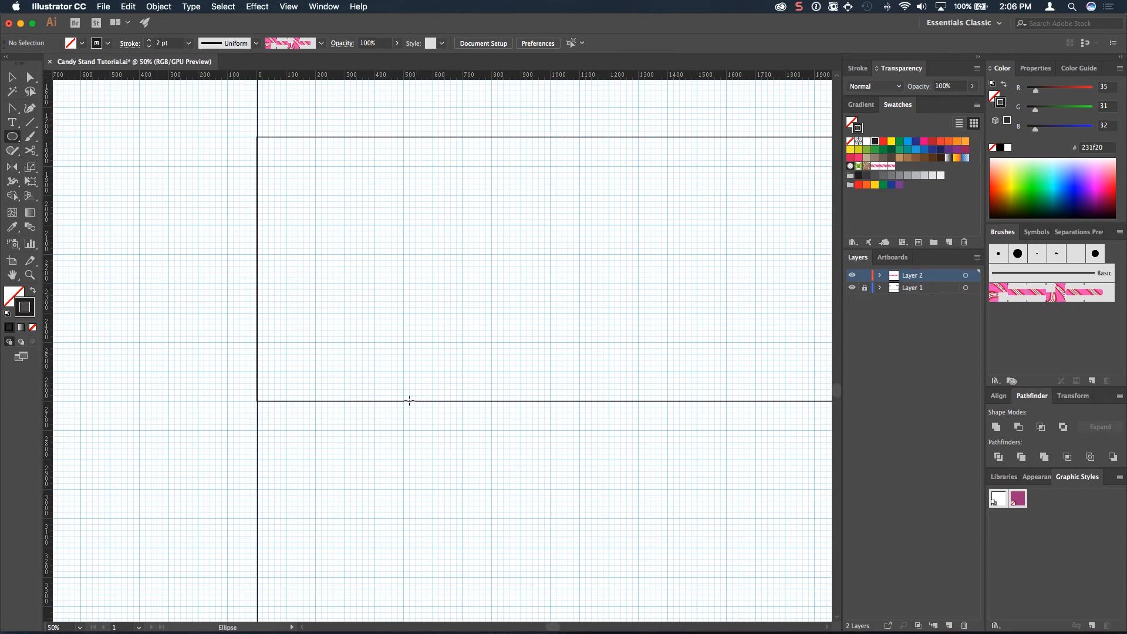
left_click_drag(374, 167, 520, 373)
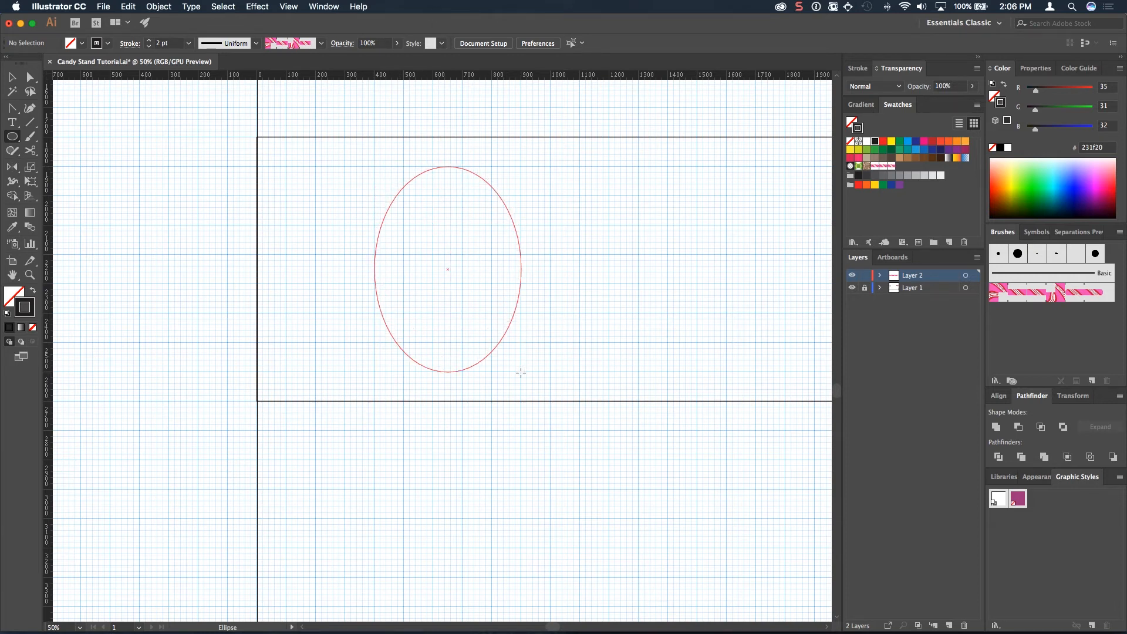
mouse_move(521, 372)
left_mouse_down()
mouse_move(553, 368)
mouse_move(521, 373)
left_mouse_up()
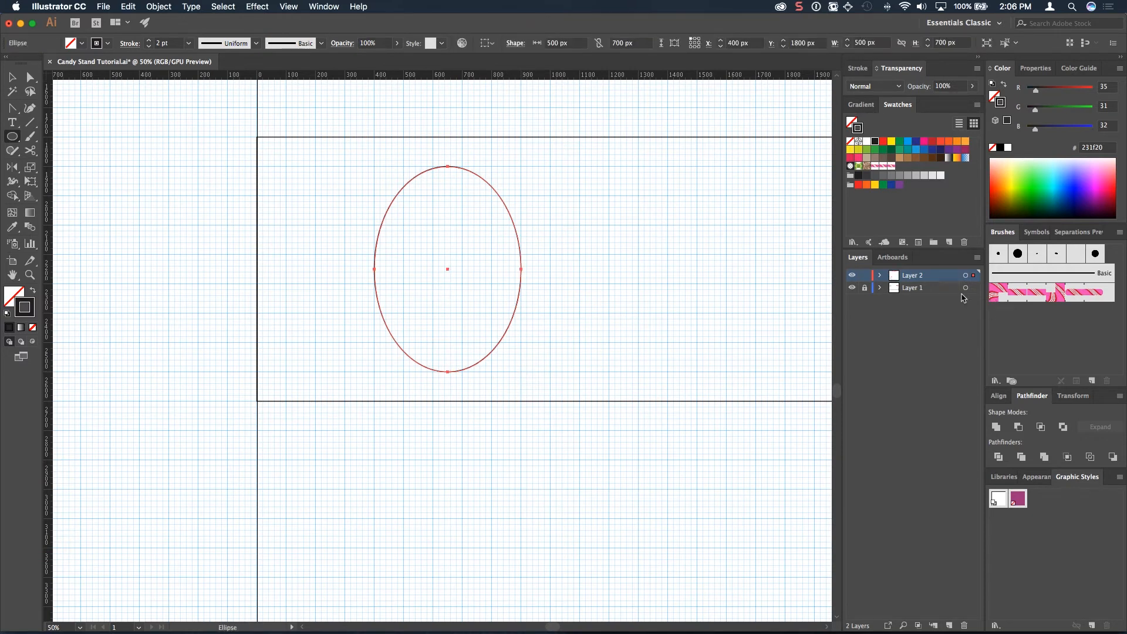
Try the candy-stripe pattern brush on the closed ellipse
left_click(1040, 297)
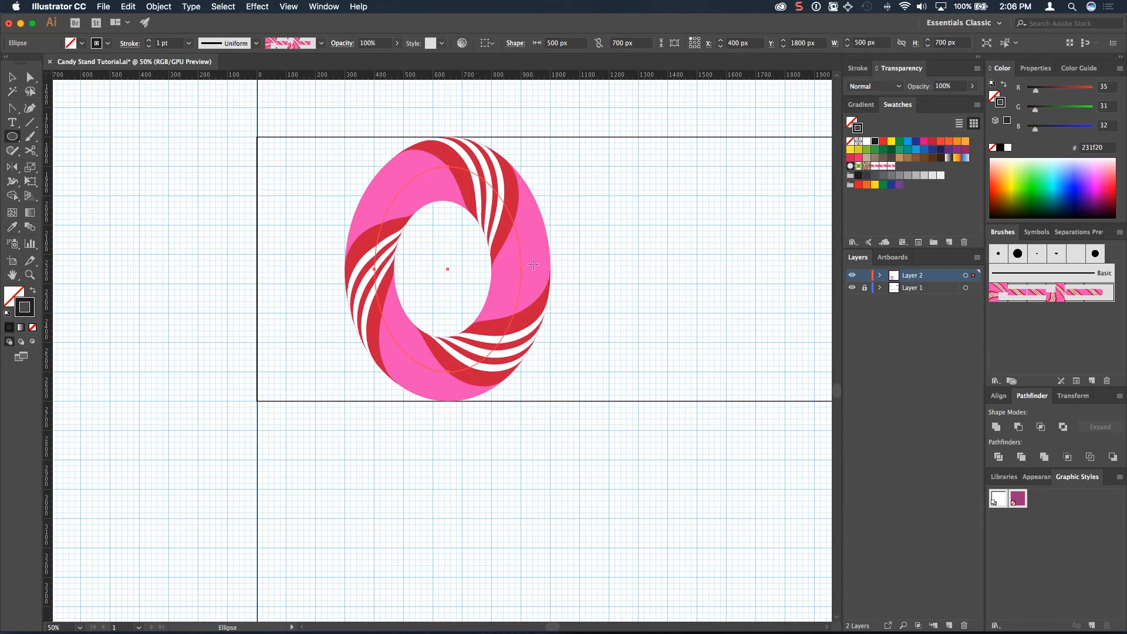
key("super+z")
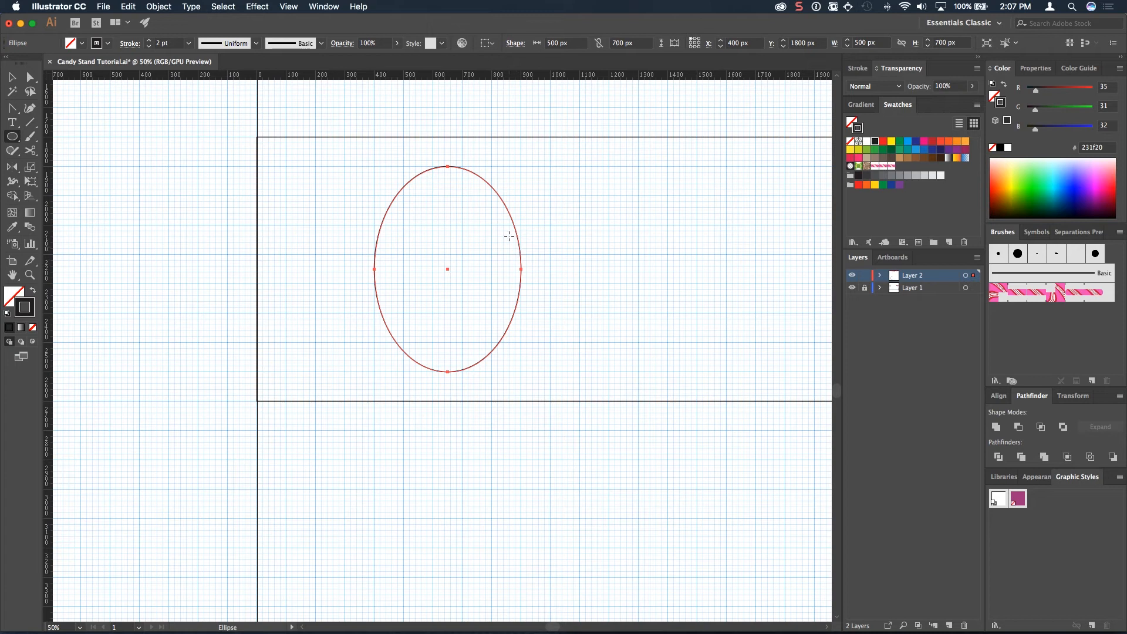
Add anchor points above and below the ellipse's rightmost anchor, and delete that anchor to open the path into a C
key("p")
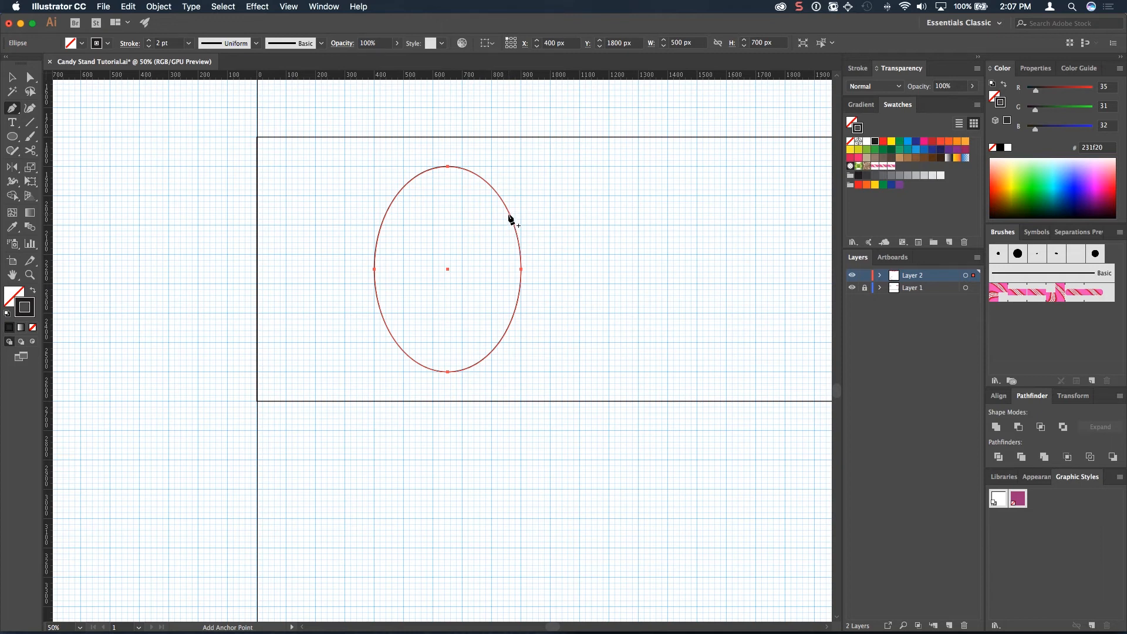
left_click(508, 213)
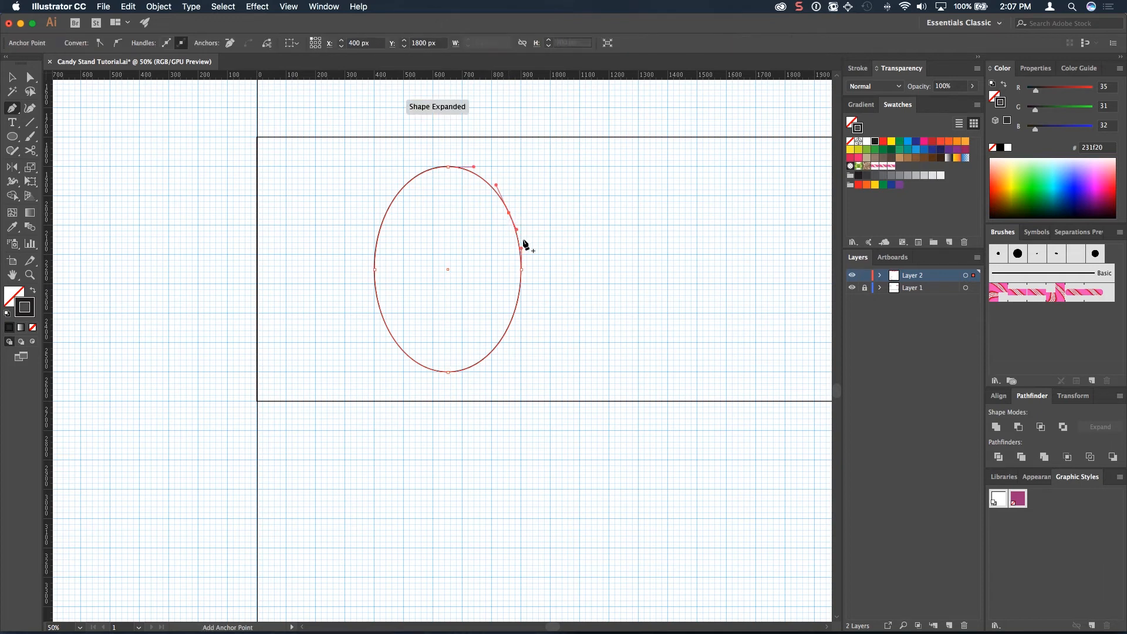
left_click(509, 326)
key("a")
left_click(521, 269)
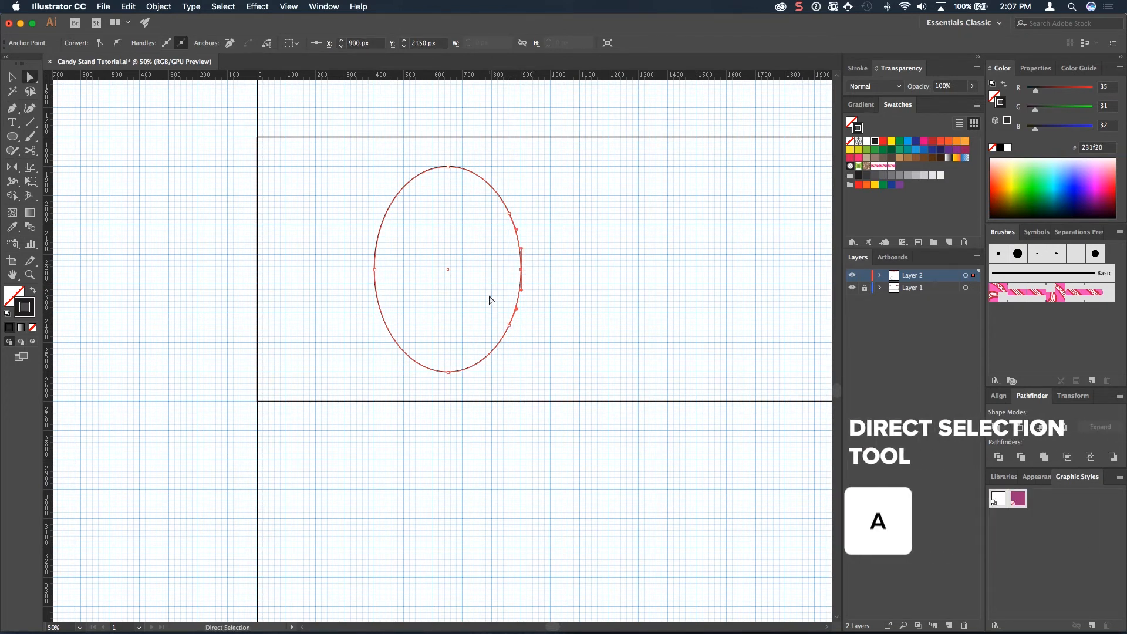
key("Delete")
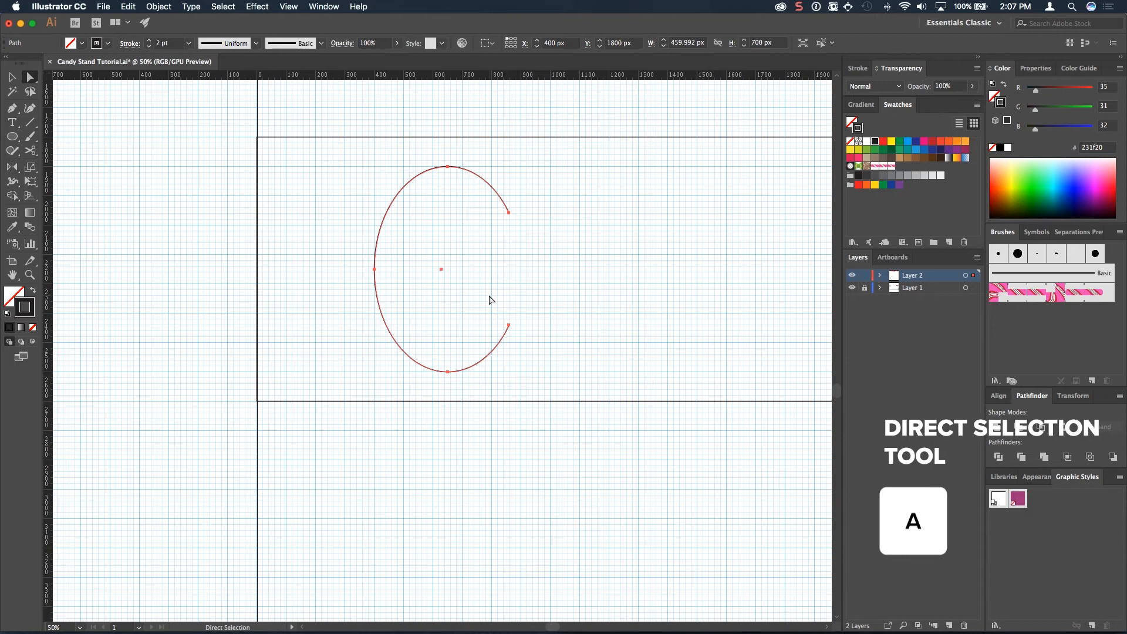
Apply the candy-stripe pattern brush to the open C path and deselect it
left_click(1033, 297)
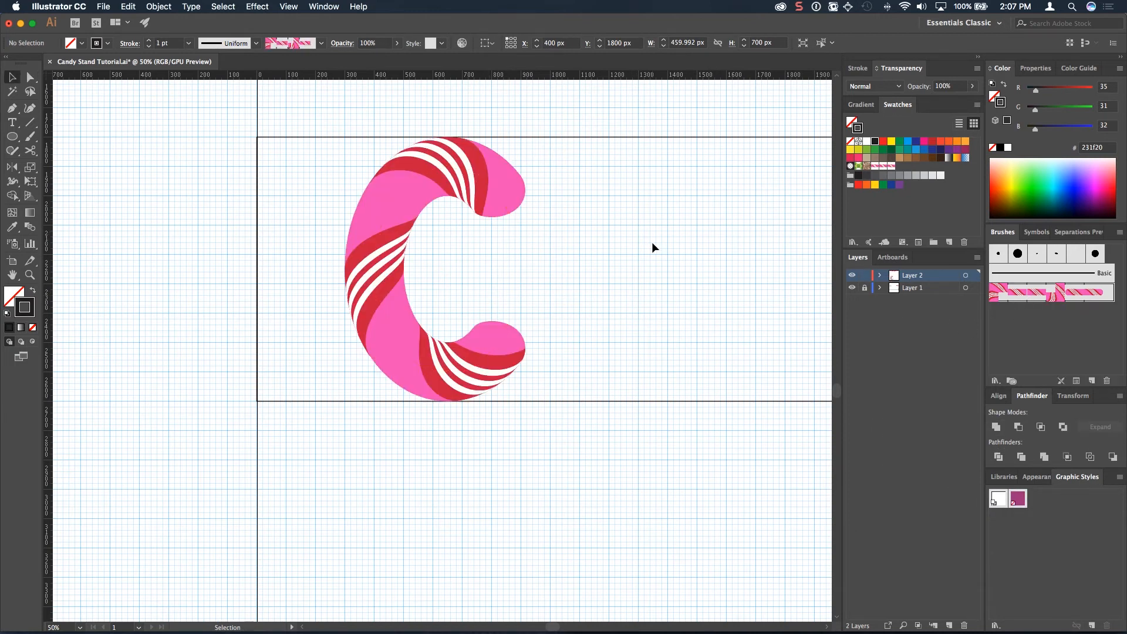
key("super+shift+a")
key("super+minus")
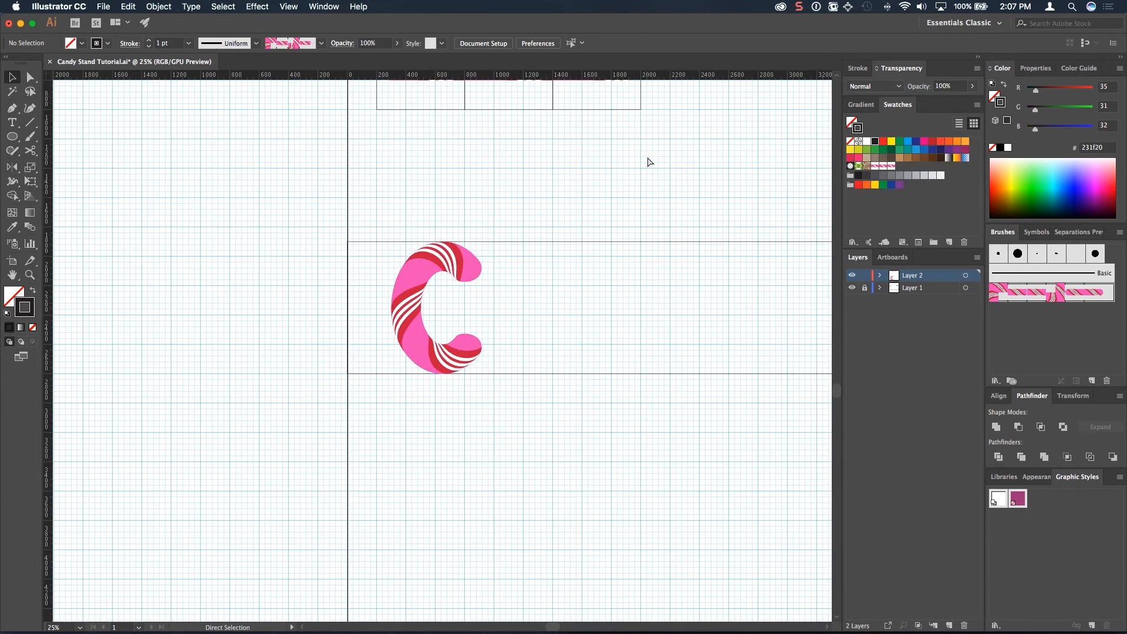
Draw a rectangle 400 px wide and 800 px high beside the C, at X 1200 px and Y 1800 px
key("super+equal")
key("super+equal")
left_click_drag(651, 297, 511, 284)
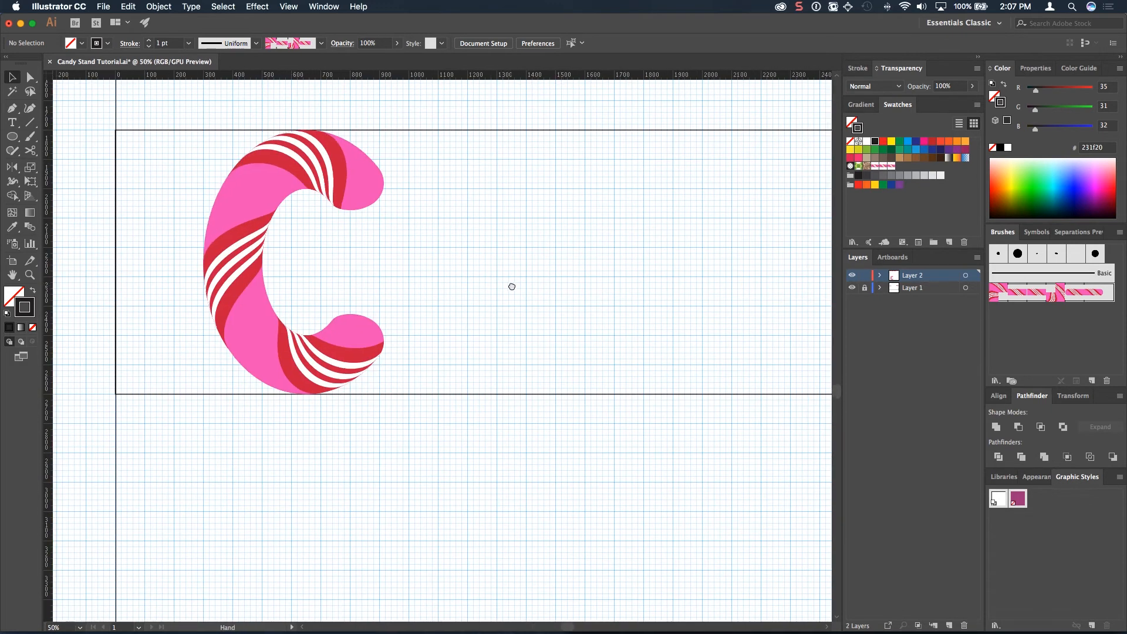
left_click(15, 139)
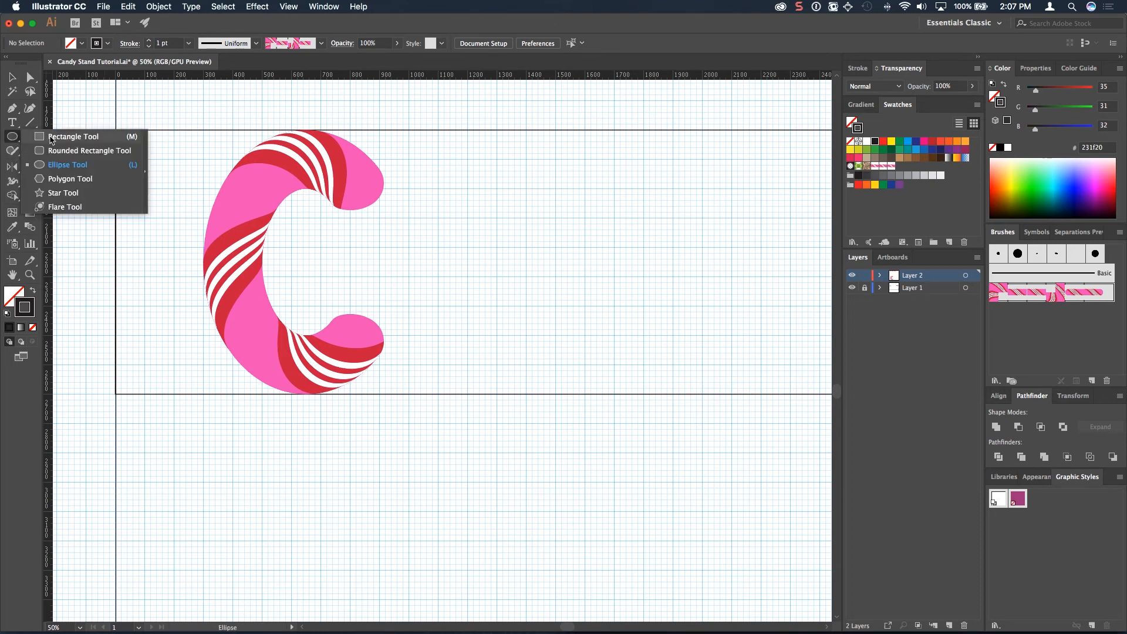
left_click(53, 137)
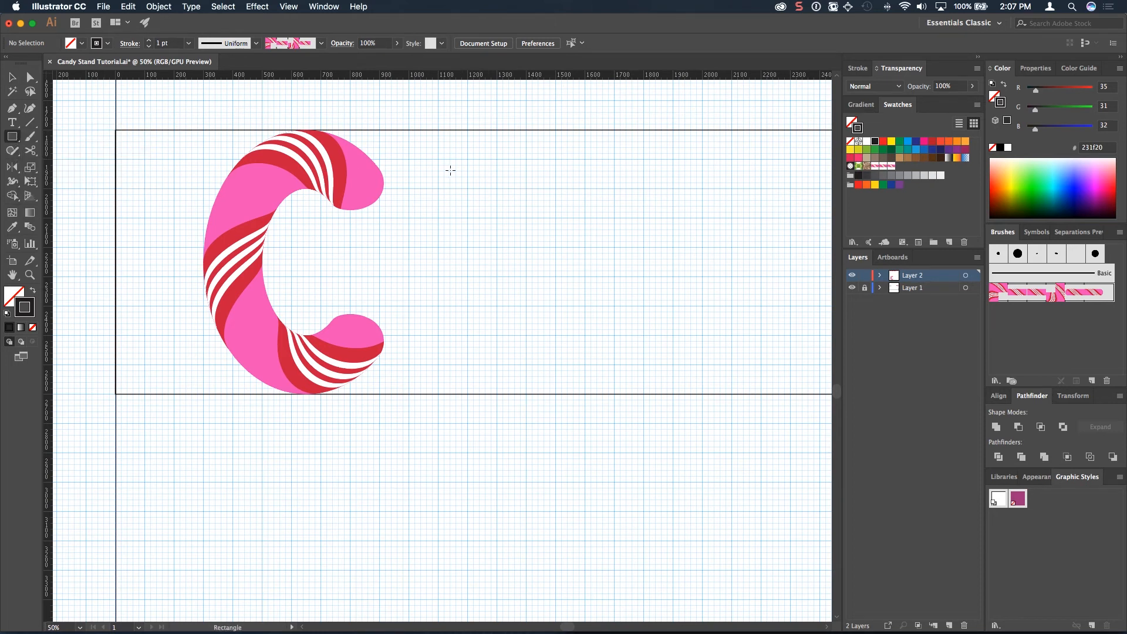
left_click_drag(436, 159, 620, 359)
key("super+z")
key("super+equal")
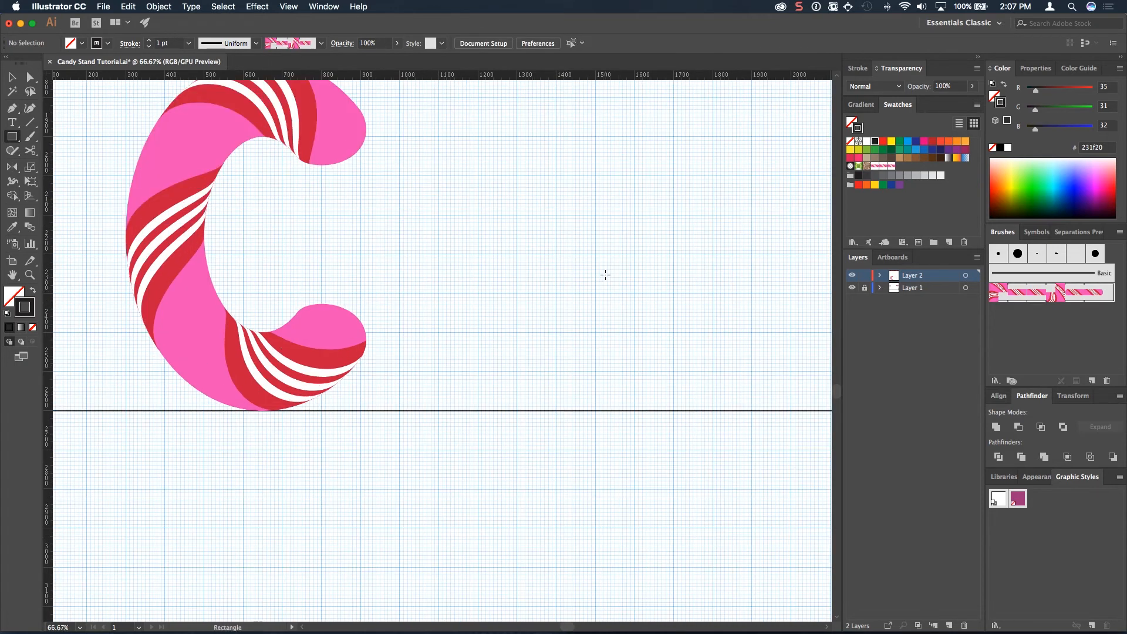
scroll(594, 244, "up", 2)
scroll(594, 244, "right", 2)
left_click_drag(430, 159, 586, 471)
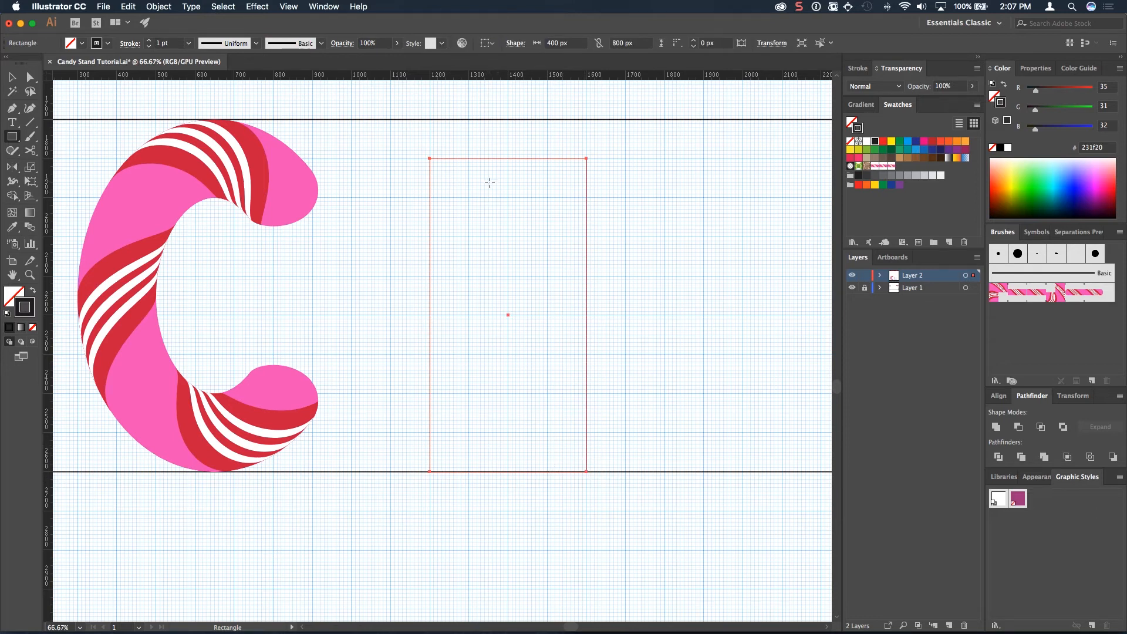
Remove the rectangle's bottom edge and round its two upper corners to 200 px to form an arch
key("a")
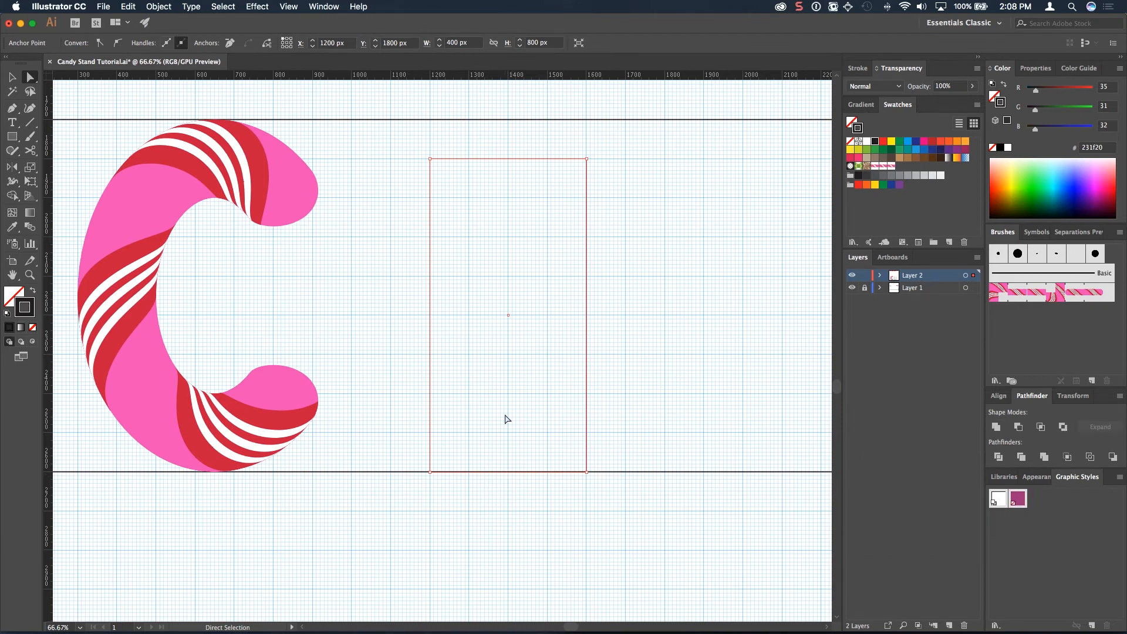
key("super+j")
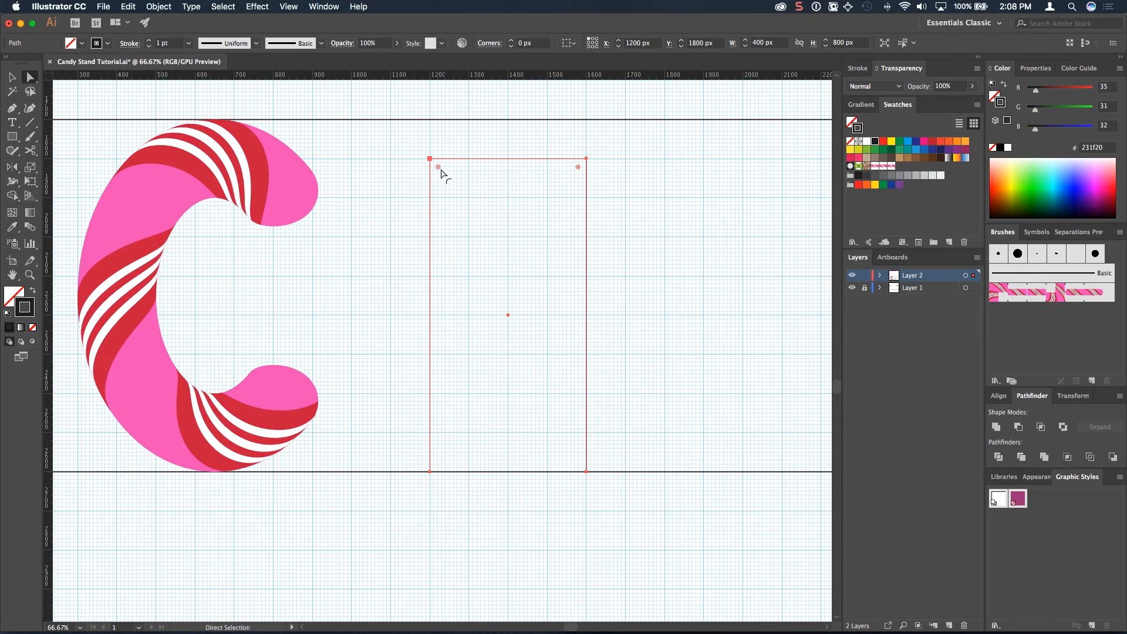
left_click_drag(439, 168, 532, 302)
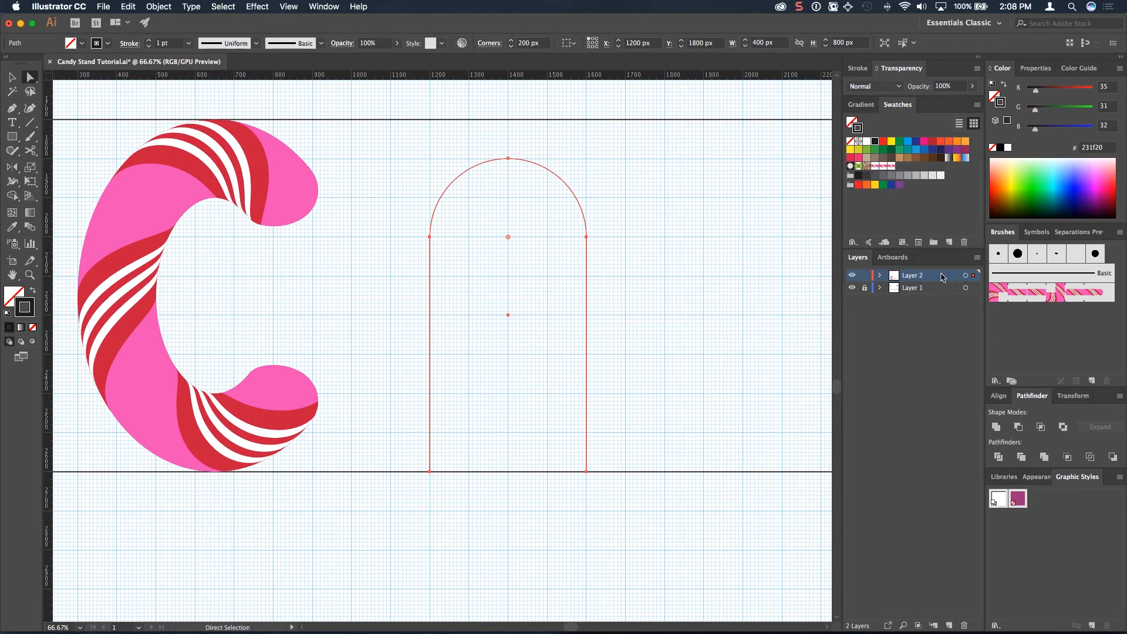
Apply the candy-stripe pattern brush to the arch and set its width to 500 px
left_click(1041, 295)
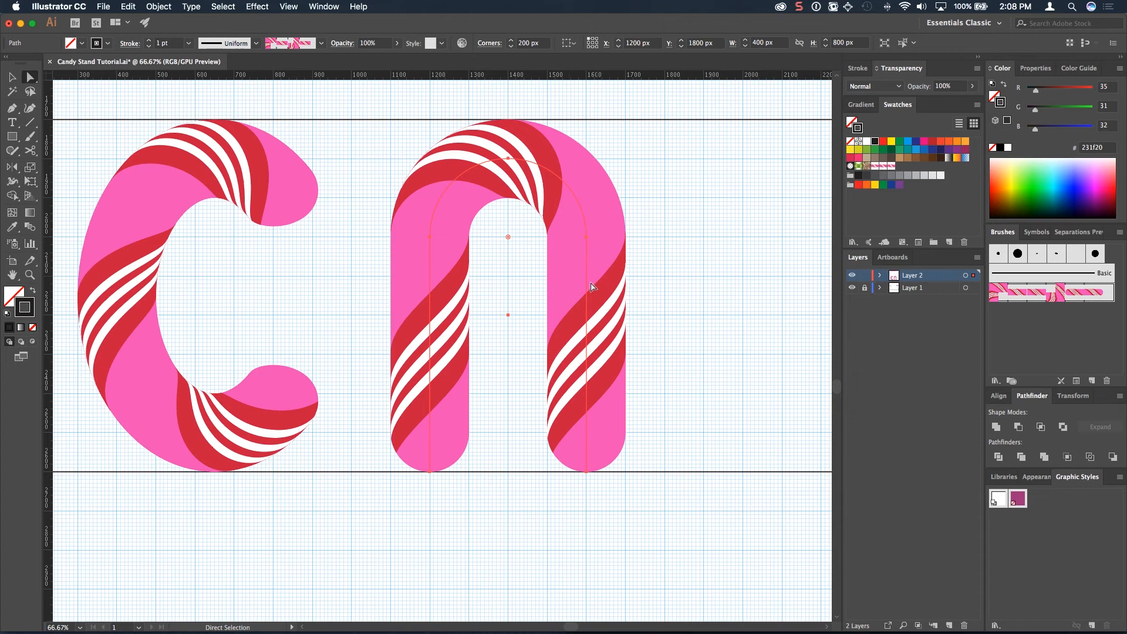
key("e")
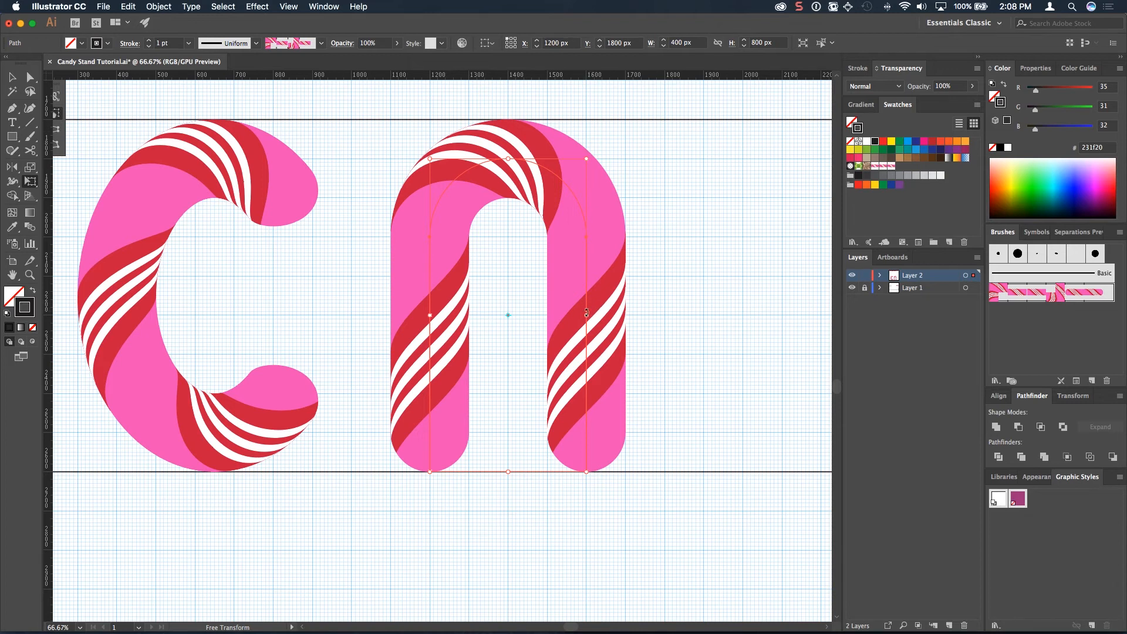
key("a")
left_click(677, 42)
key("BackSpace")
type("5")
key("Return")
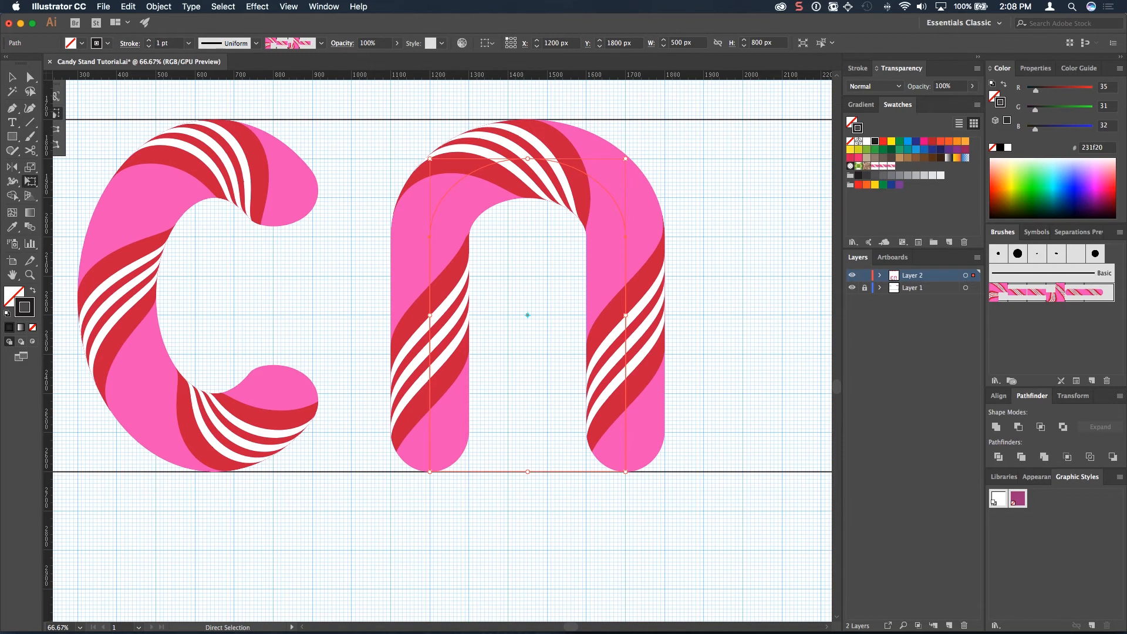
key("e")
key("super+minus")
key("a")
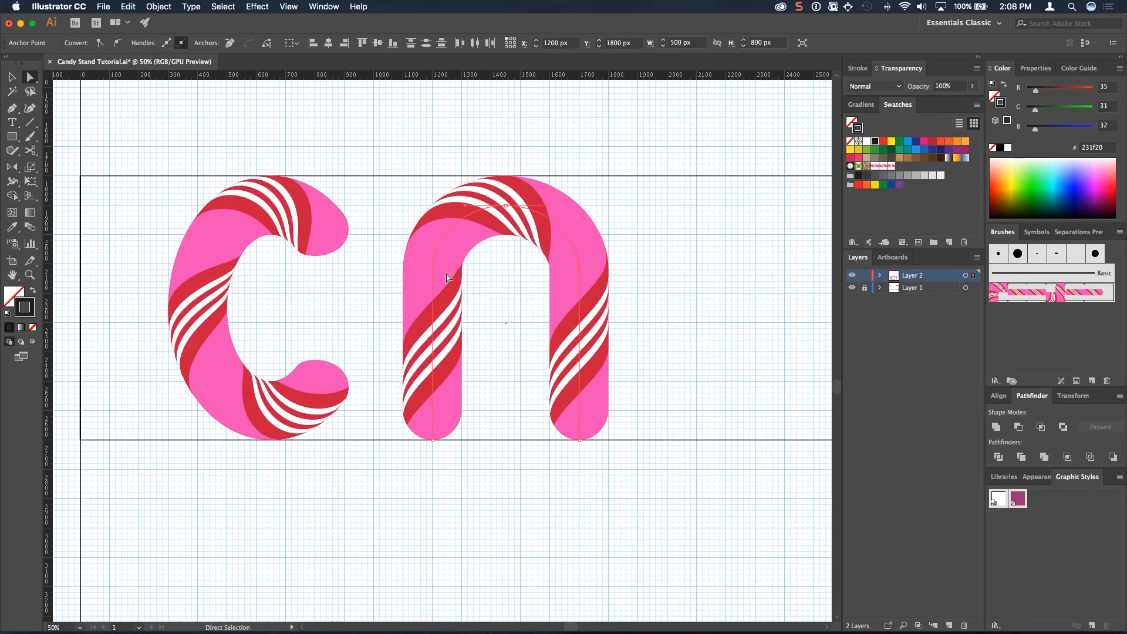
Draw a horizontal line about 780 px long across the arch at Y 2200 px and apply the candy-stripe pattern brush to it
left_click(31, 126)
left_click_drag(390, 322, 620, 328)
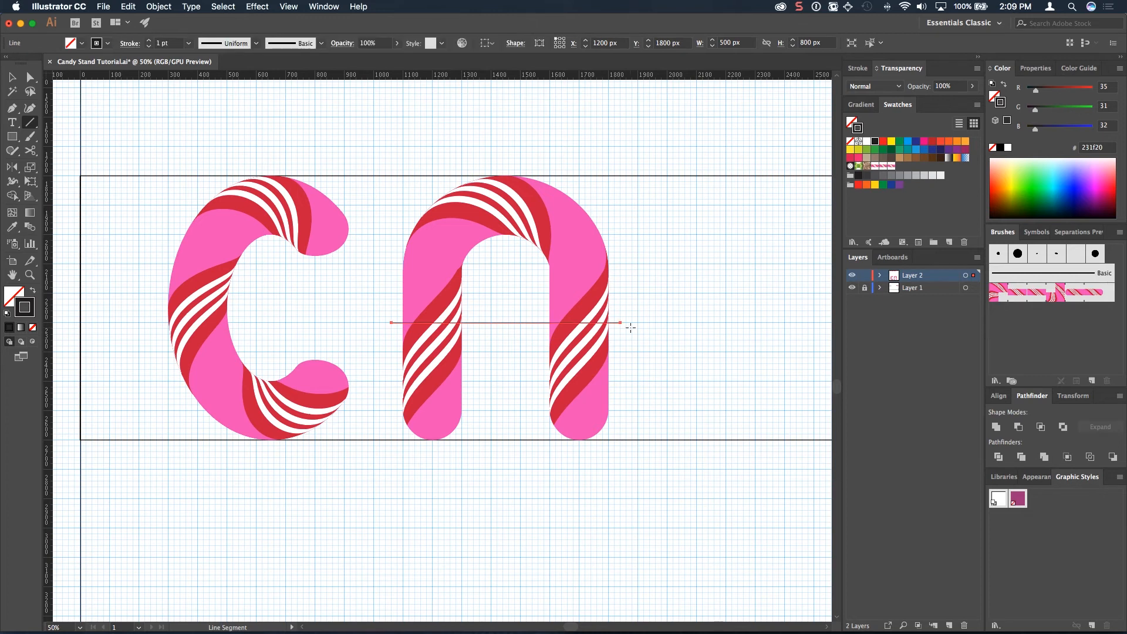
left_click(1062, 295)
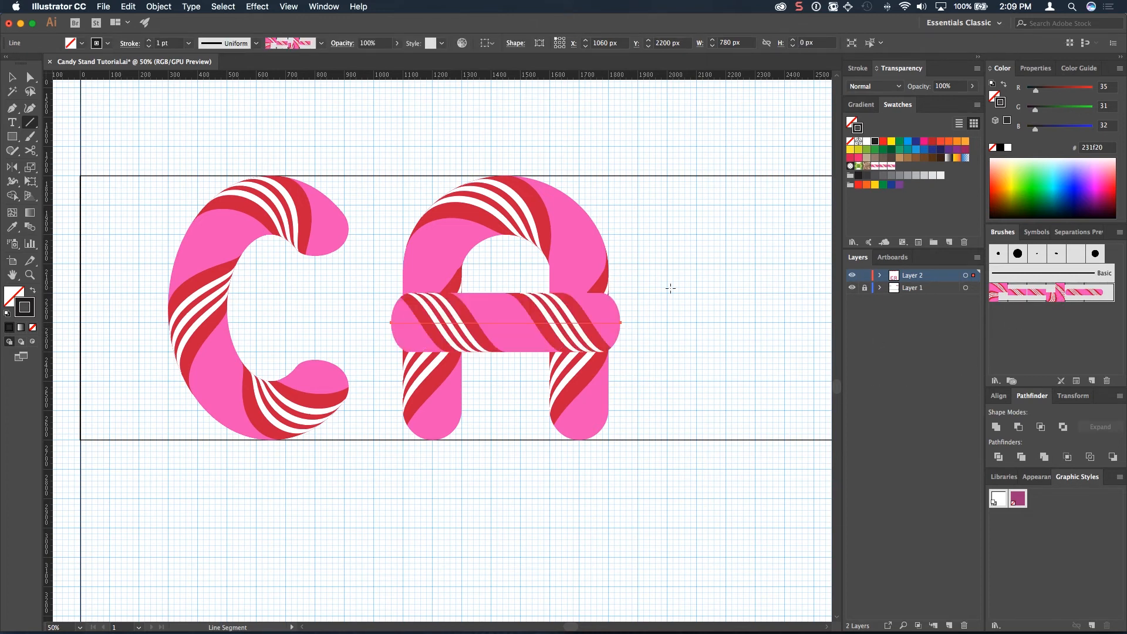
Lengthen the A's crossbar at both ends to 820 px and move it down to Y 2260 px
key("super+equal")
key("super+equal")
key("a")
left_click_drag(699, 295, 737, 269)
left_click_drag(248, 320, 235, 319)
key("super+minus")
key("v")
left_click_drag(704, 320, 671, 347)
scroll(704, 235, "left", 10)
key("super+minus")
key("super+minus")
key("super+minus")
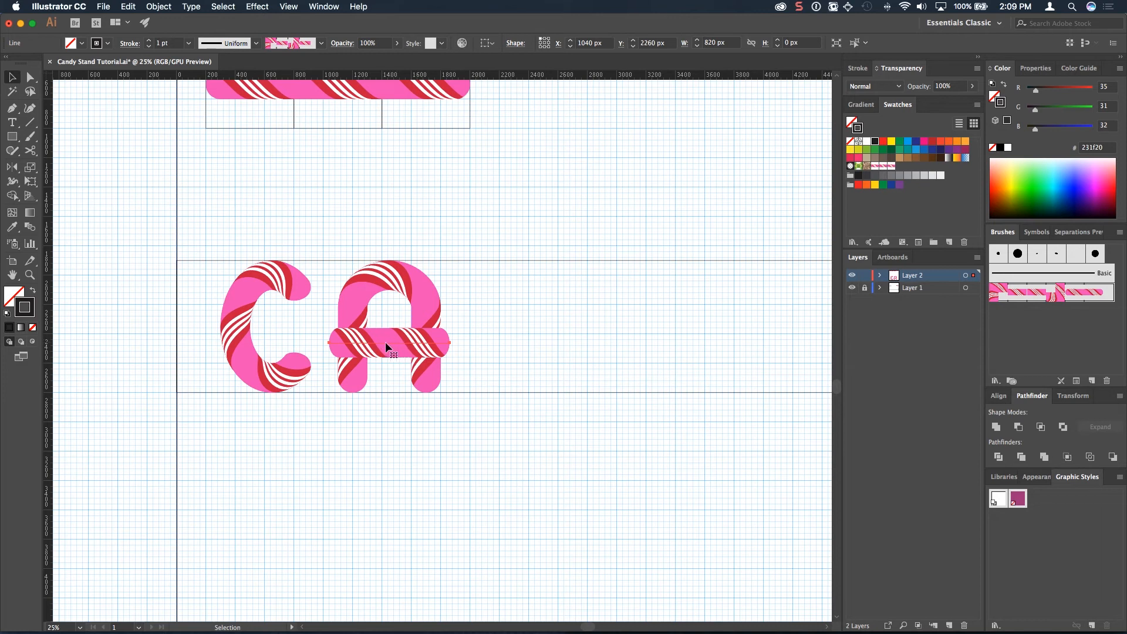
Compare the stripes on the C and A with the original straight candy-cane artwork above them
key("a")
key("super+equal")
left_click_drag(522, 300, 615, 322)
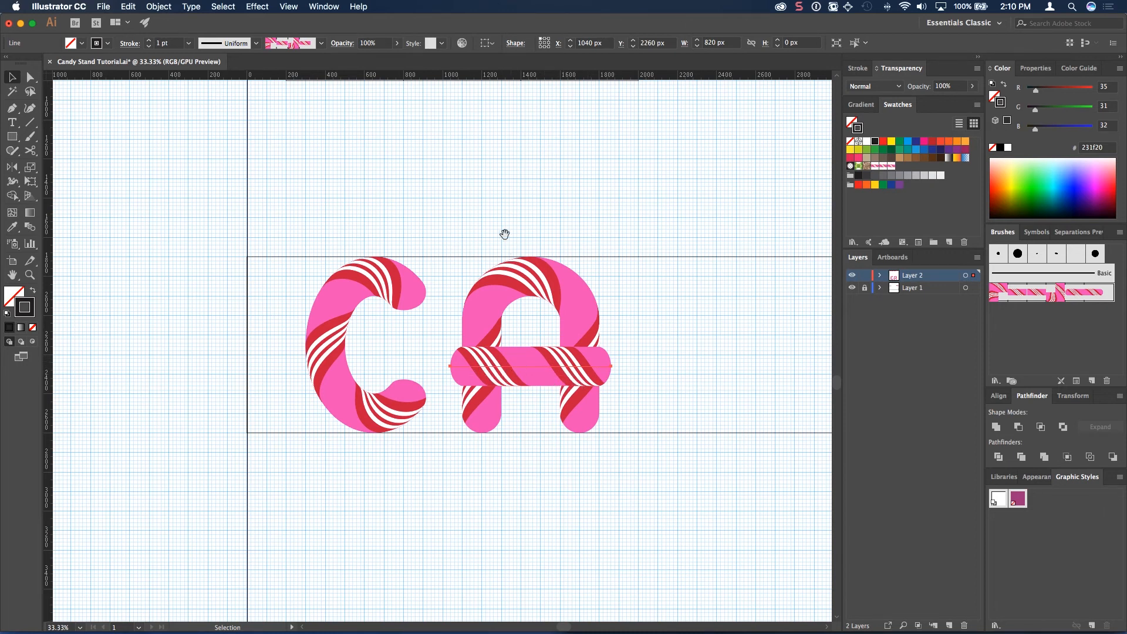
left_click_drag(511, 221, 509, 463)
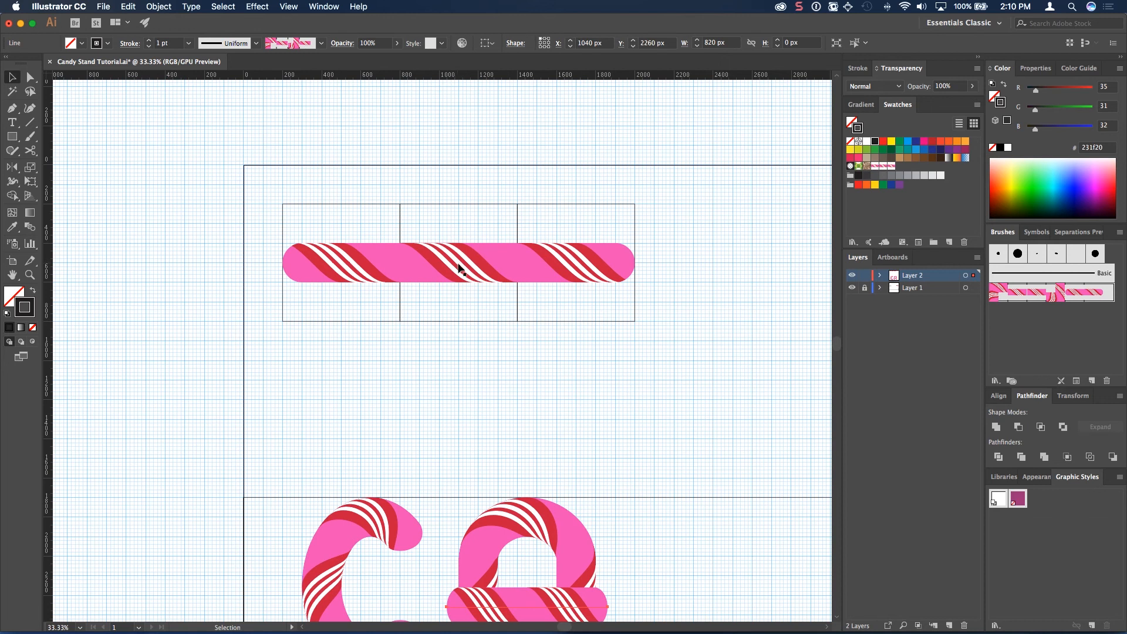
left_click_drag(478, 372, 463, 241)
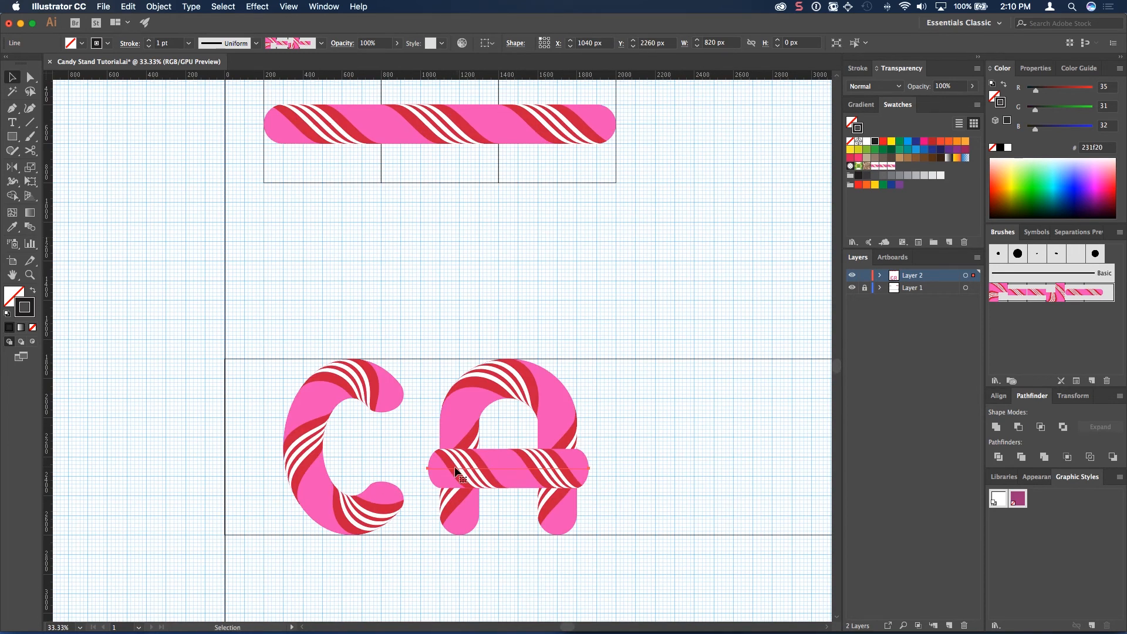
left_click_drag(496, 272, 534, 338)
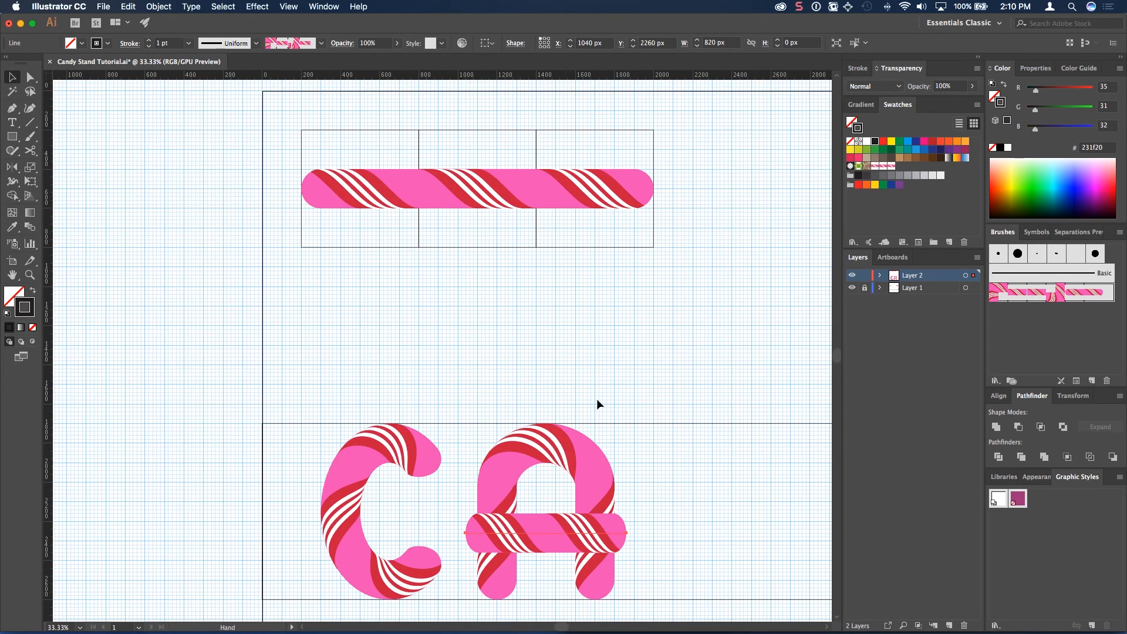
left_click_drag(609, 486, 600, 416)
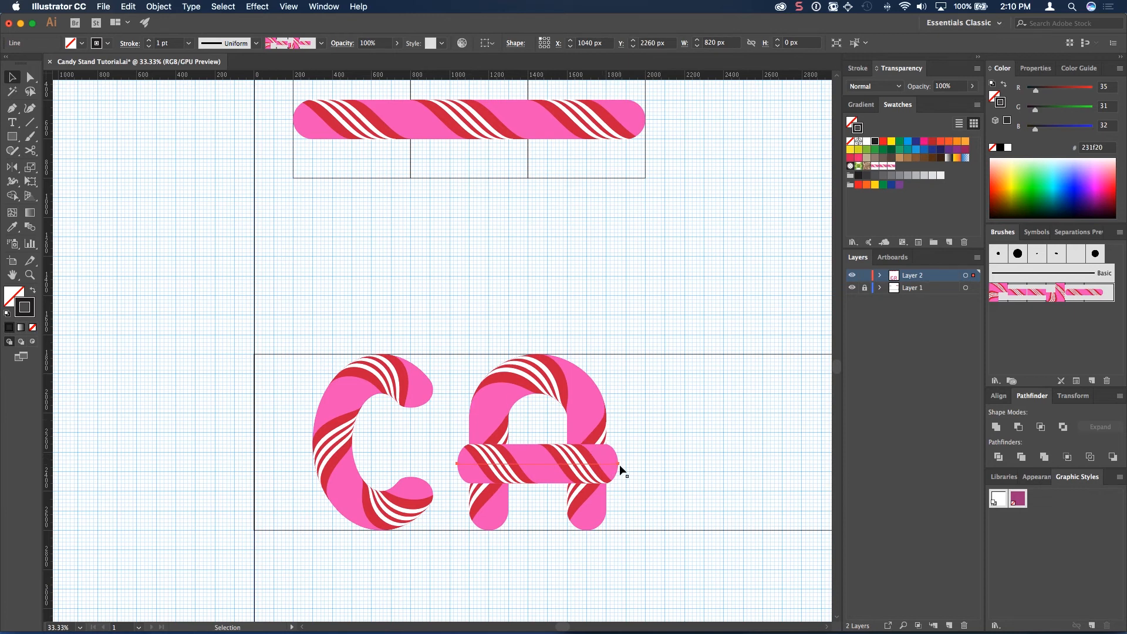
Try compressing the A's crossbar to about half its width with Free Transform, and undo the change
key("e")
left_click_drag(619, 464, 539, 466)
key("v")
key("super+shift+a")
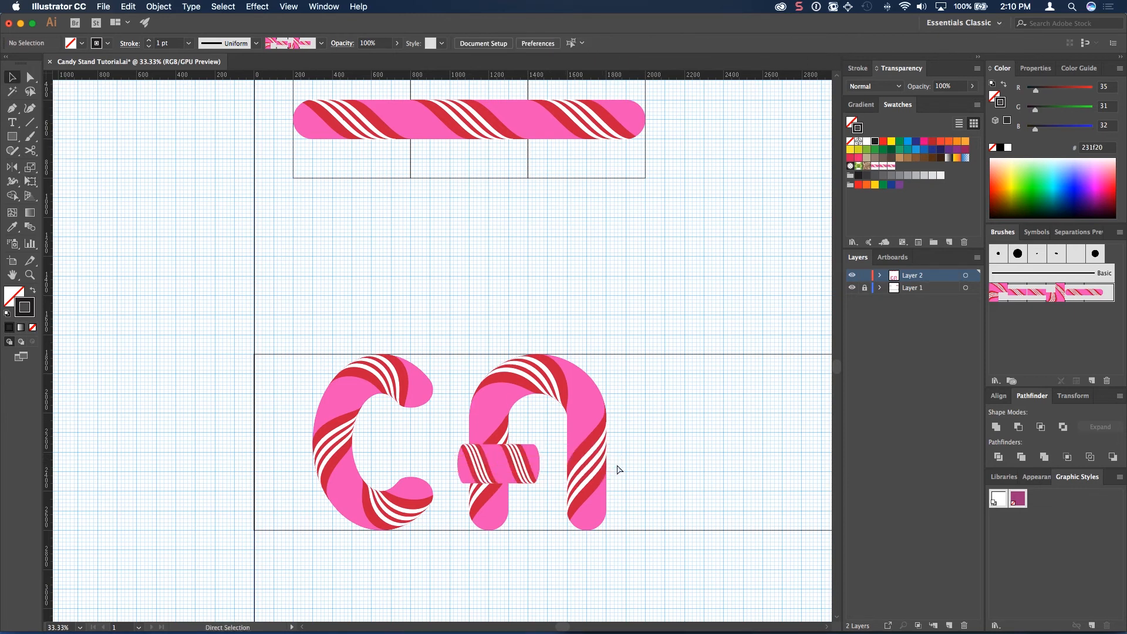
key("super+z")
key("super+z")
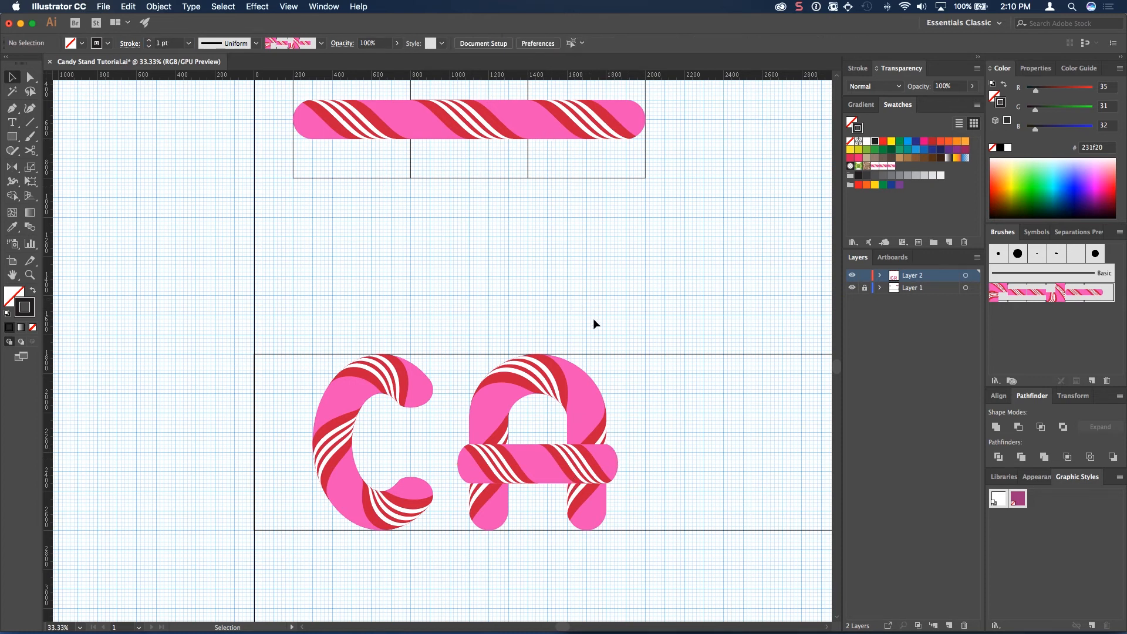
Try stroke weights of 0.9 pt and 0.5 pt on the A's crossbar, and undo the 0.5 pt change
left_click(158, 43)
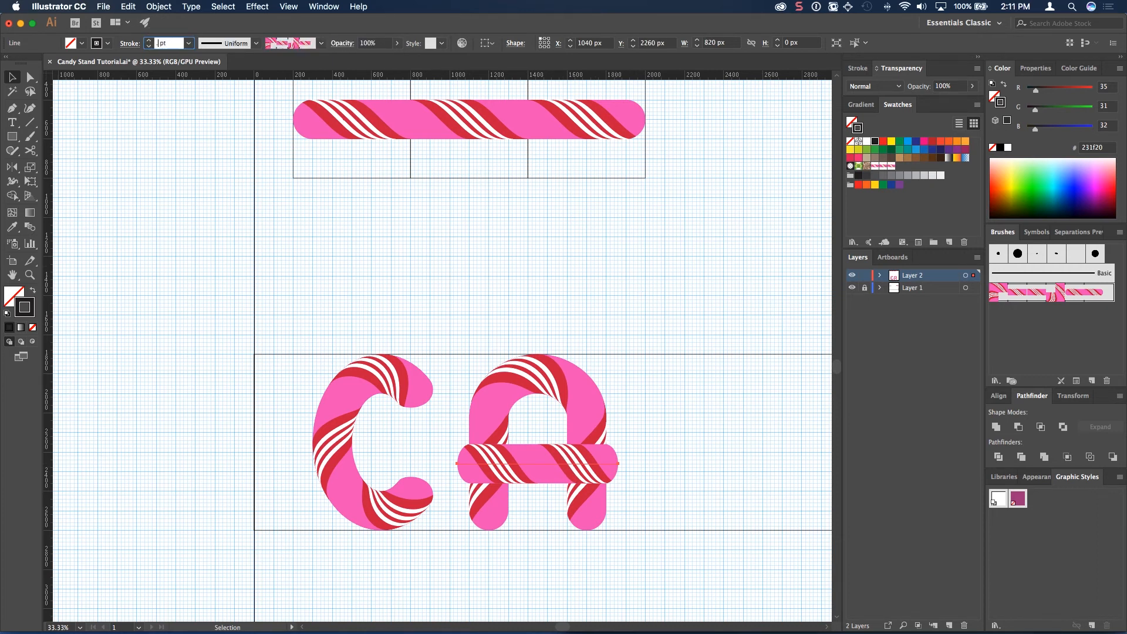
type(".9")
key("Return")
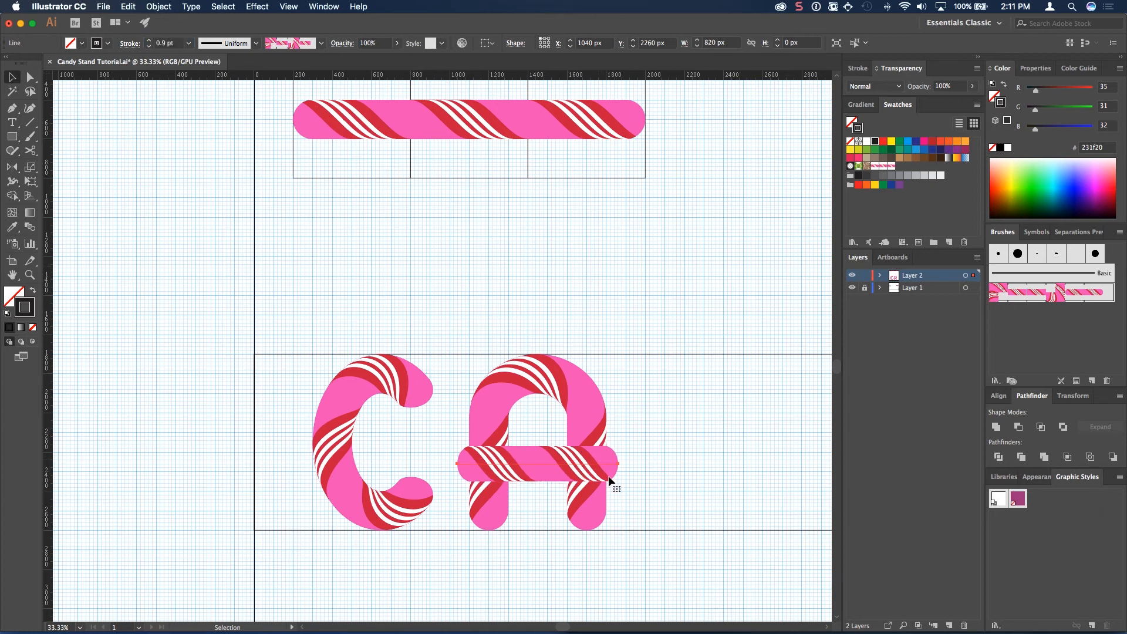
left_click(163, 44)
type(".5")
key("Return")
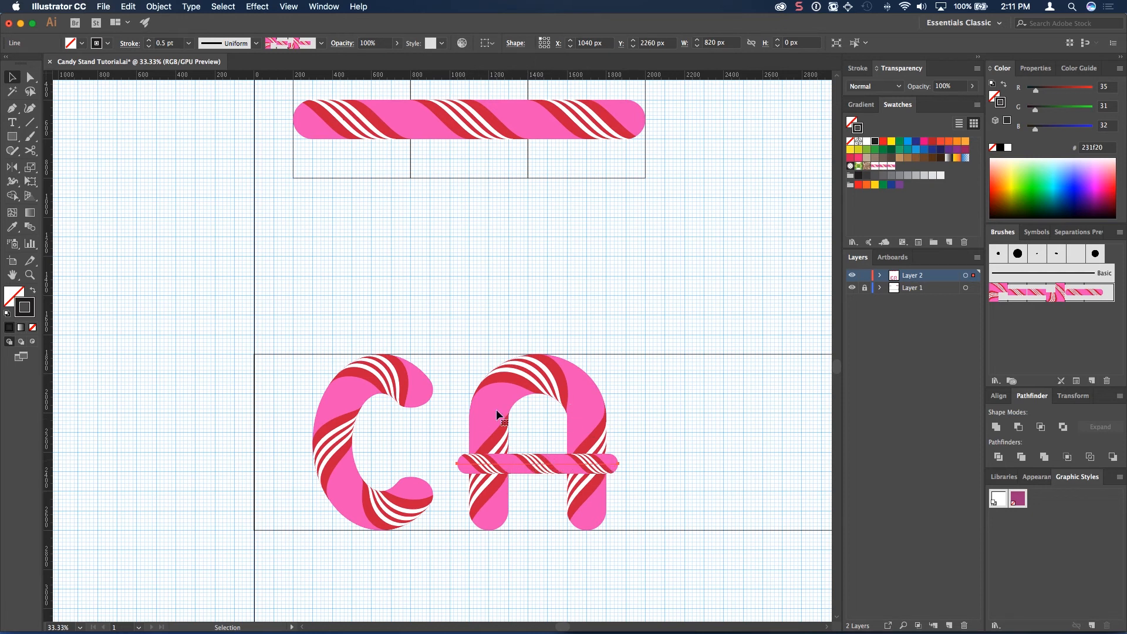
key("super+z")
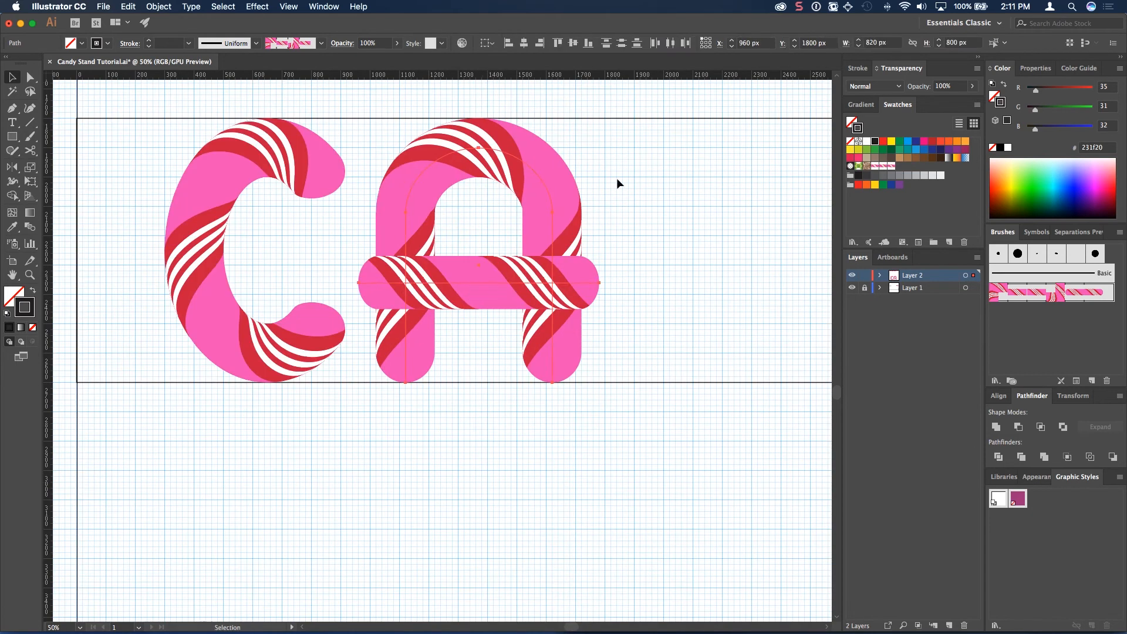
Shorten the A's crossbar slightly by pulling in its end points
key("a")
left_click_drag(599, 283, 588, 283)
left_click(359, 283)
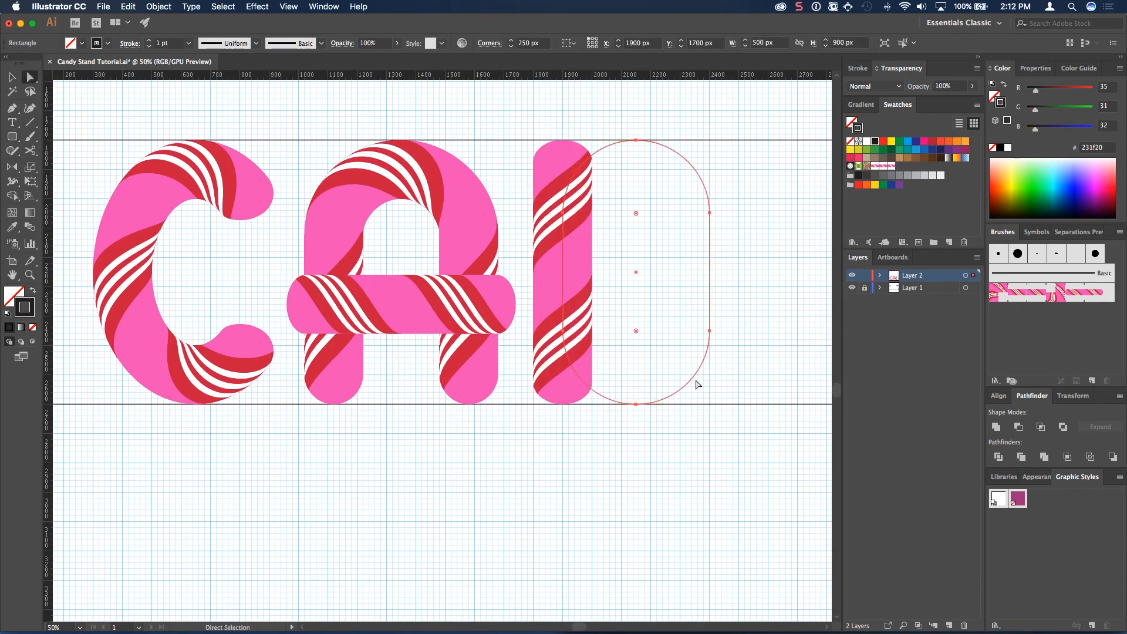
left_click(628, 185)
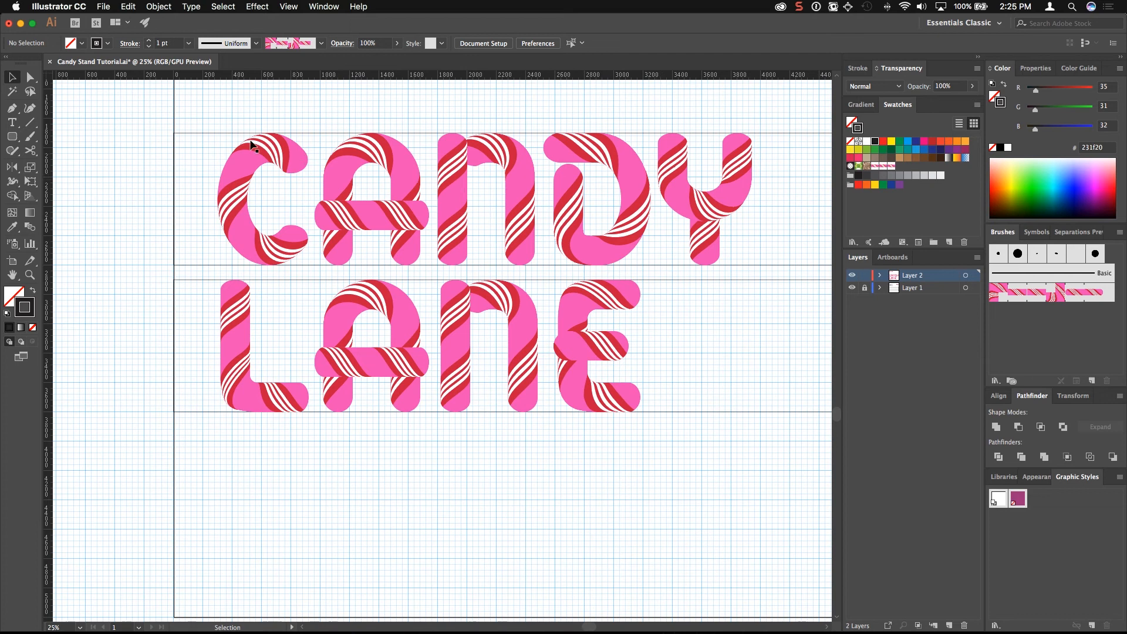
Copy all the CANDY LANE lettering, paste the copy in front in place, and group it
left_click_drag(218, 111, 736, 452)
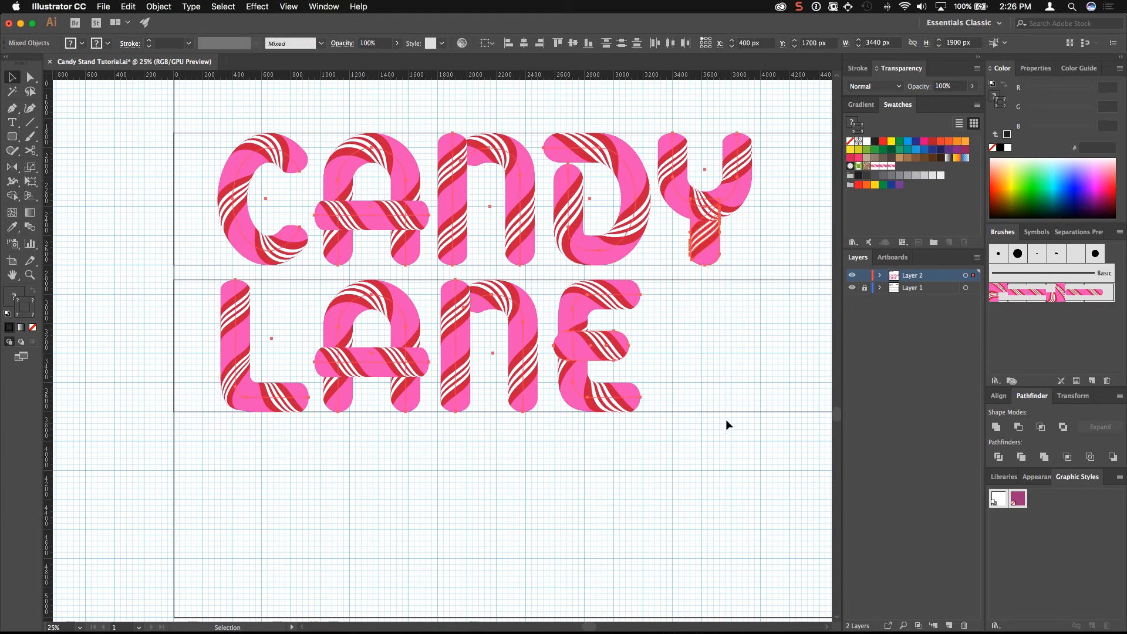
key("super+c")
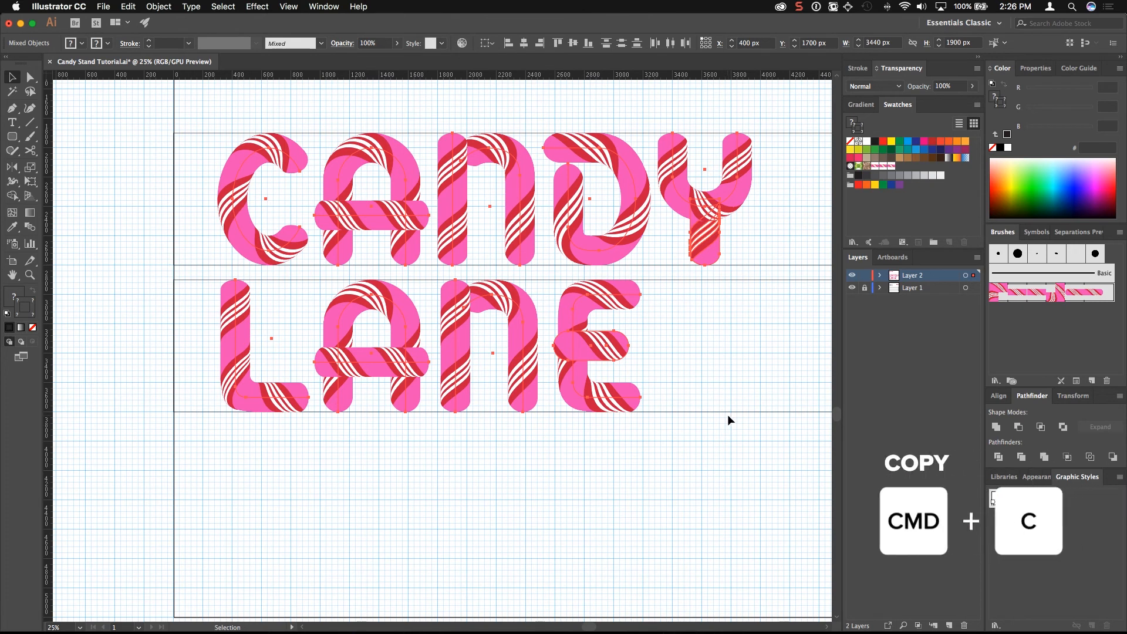
key("super+f")
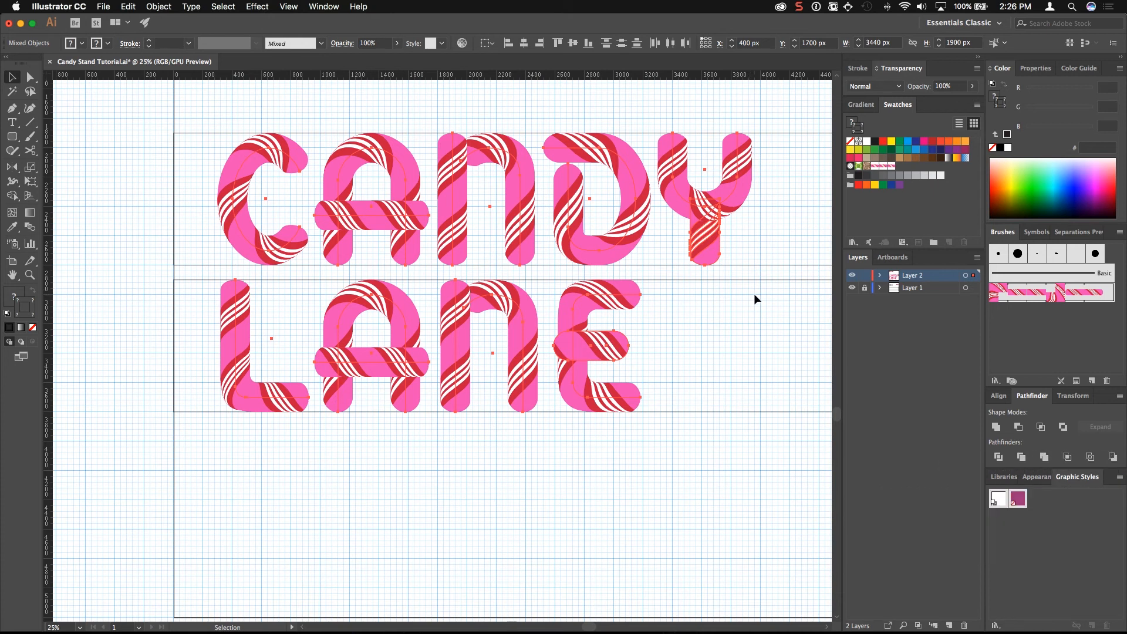
key("super+g")
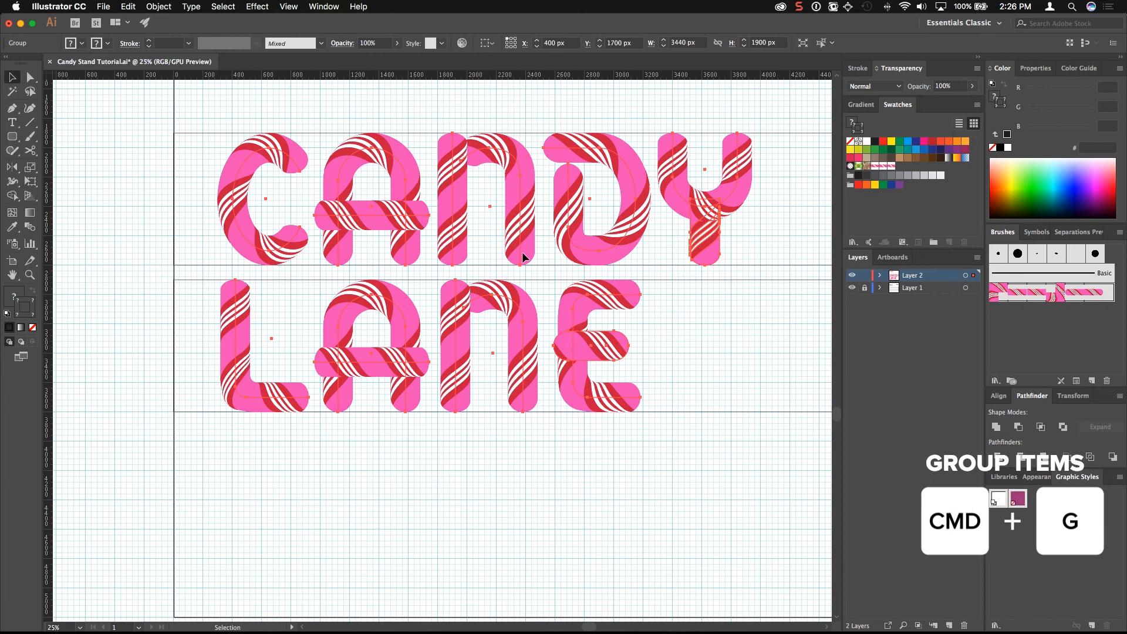
Expand the appearance of the grouped lettering copy and fill it with solid black, #231F20
left_click(208, 8)
mouse_move(158, 12)
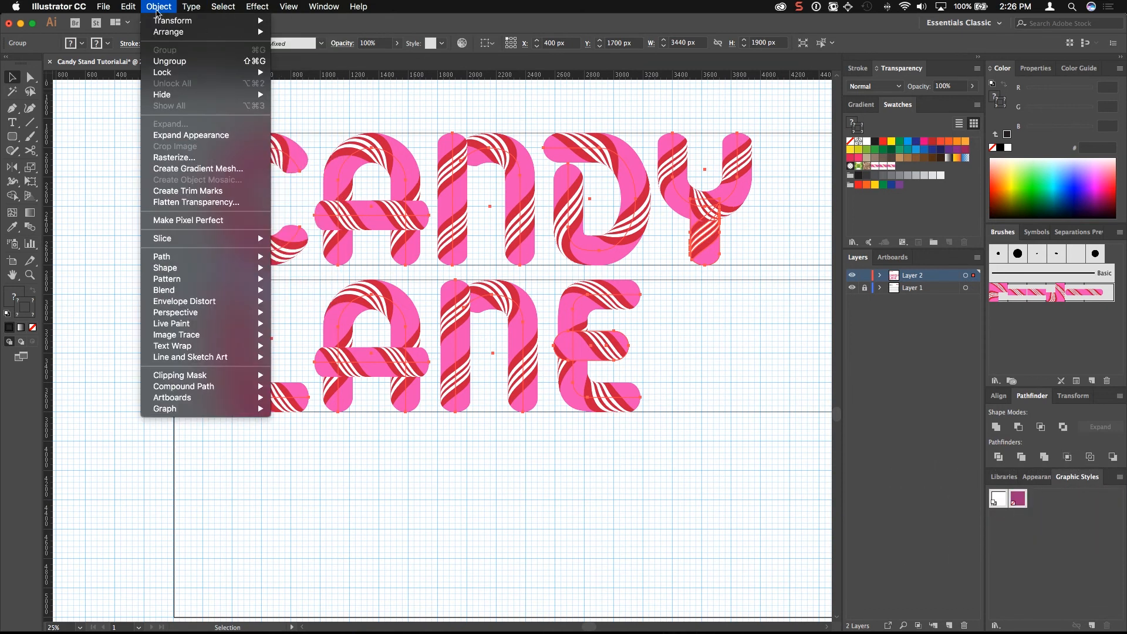
left_click(190, 135)
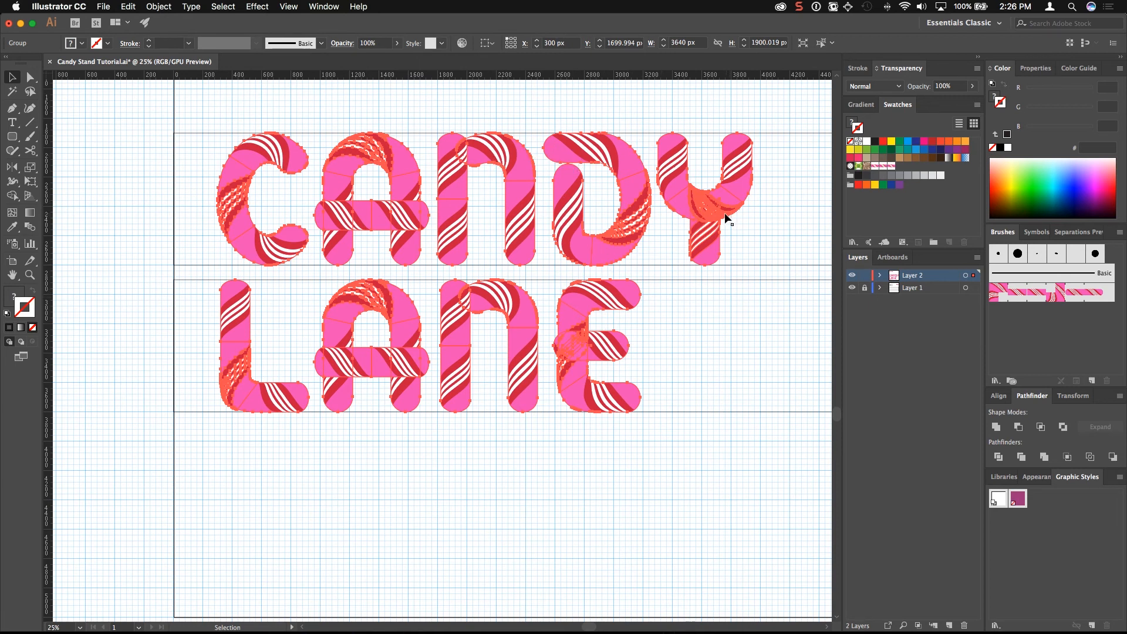
key("x")
left_click(875, 141)
left_click(875, 142)
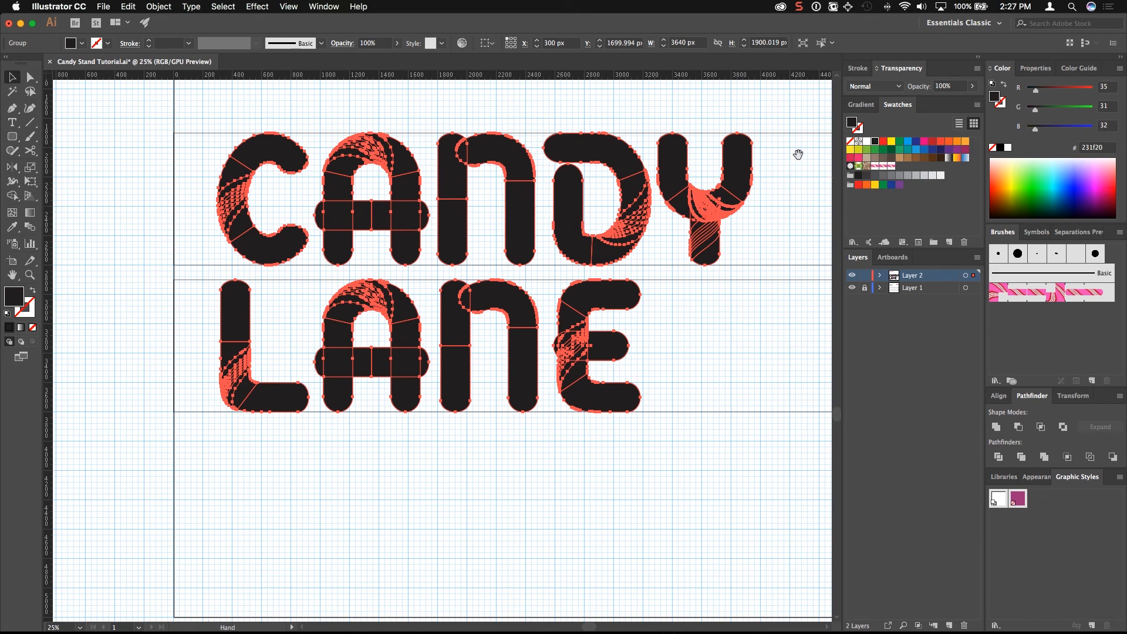
Examine the sample square's appearance attributes and its Inner Glow mode, colour, opacity and blur settings
scroll(764, 176, "right", 10)
scroll(764, 176, "up", 10)
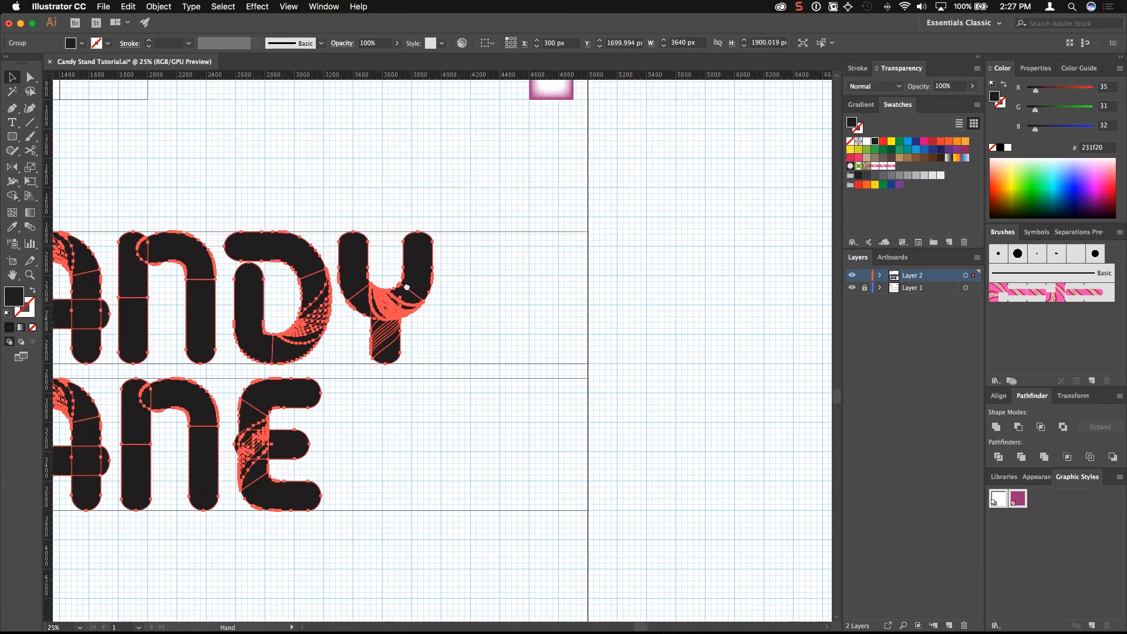
left_click(624, 223)
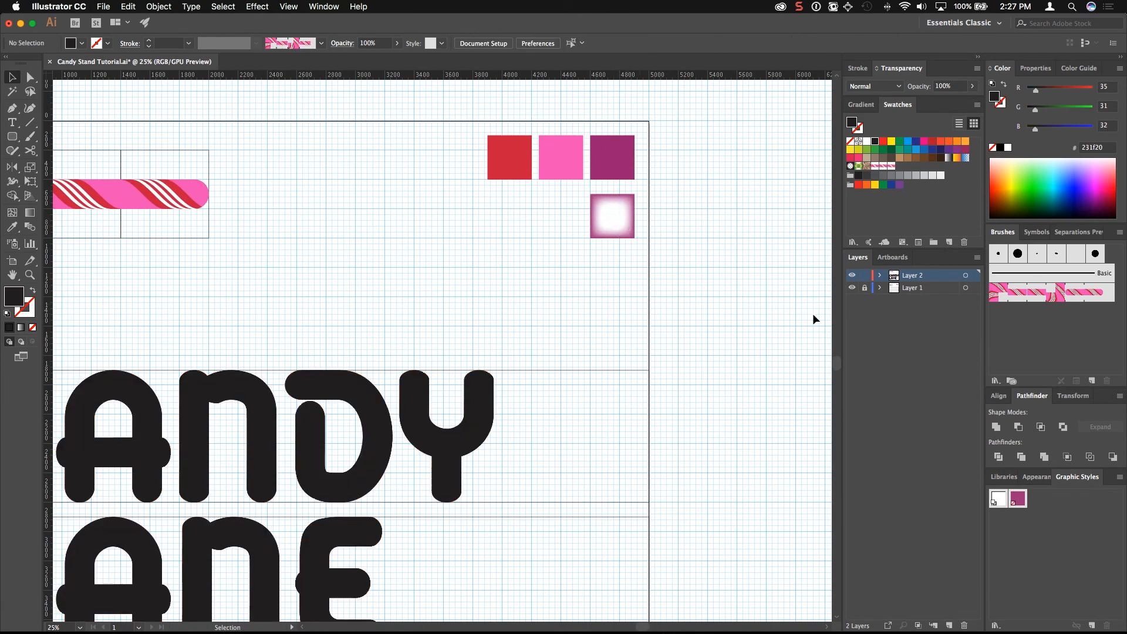
left_click(612, 216)
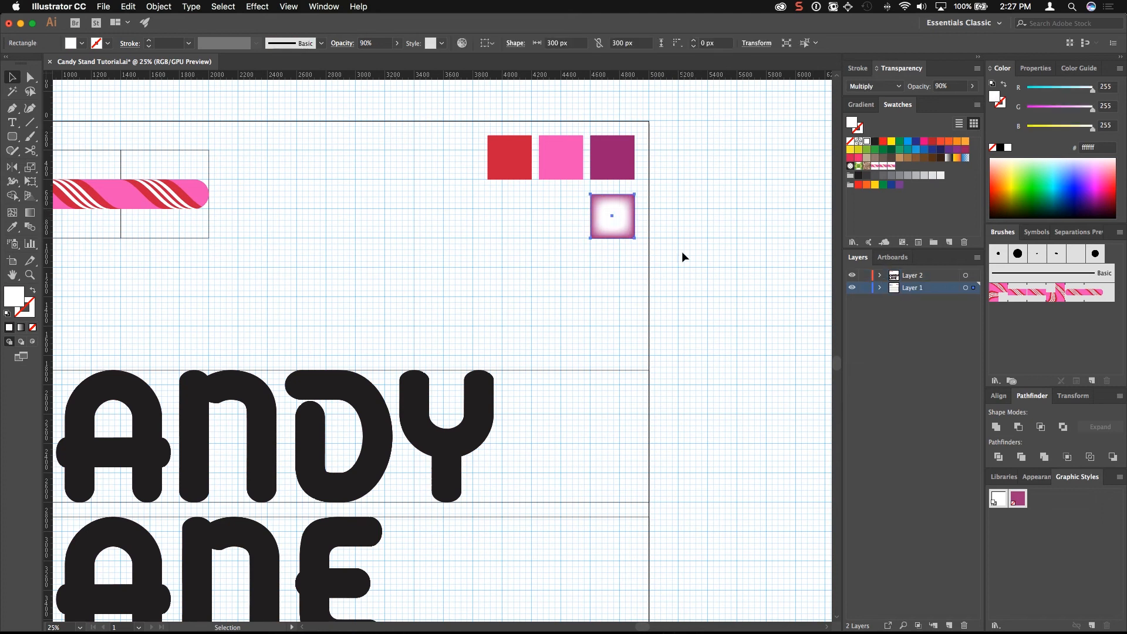
left_click(1037, 477)
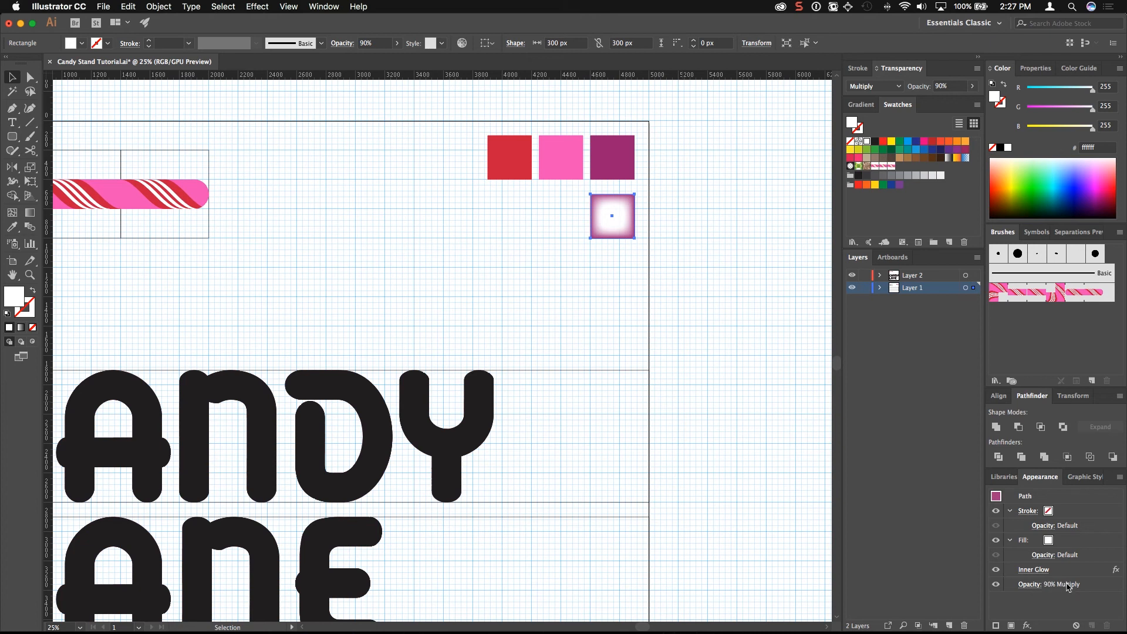
left_click(1035, 570)
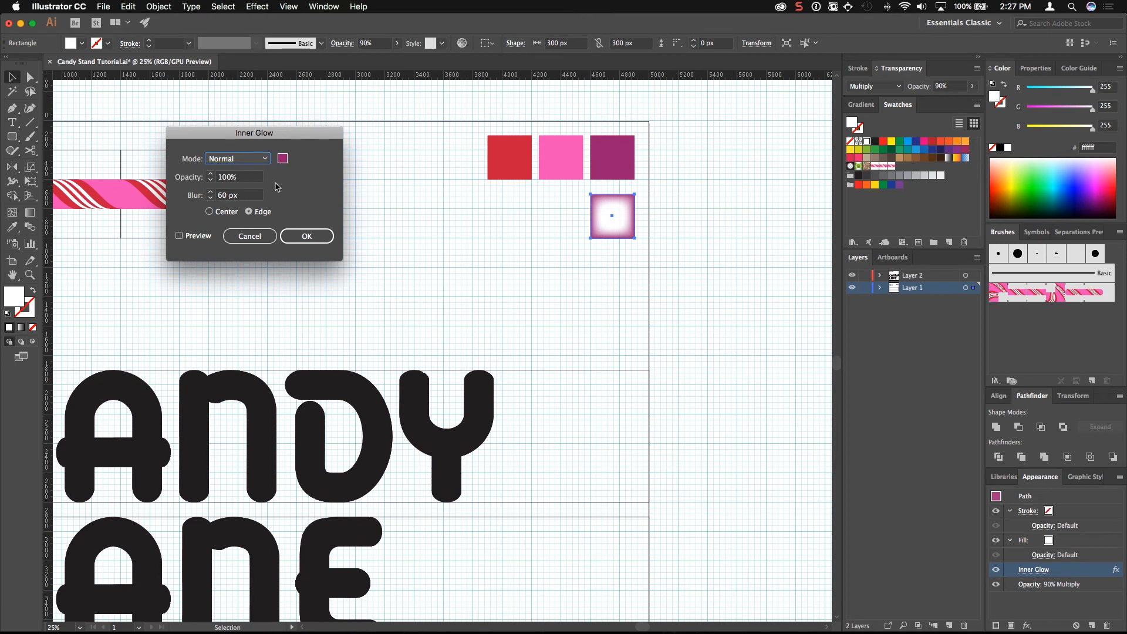
left_click(263, 240)
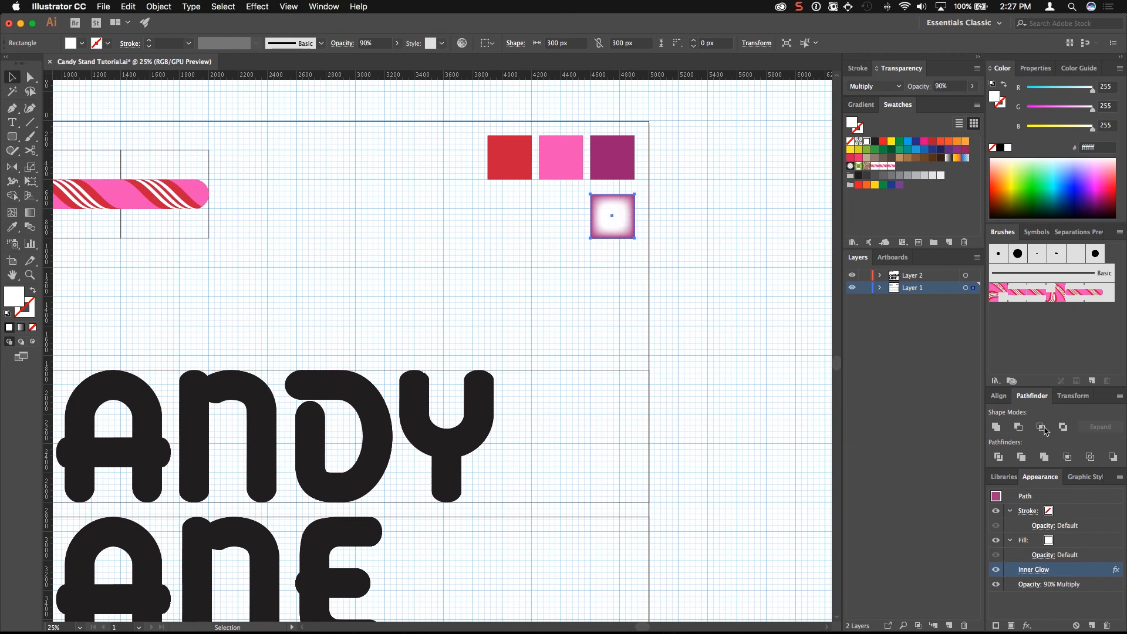
left_click(1084, 477)
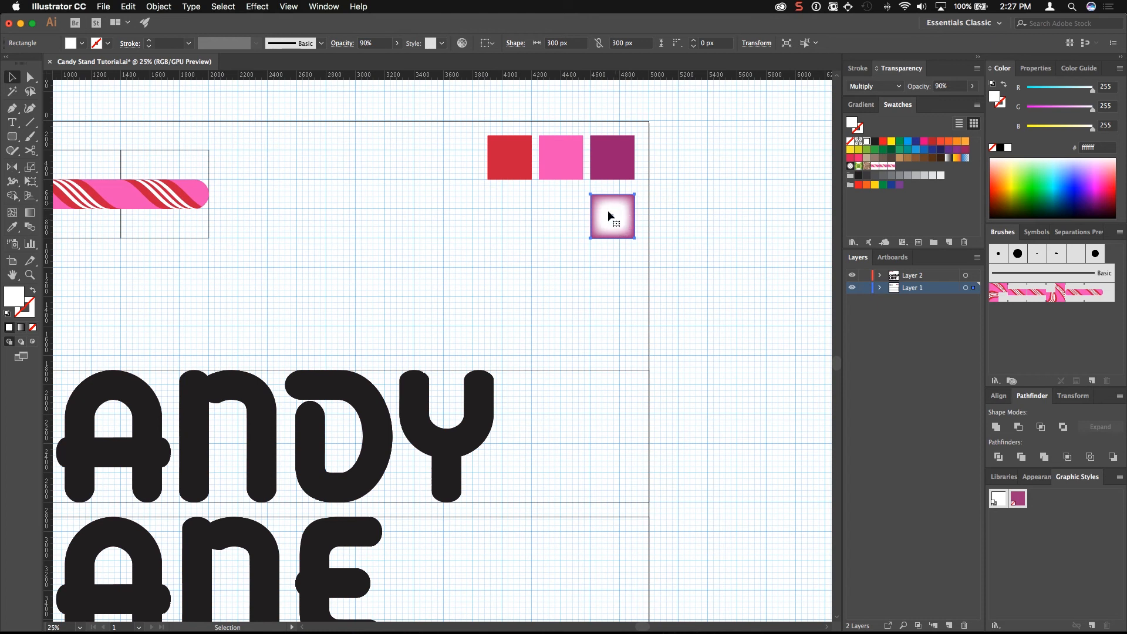
Fill the grouped black copy of the CANDY LANE lettering with white
left_click_drag(552, 289, 591, 262)
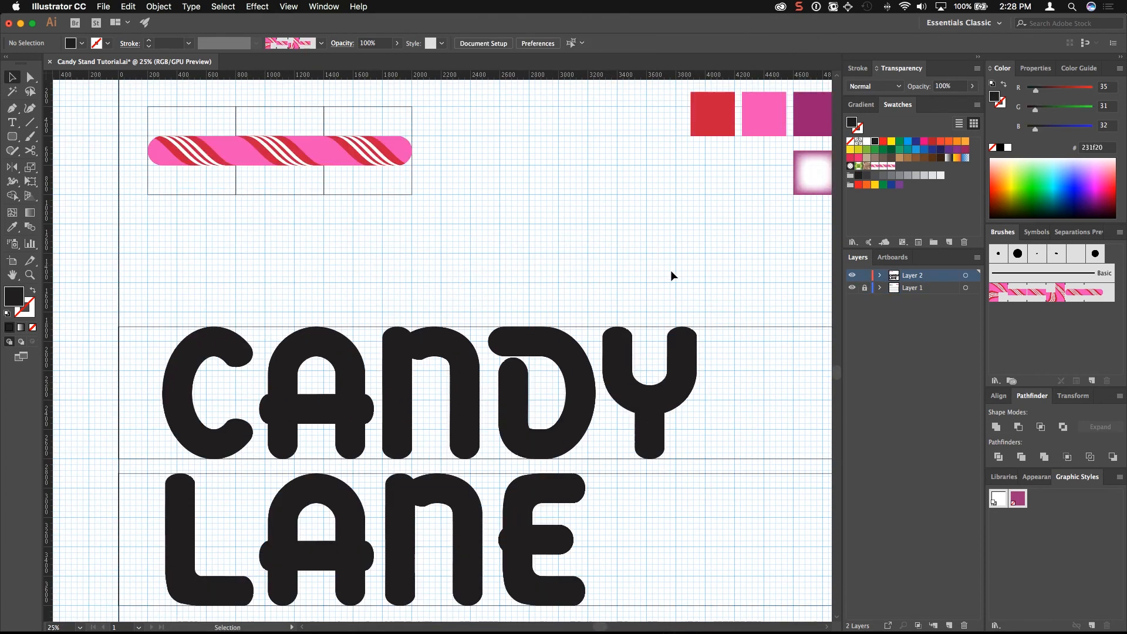
left_click_drag(662, 277, 707, 184)
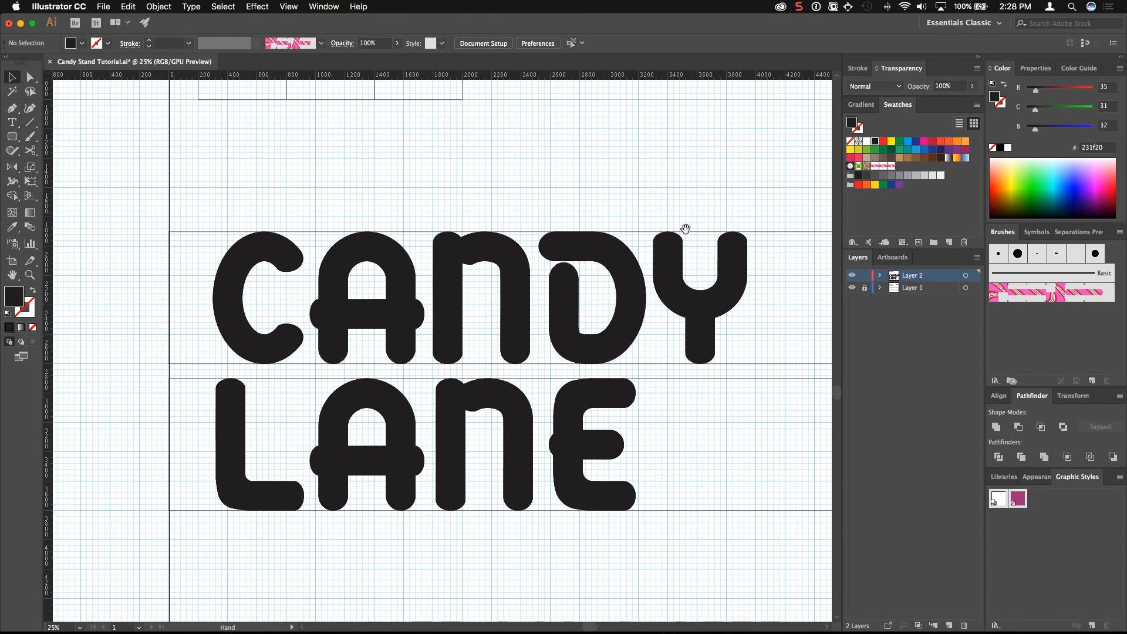
left_click(272, 255)
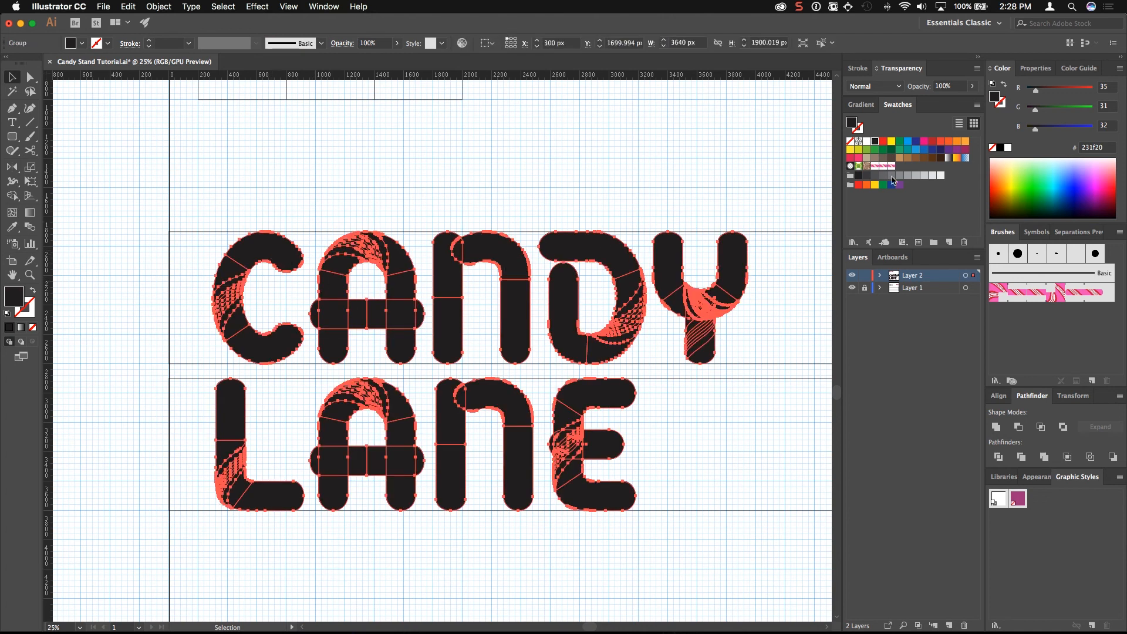
left_click(867, 142)
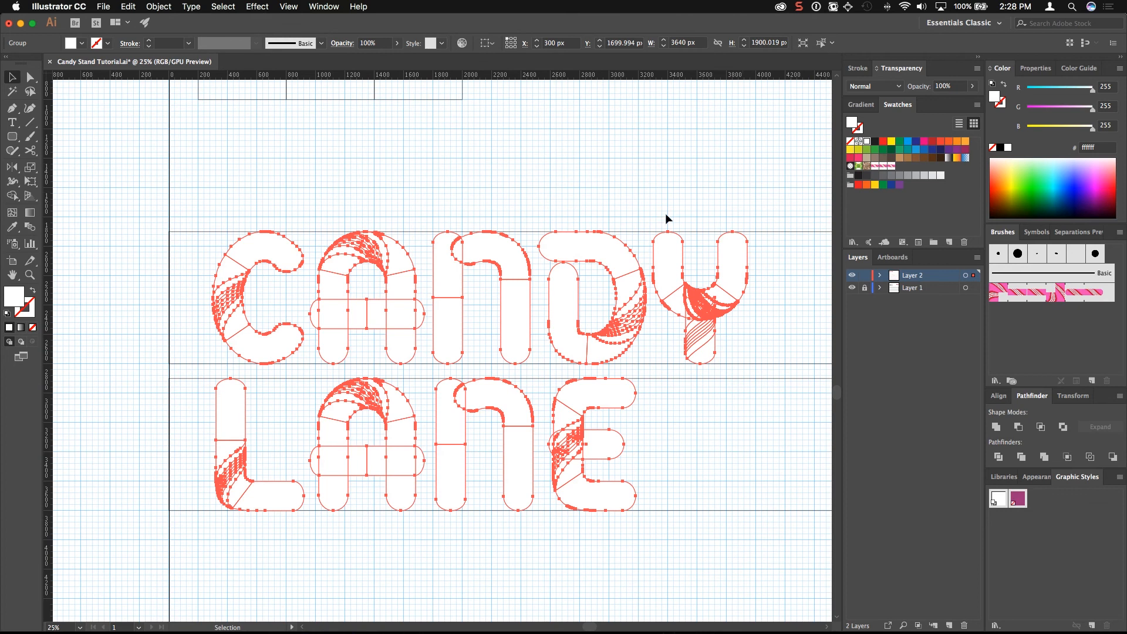
Ungroup the white lettering copy and apply the saved purple inner-glow graphic style to its pieces
right_click(293, 260)
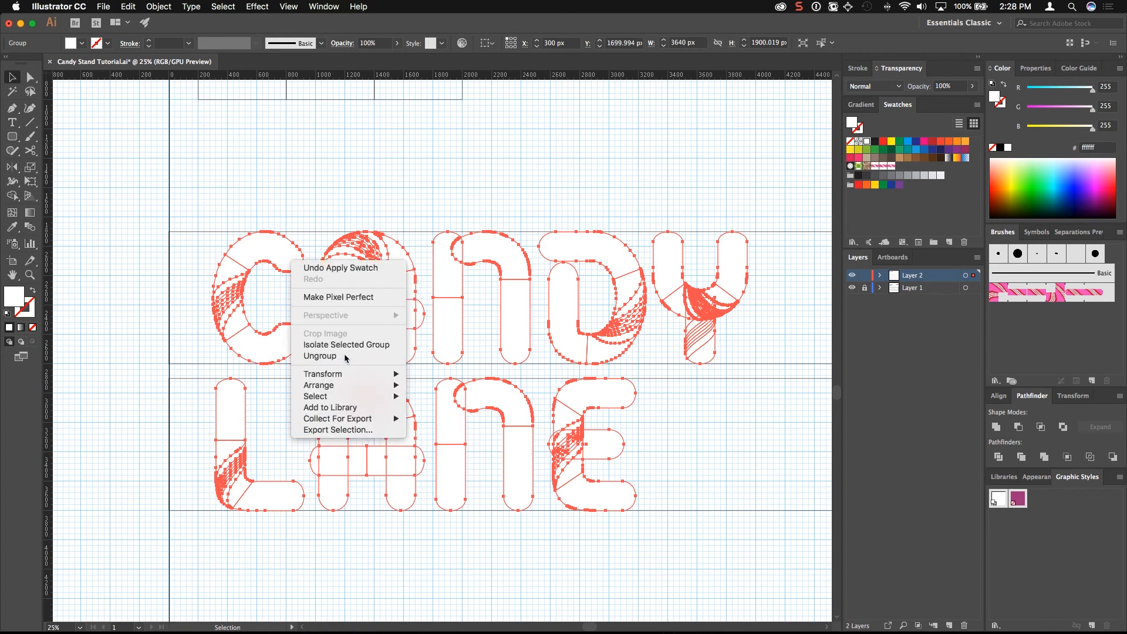
left_click(346, 357)
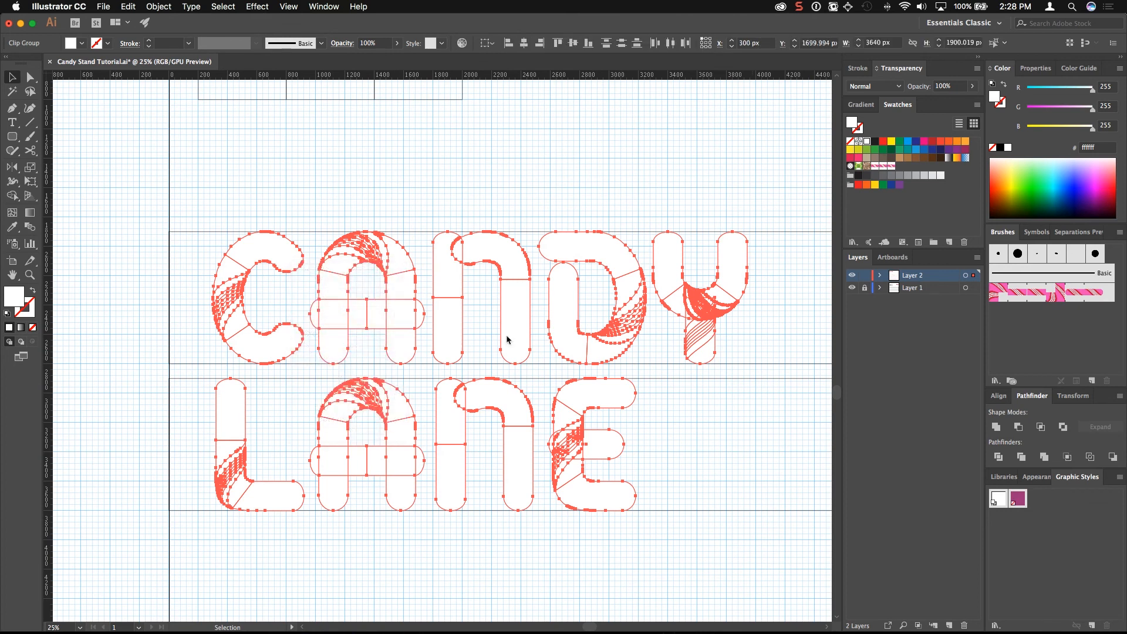
left_click(1018, 500)
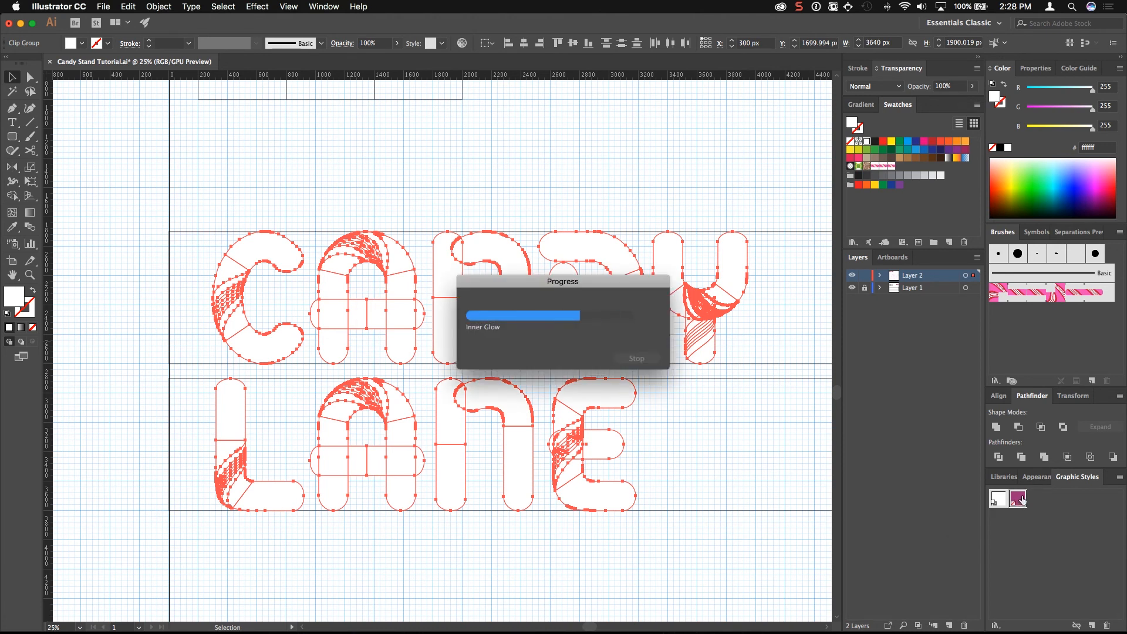
left_click(511, 173)
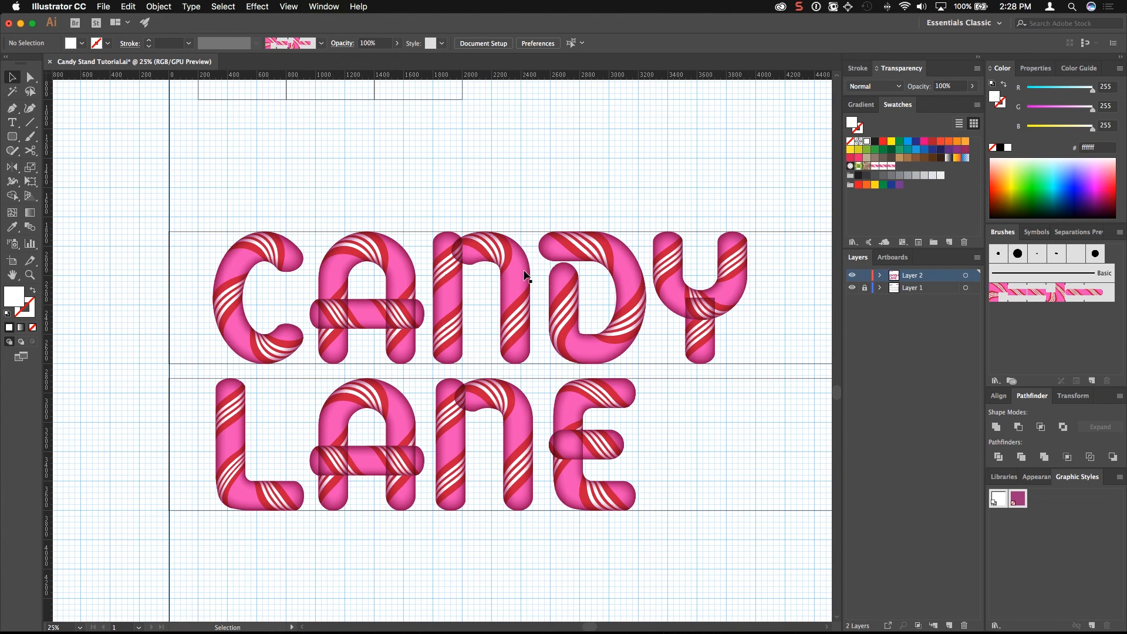
Move the glow shading of the crossbar on CANDY's A down about 80 px, off the striped bar
key("super+equal")
key("super+equal")
key("super+equal")
left_click_drag(495, 220, 724, 330)
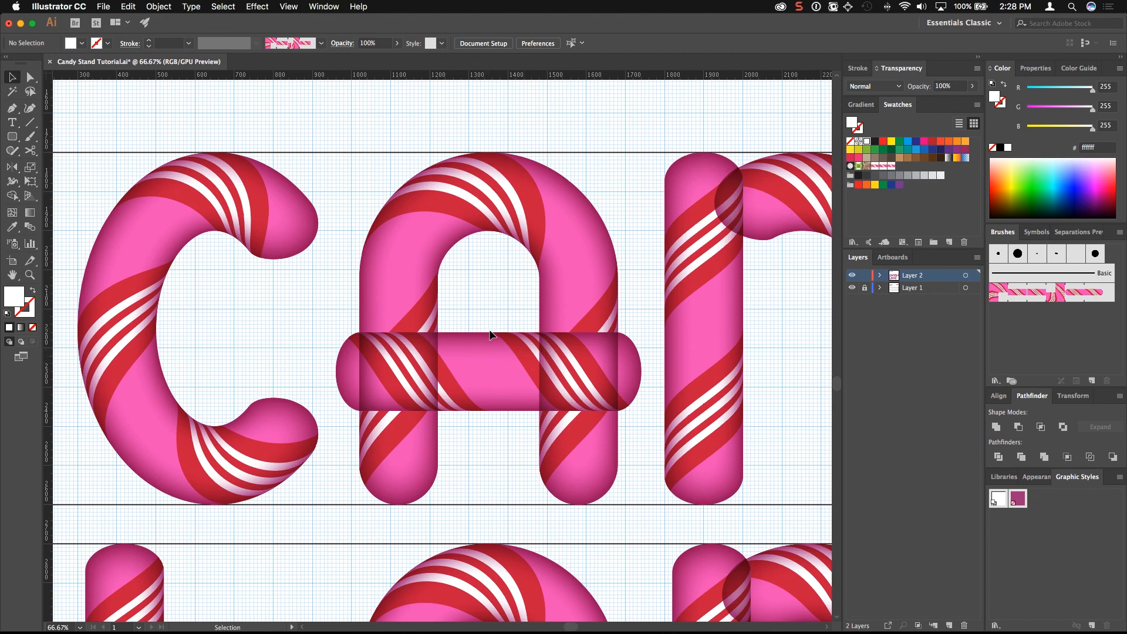
left_click(495, 348)
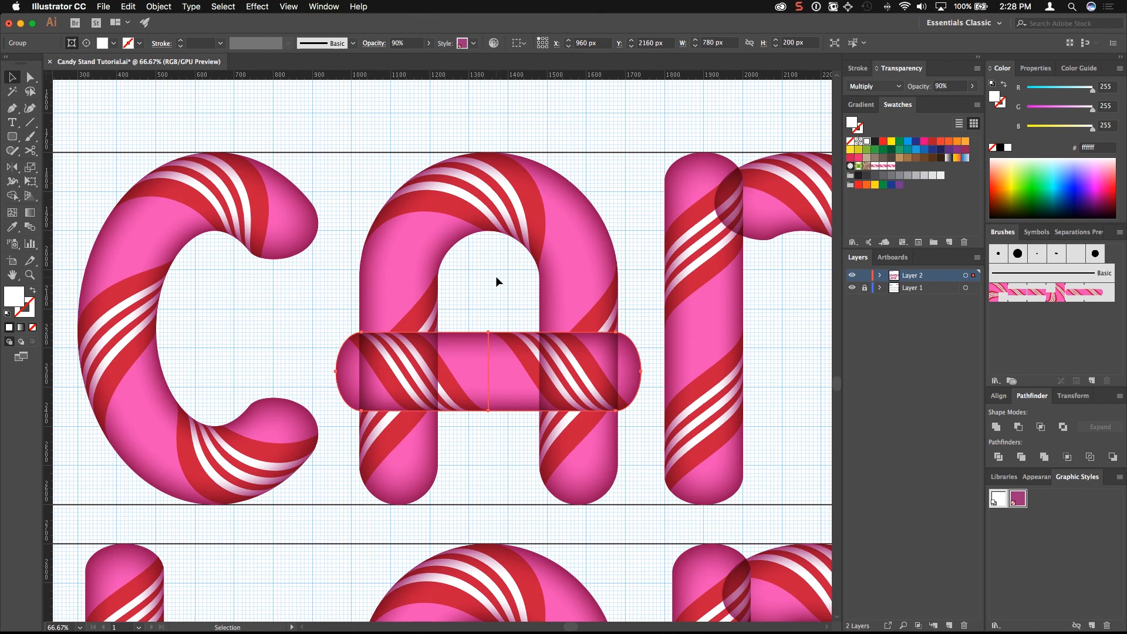
key("shift+Down")
key("shift+Down")
key("shift+Down")
key("shift+Down")
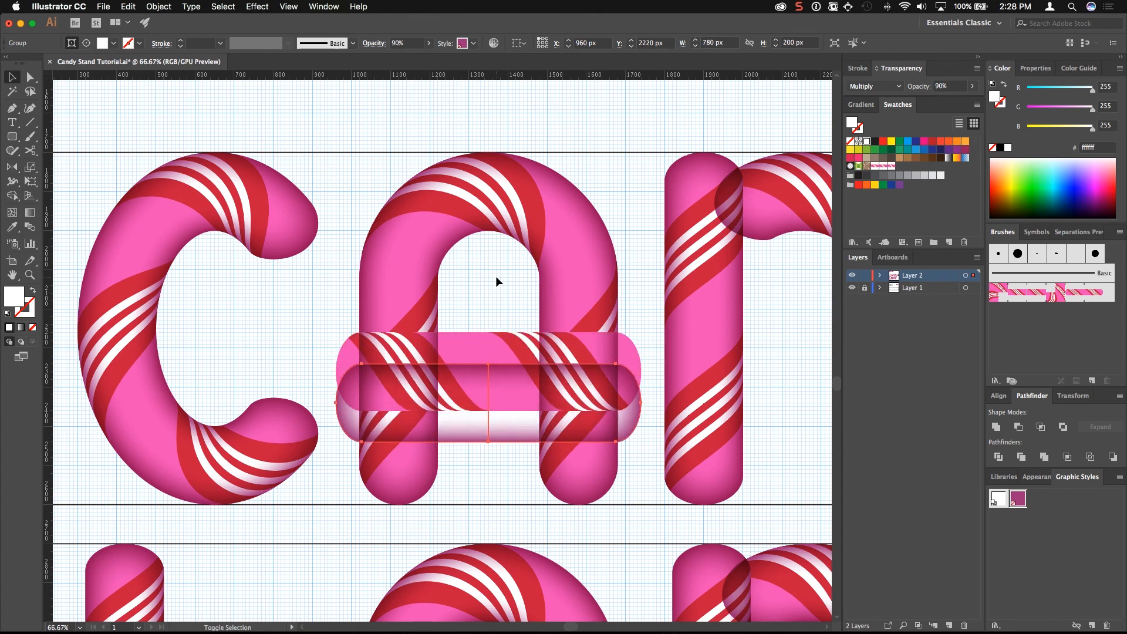
Bring the striped crossbar of CANDY's A to the front, and place its glow shading in front of it
left_click(477, 344)
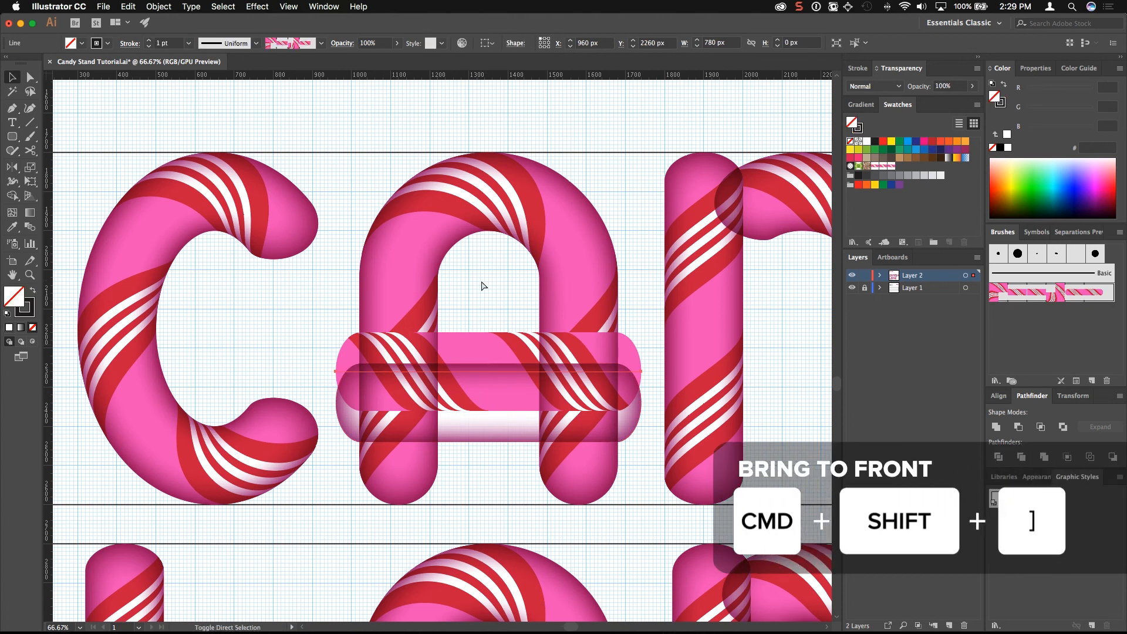
key("super+shift+bracketright")
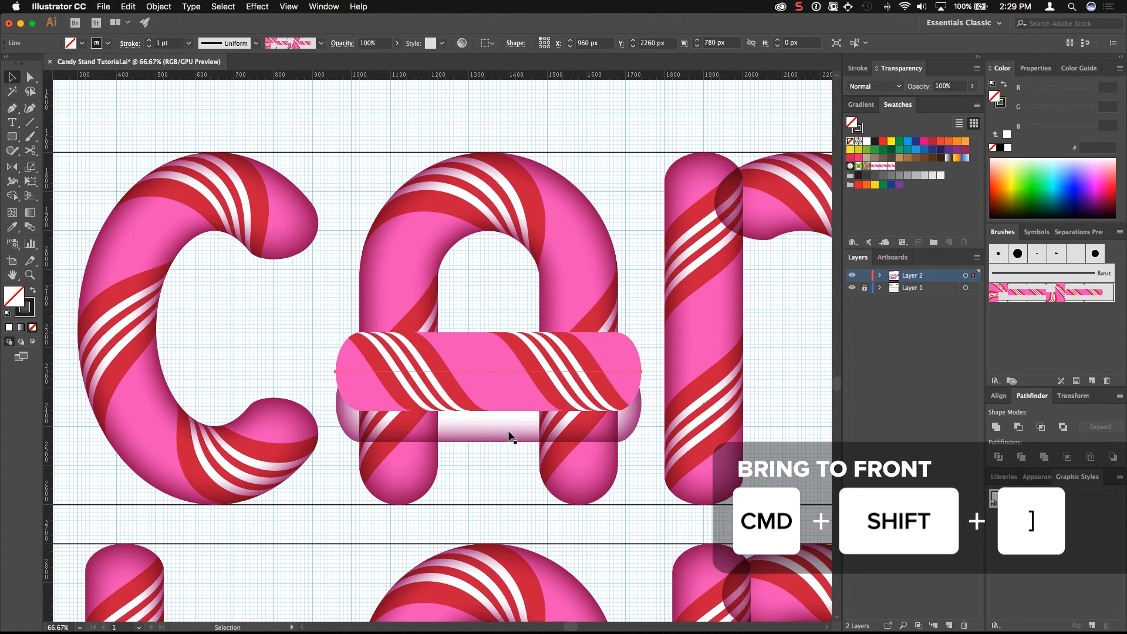
left_click(509, 404)
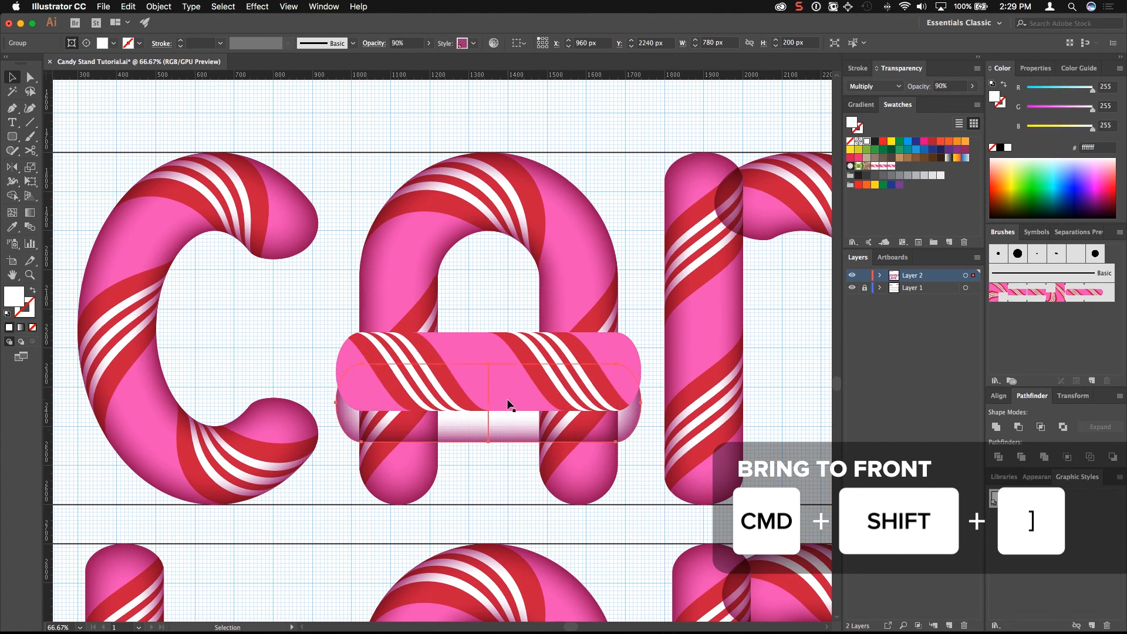
key("super+shift+bracketright")
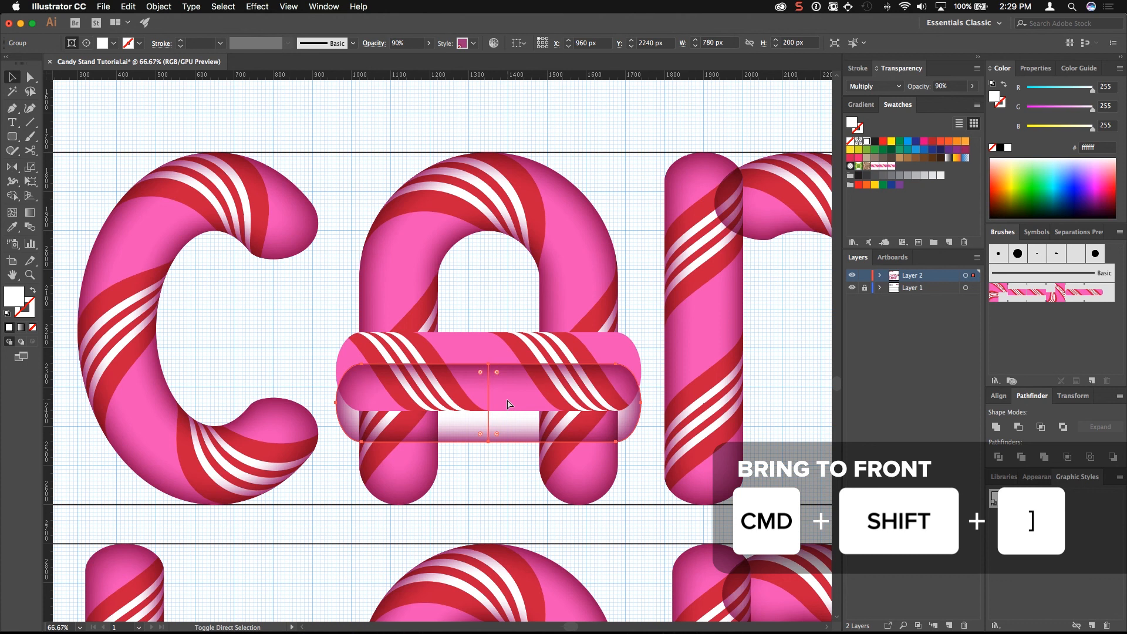
Nudge the glow shading back up so it lines up with the striped crossbar of CANDY's A
key("shift+Up")
key("shift+Up")
key("shift+Up")
key("shift+Up")
key("shift+Up")
key("shift+Up")
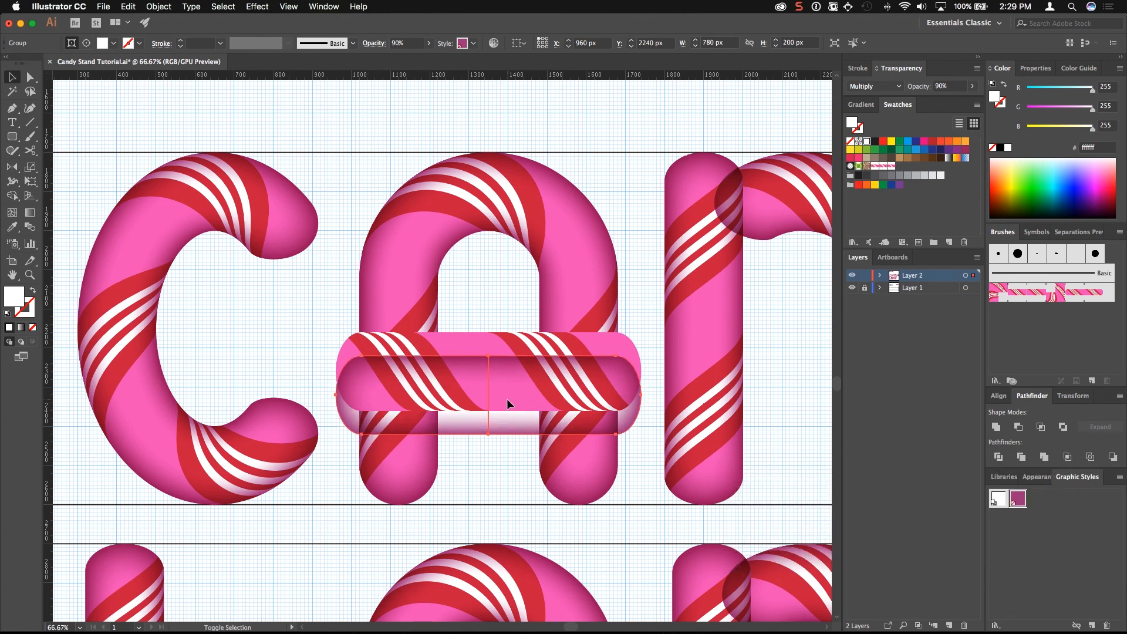
key("shift+Up")
key("shift+Up")
Bring the middle bar of LANE's E in front of the letter and realign its glow shading over it
scroll(573, 371, "right", 6)
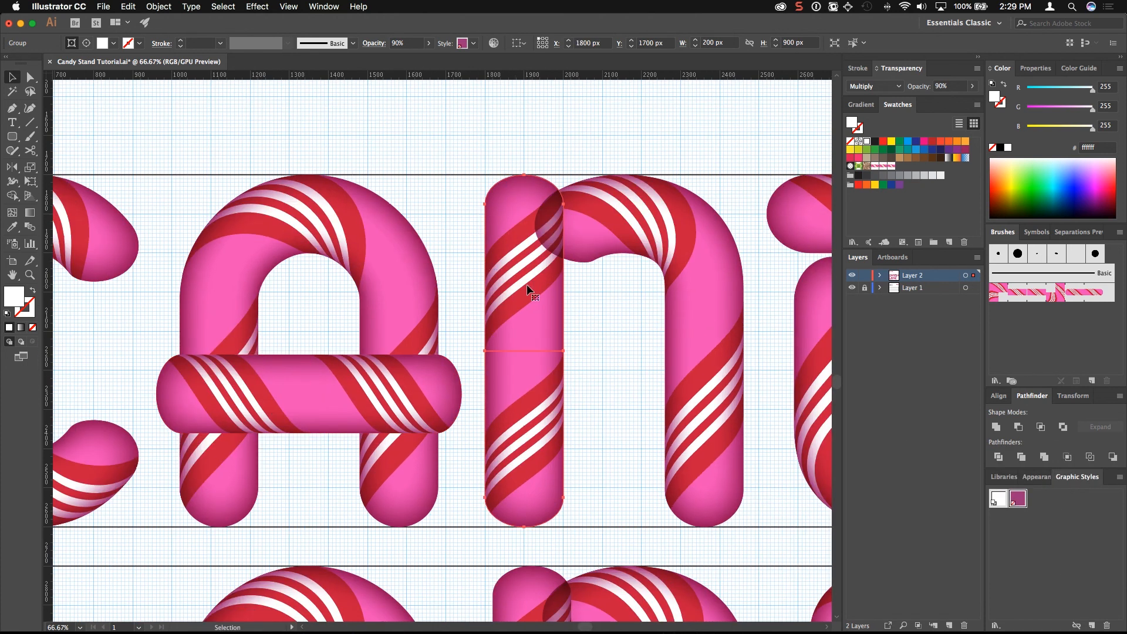
left_click(543, 215)
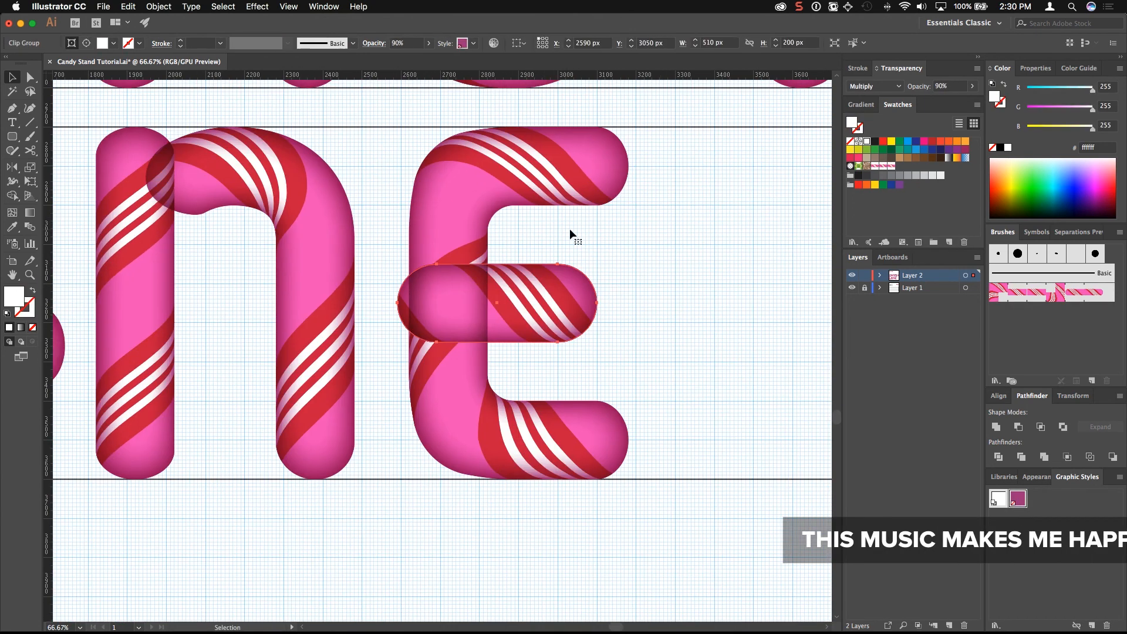
right_click(577, 192)
key("Escape")
key("shift+Down")
key("shift+Down")
left_click(573, 270)
key("super+shift+bracketright")
key("shift+Up")
key("shift+Up")
key("super+minus")
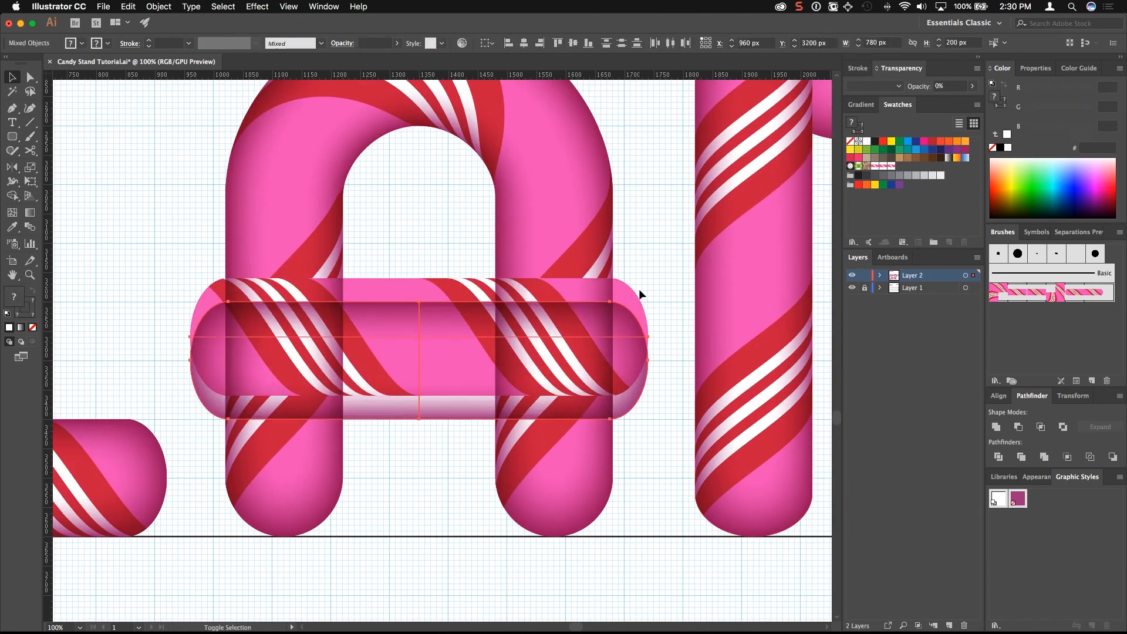
Bring the crossbar of LANE's A and its glow shading to the front, and realign the shading over the bar
key("super+shift+bracketright")
left_click(640, 295, "shift")
key("shift+Up")
key("shift+Up")
key("shift+Up")
key("shift+Up")
left_click(660, 206)
Hide Layer 1 so that only the shaded candy-cane lettering is displayed
key("super+minus")
key("super+minus")
key("super+minus")
key("super+minus")
key("super+minus")
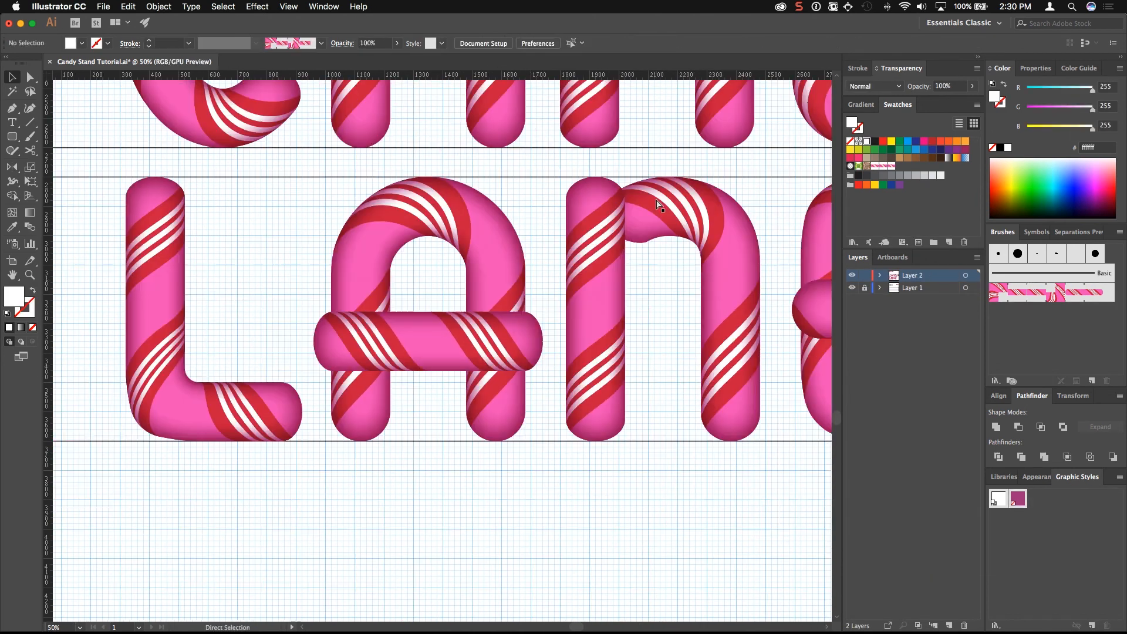
left_click(852, 287)
left_click_drag(647, 264, 646, 225)
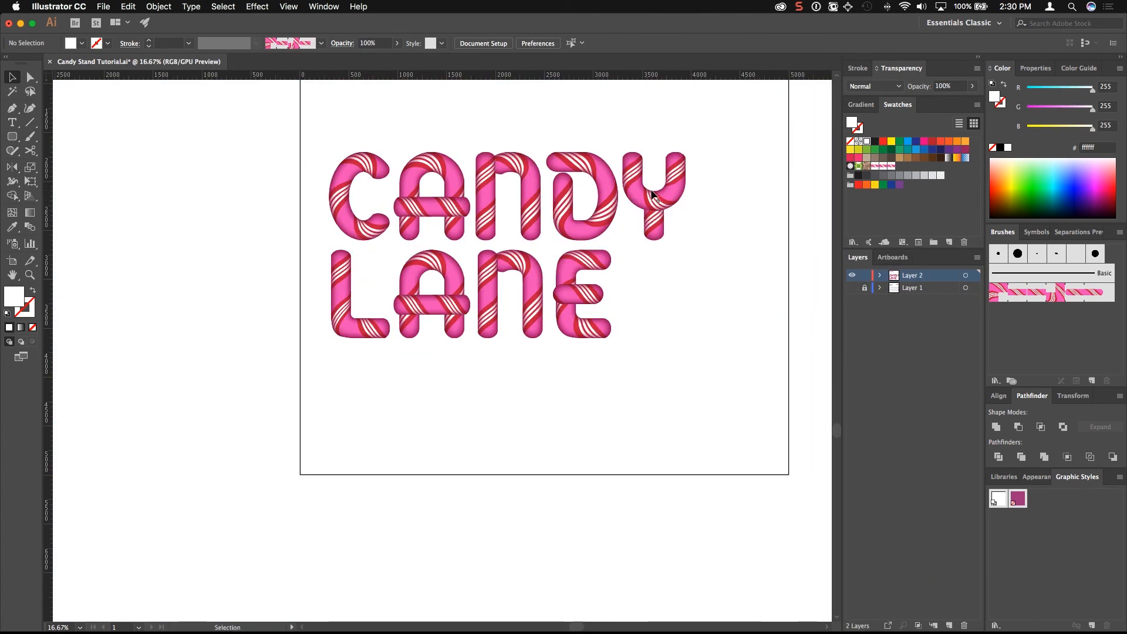
key("super+equal")
left_click_drag(646, 203, 630, 269)
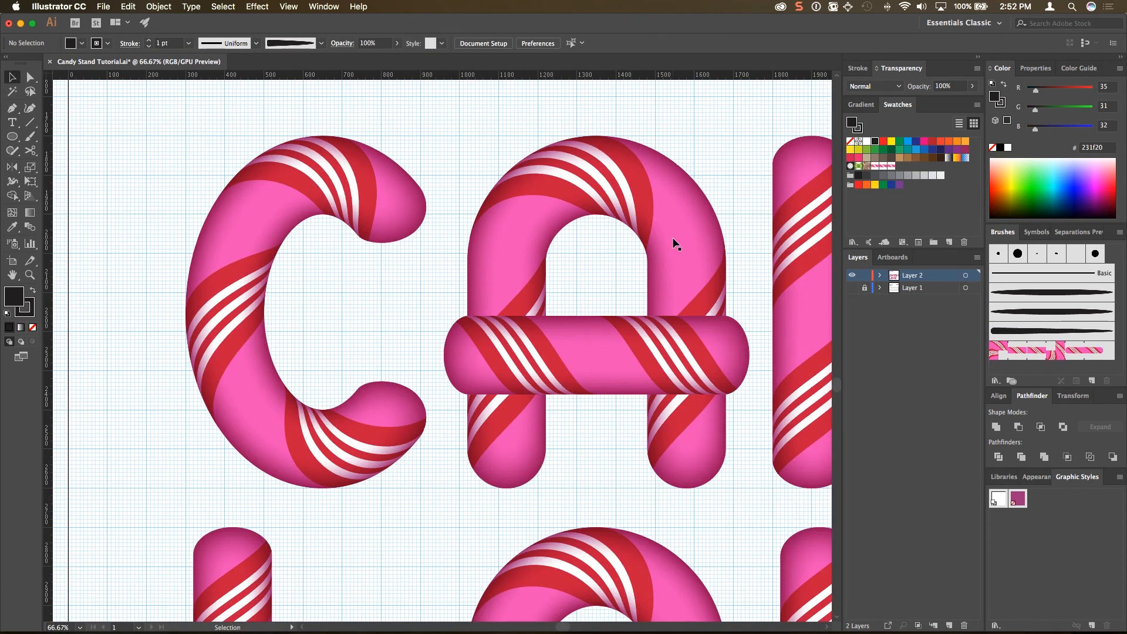
Draw thin white highlight lines along the tubes of CANDY's letters with the Pen tool, using the tapered brushes
key("p")
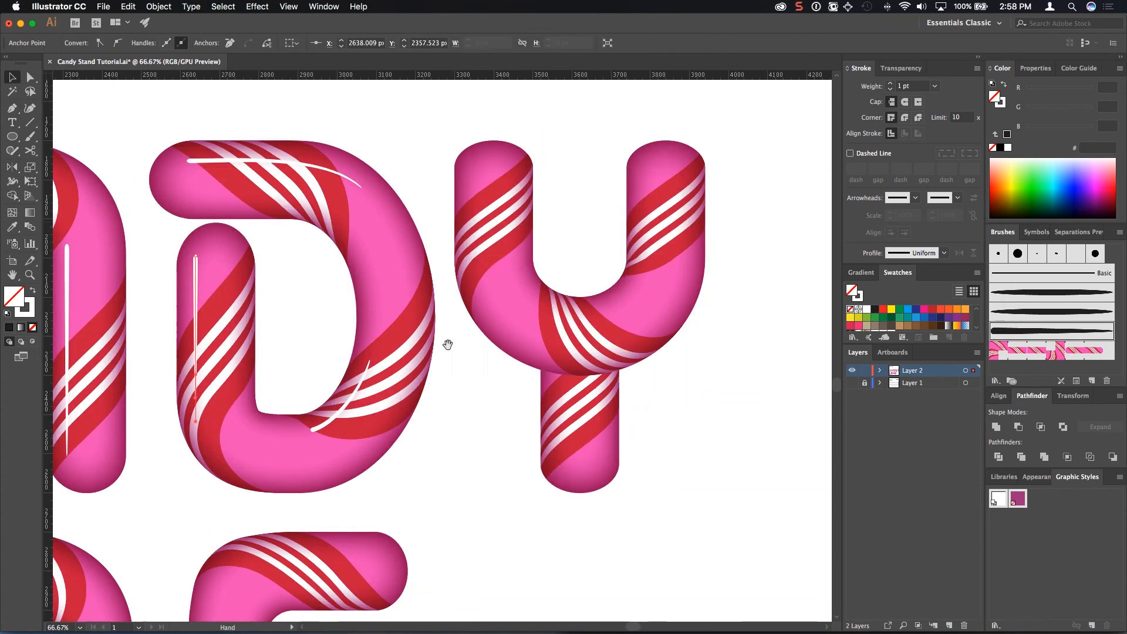
left_click(1037, 336)
left_click(1033, 330)
scroll(579, 352, "down", 4)
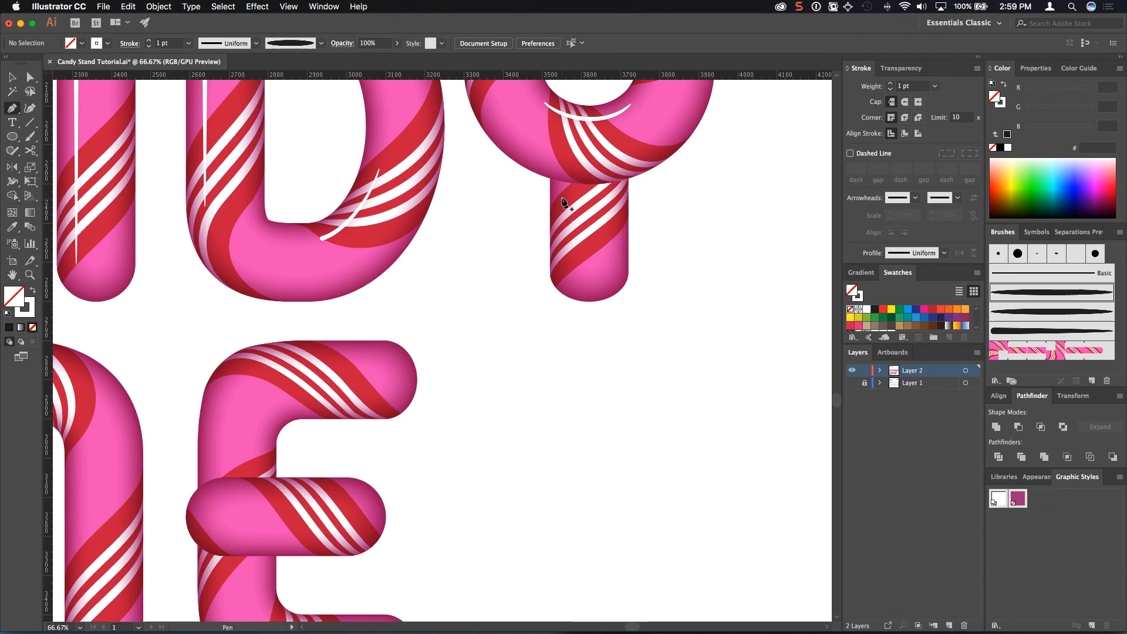
key("v")
key("super+minus")
key("super+minus")
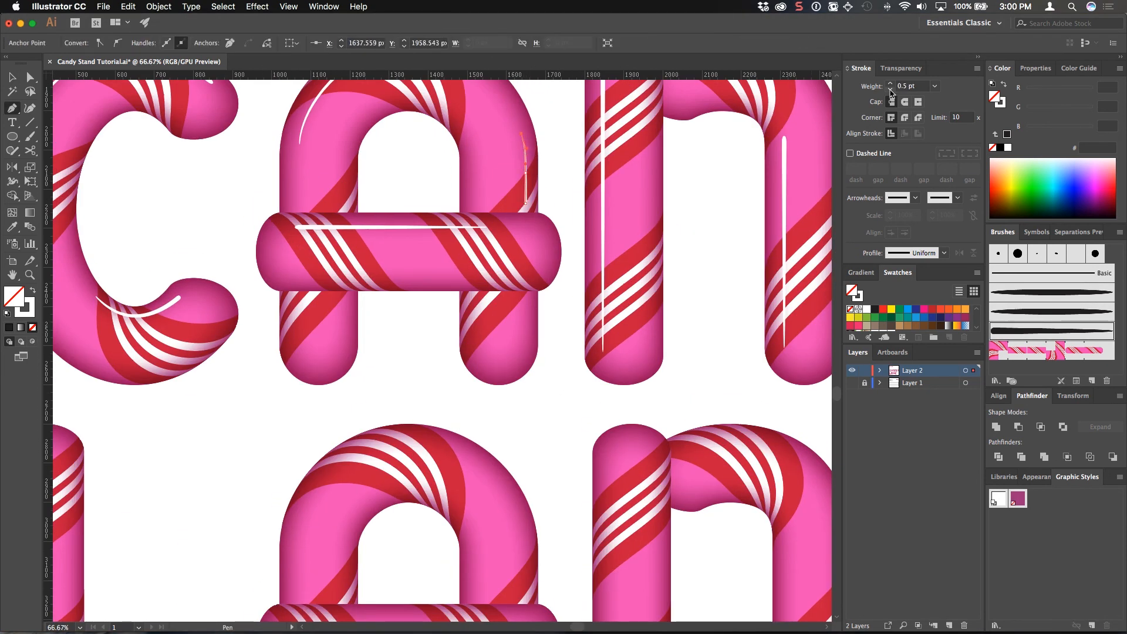